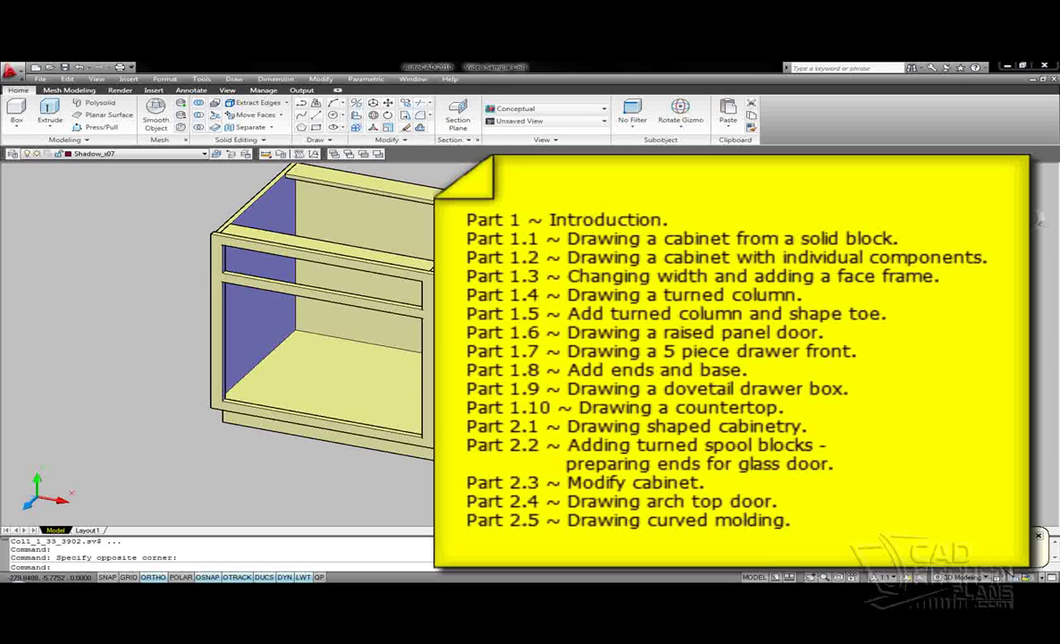
click(465, 371)
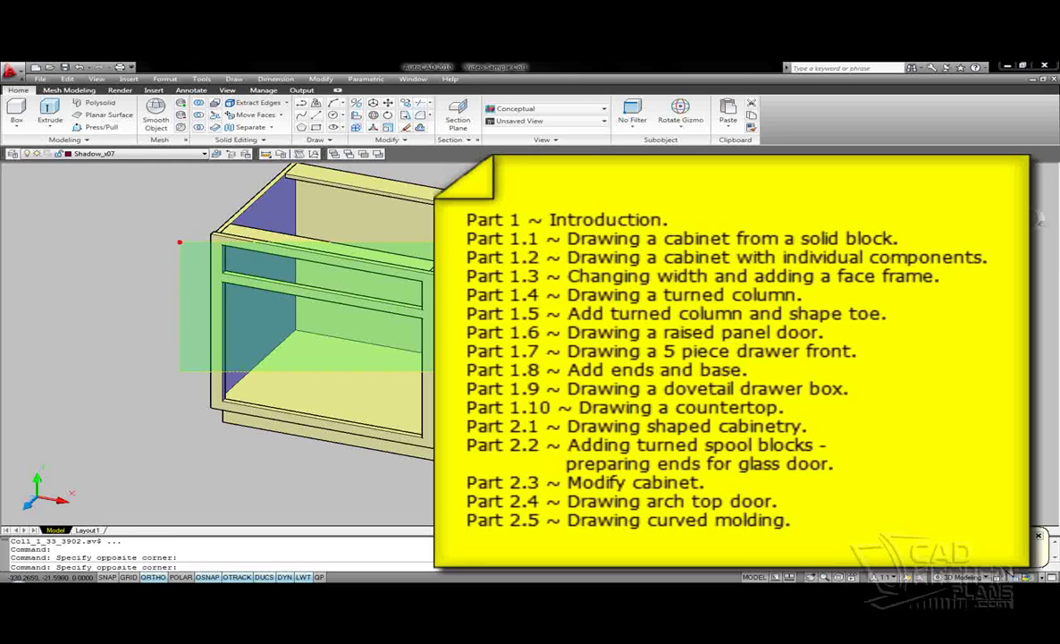
key(Escape)
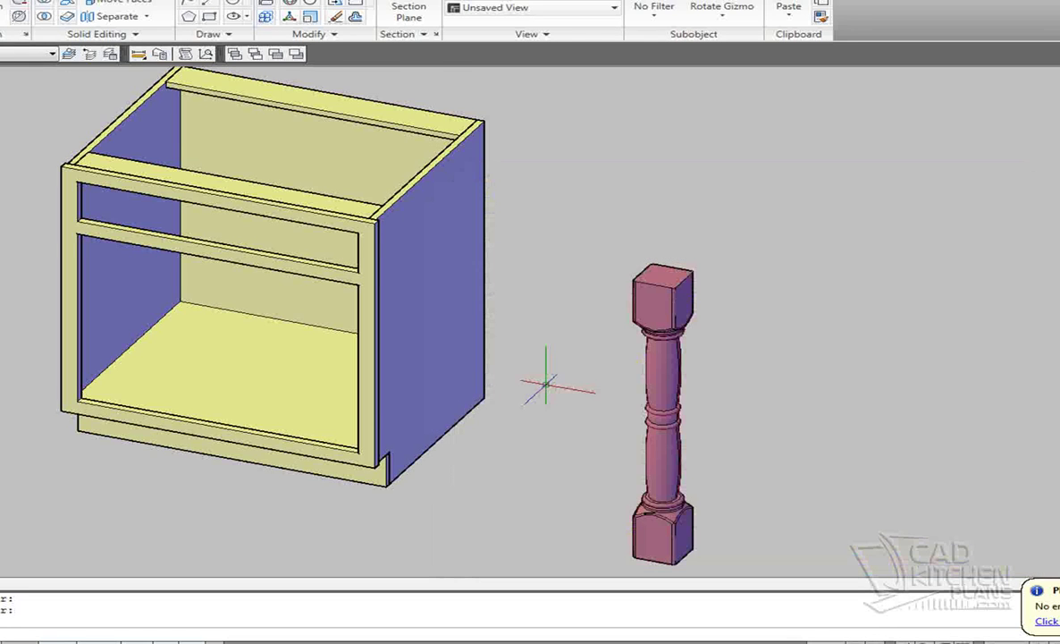
middle_drag(546, 384, 513, 330)
click(548, 167)
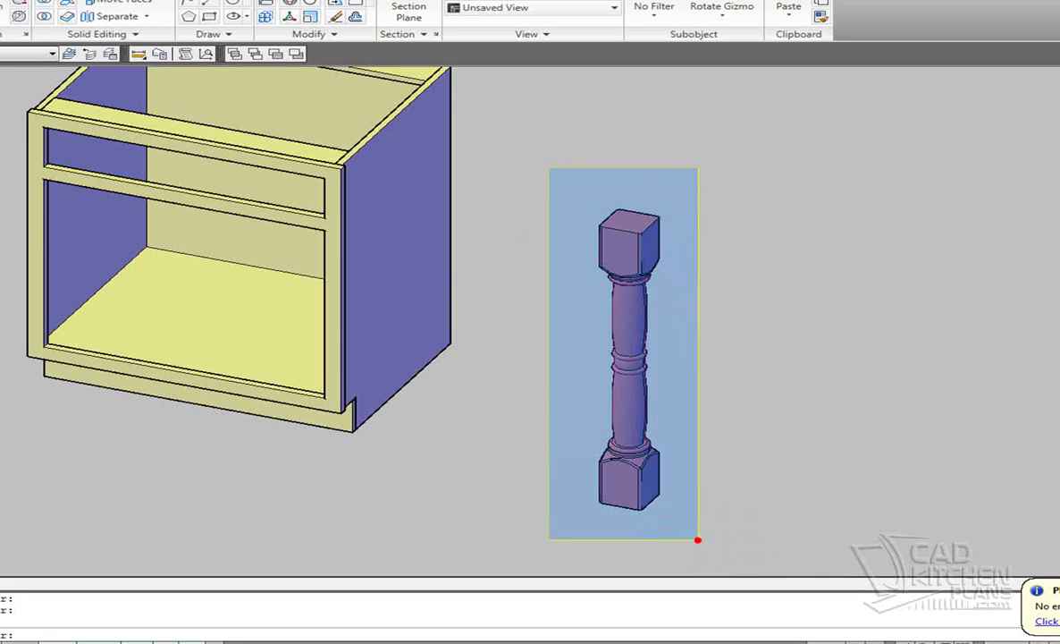
click(697, 539)
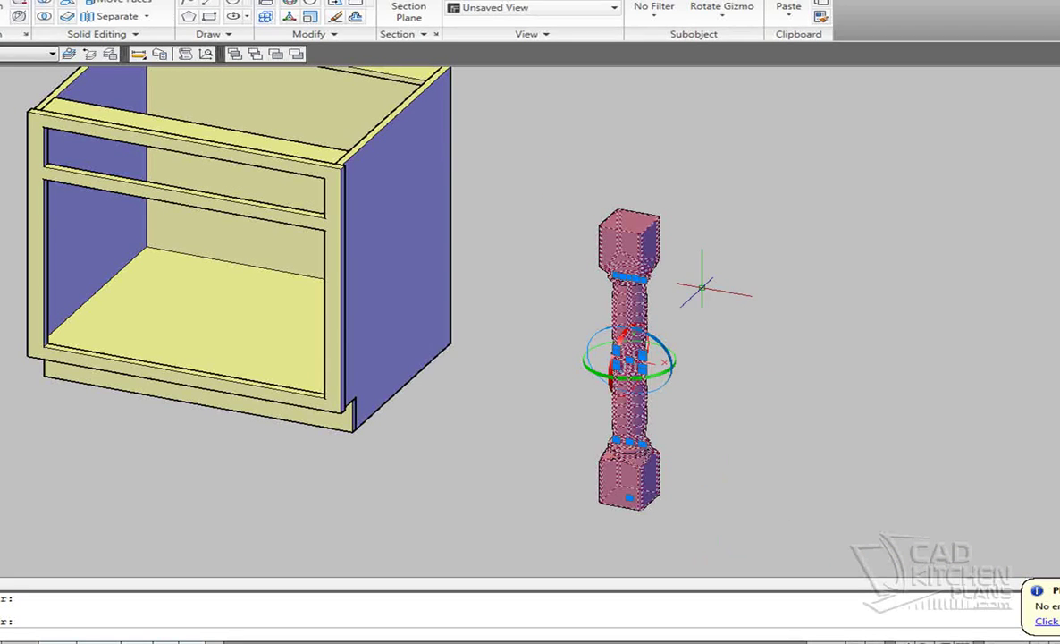
key(Escape)
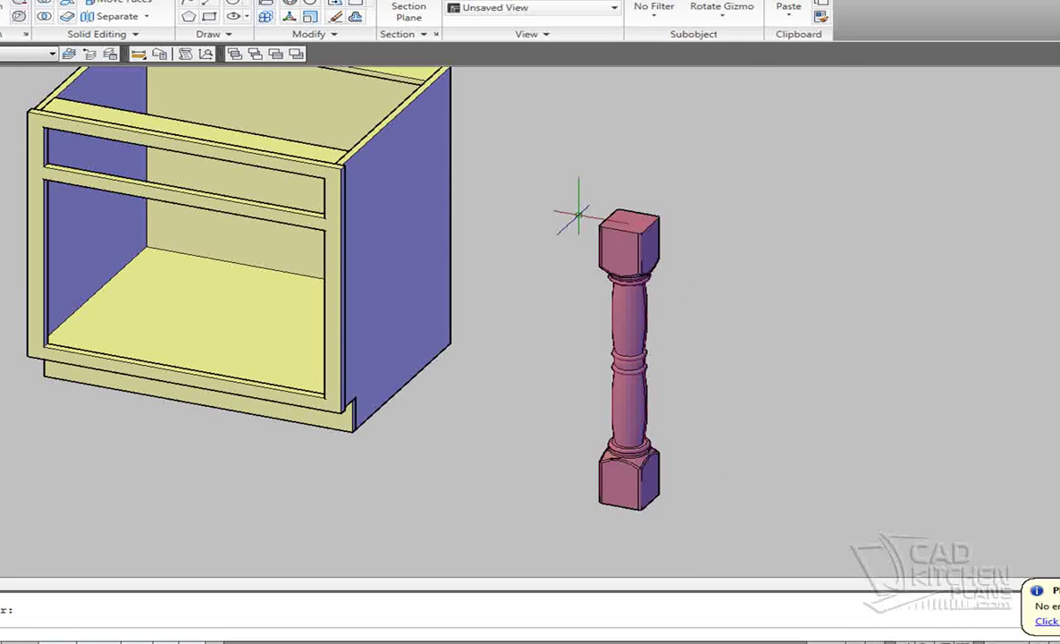
middle_drag(568, 218, 632, 270)
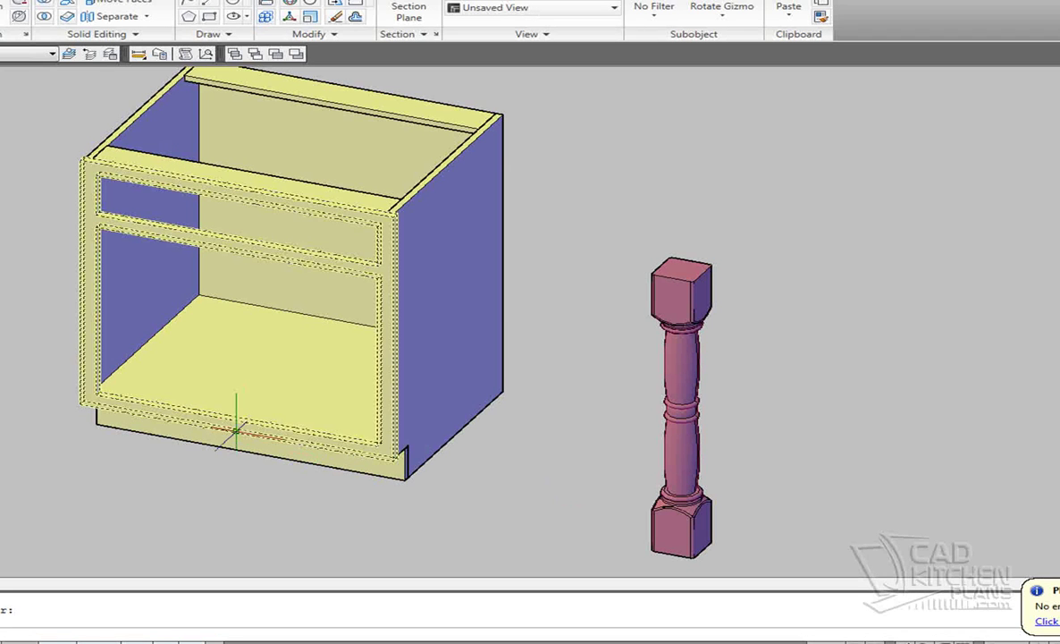
mouse_move(209, 414)
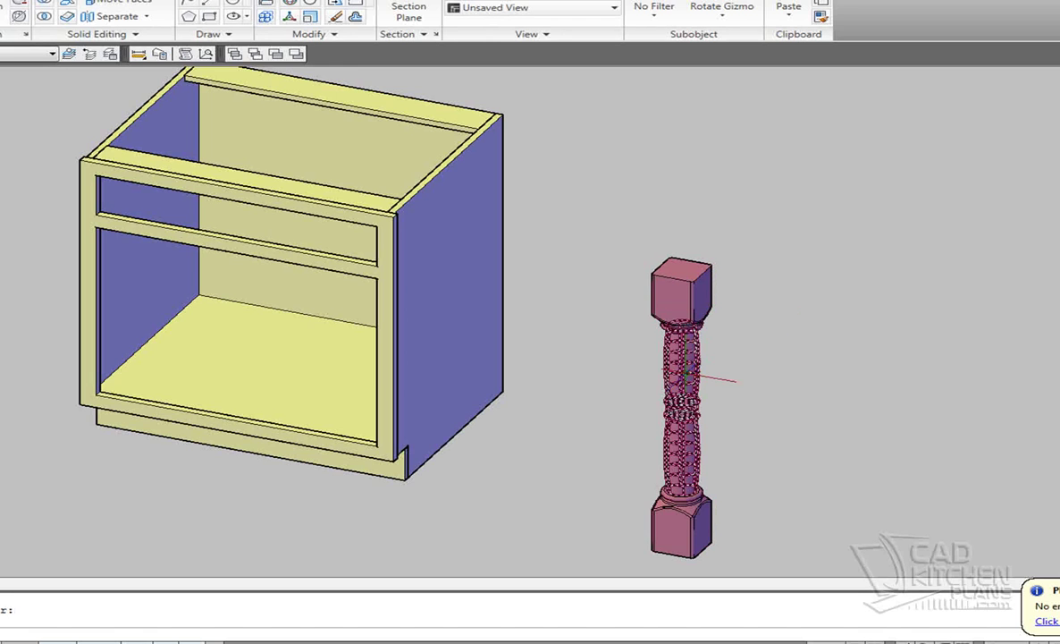
mouse_move(687, 376)
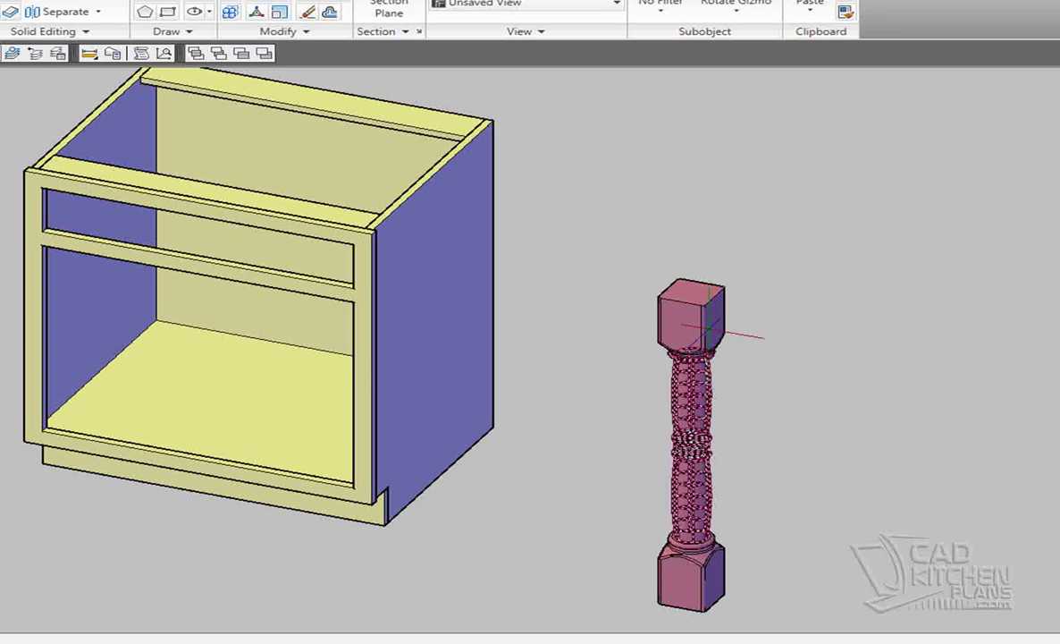
click(685, 332)
key(Escape)
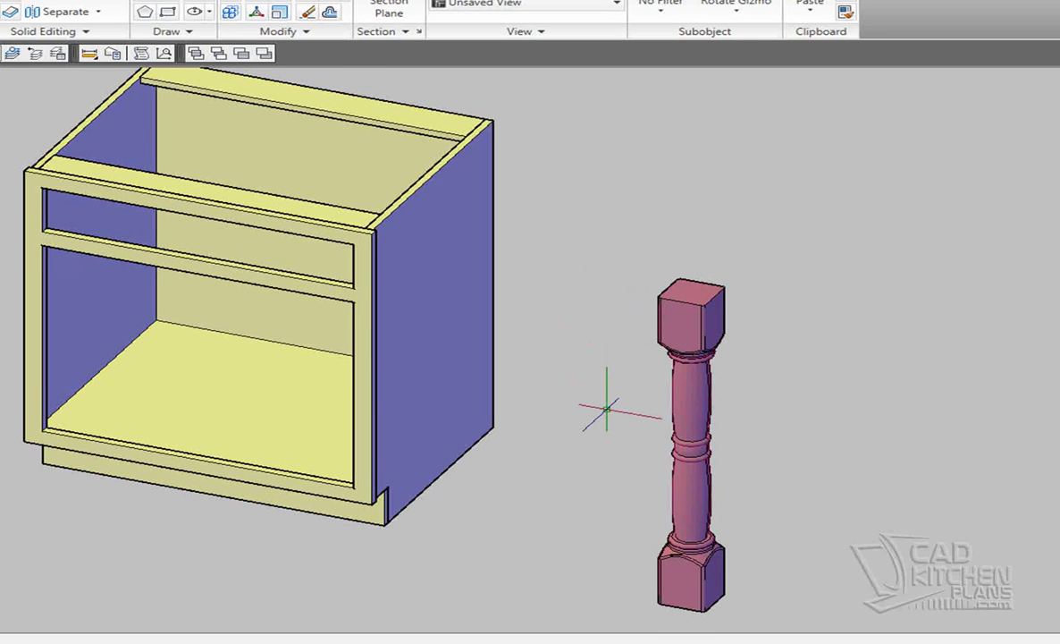
Draw a solid box 5 wide and 35 tall from the side midpoint of the turned column's top, covering the column's rear half.
middle_drag(606, 407, 577, 348)
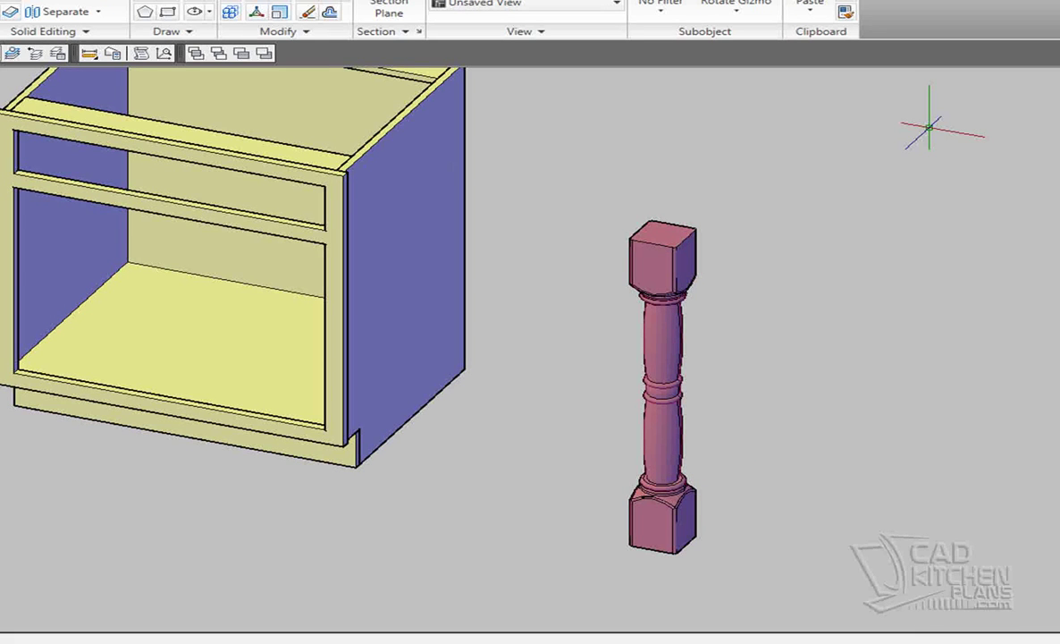
key(l)
key(Return)
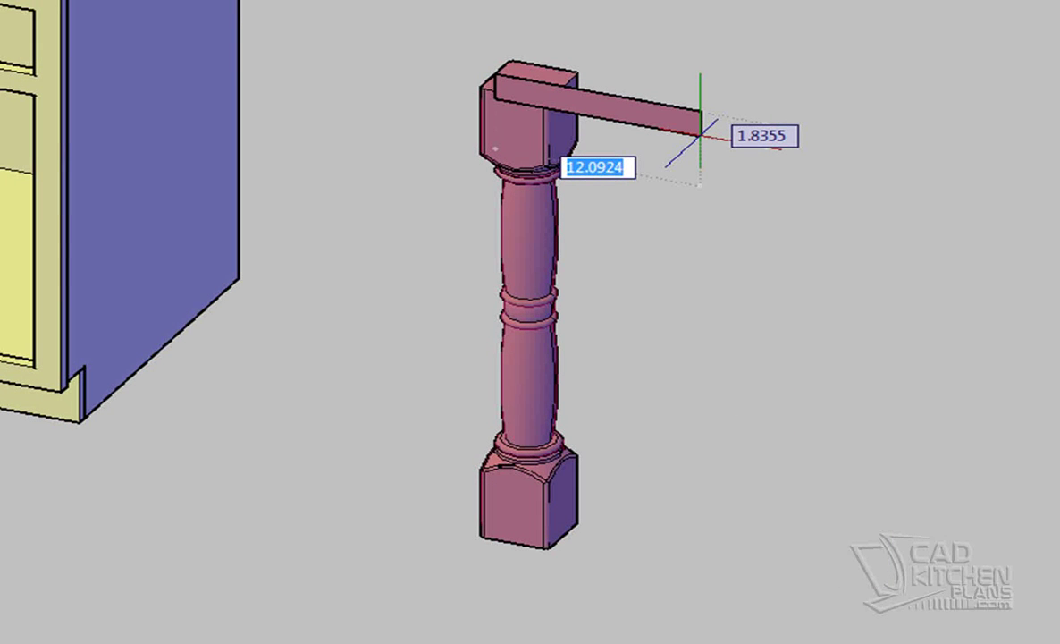
text(5)
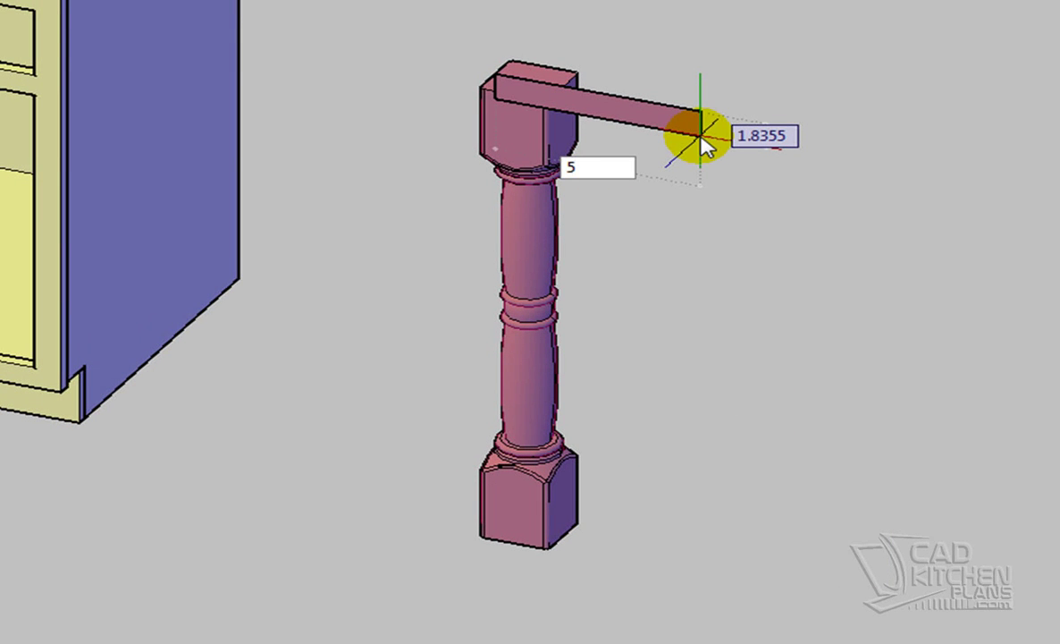
key(Tab)
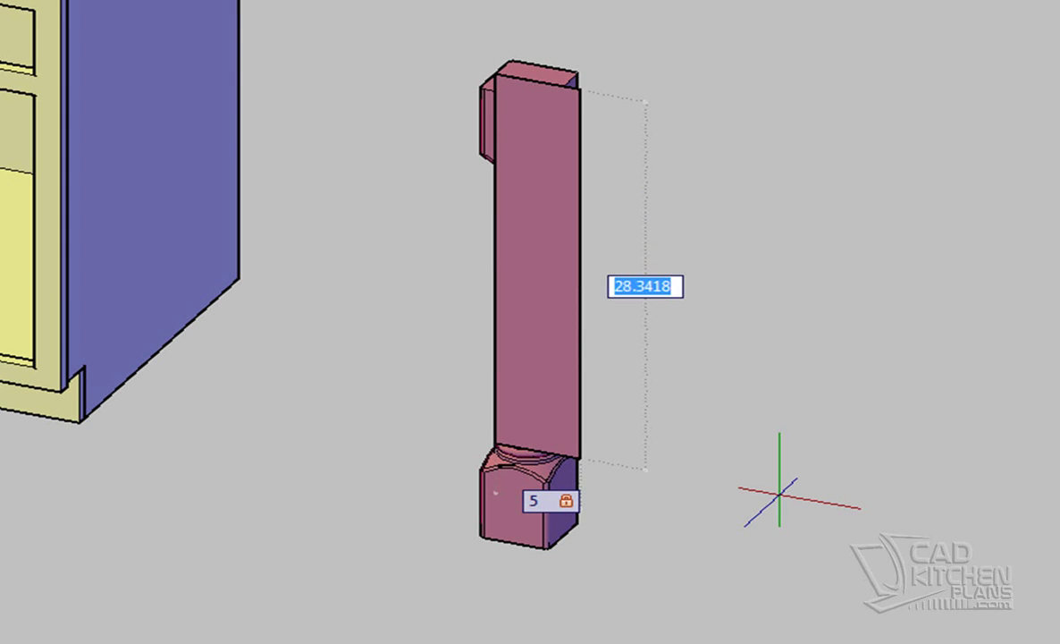
text(35)
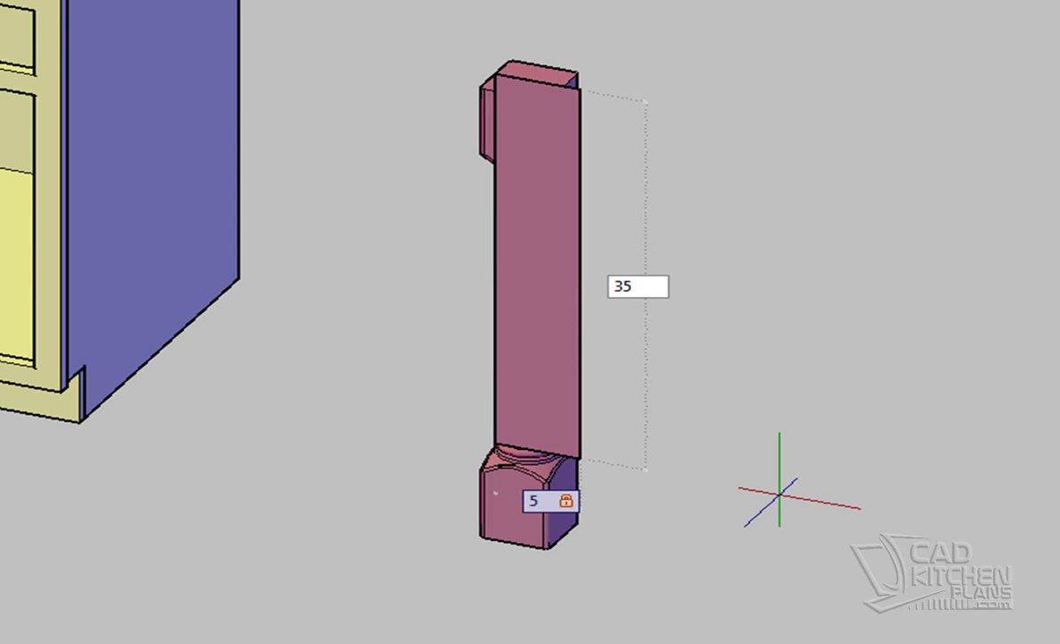
key(Return)
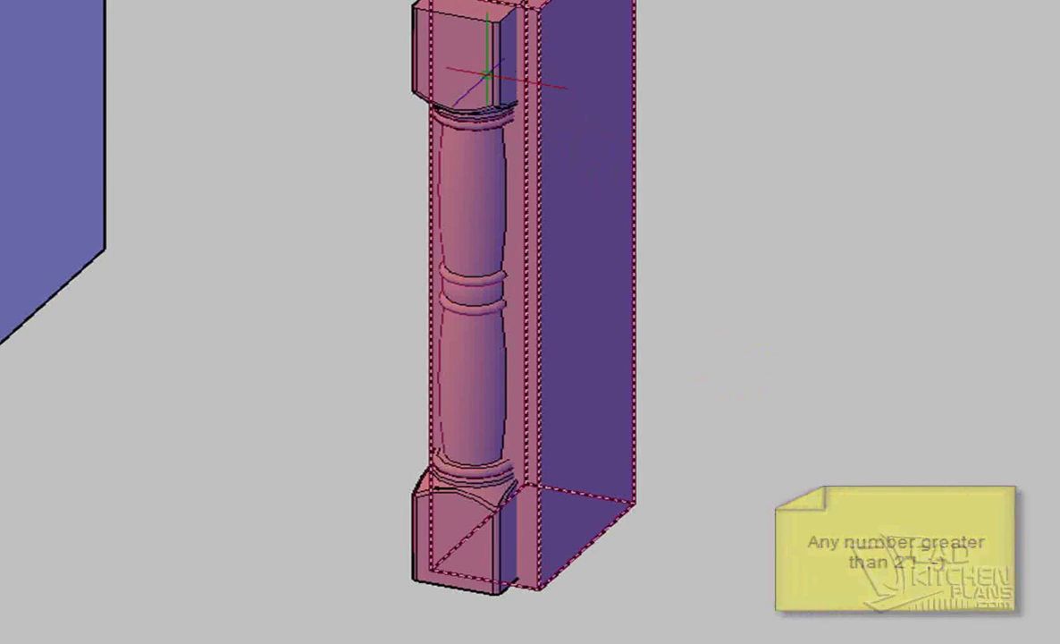
scroll(473, 59, down, 3)
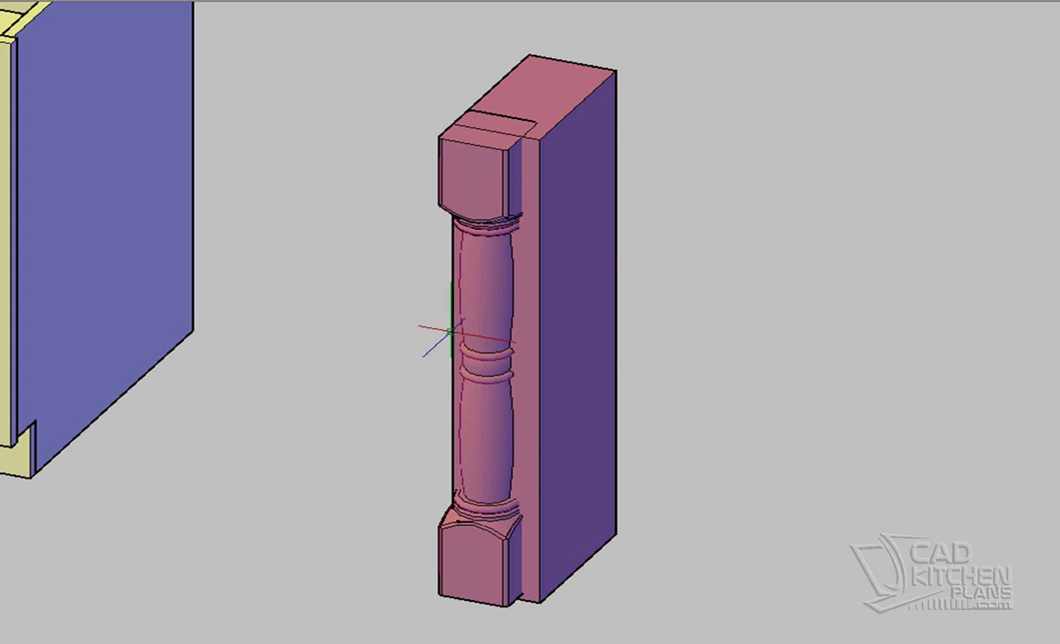
click(453, 345)
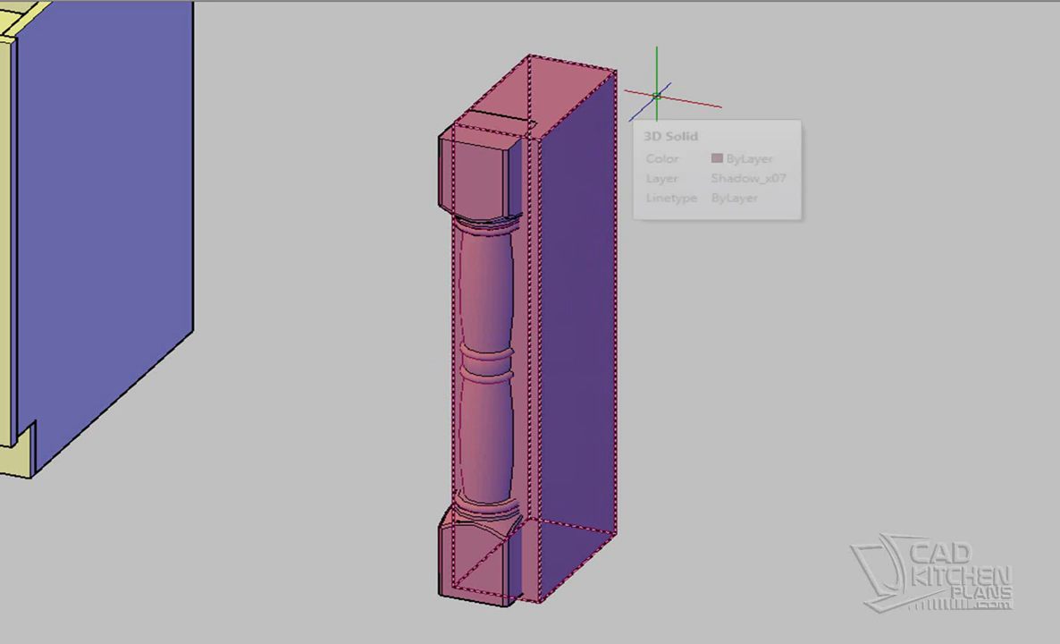
key(Escape)
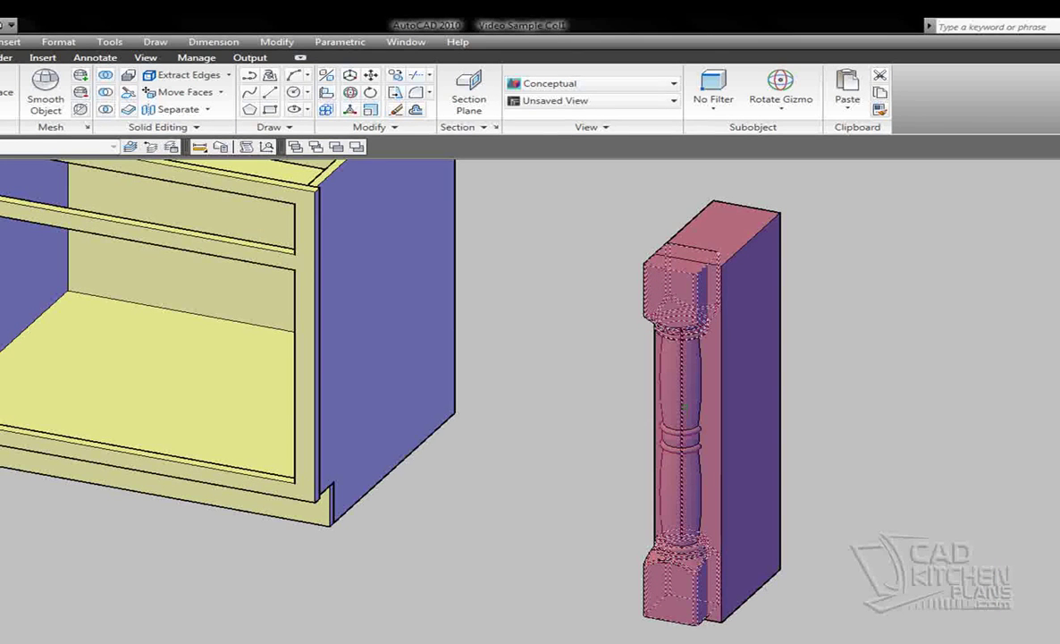
Subtract the solid box from all the turned column's parts, leaving only the column's front half.
click(674, 404)
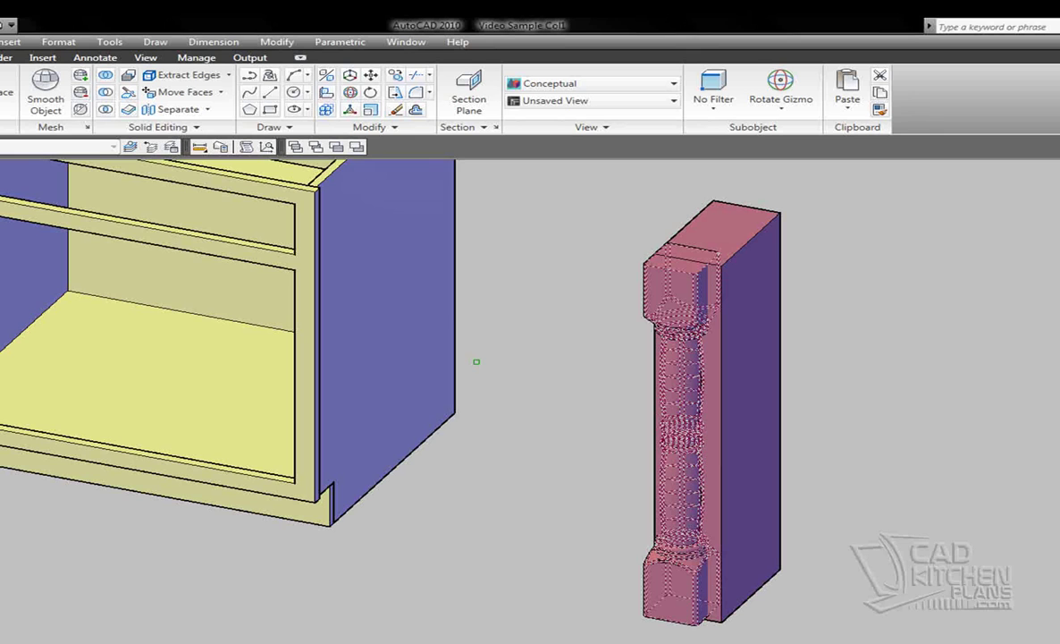
key(Return)
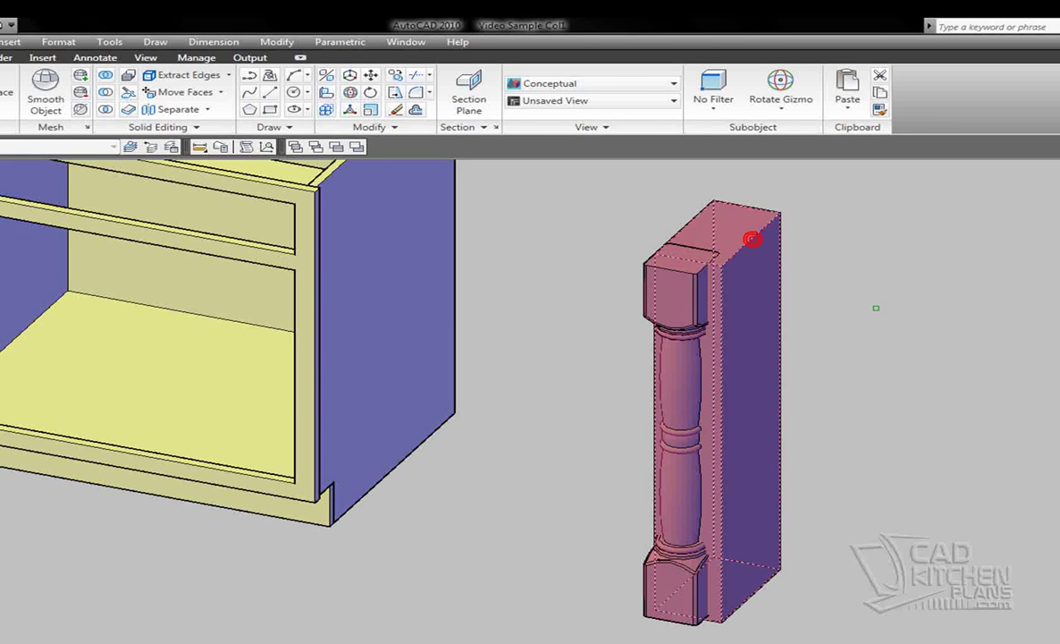
key(Delete)
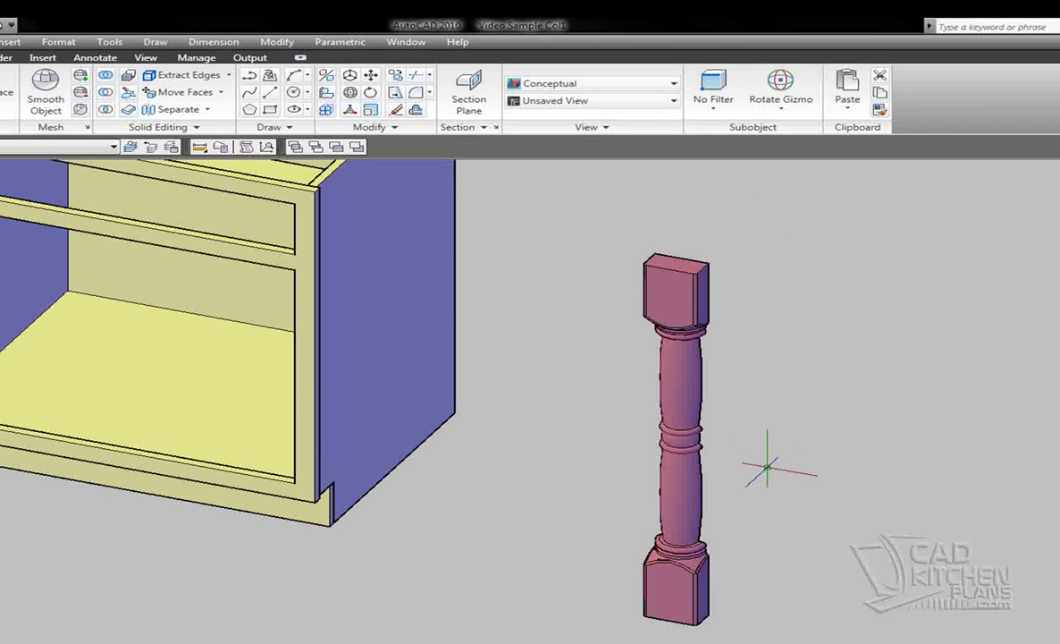
Widen the face frame's left stile by moving the left inner faces of the drawer and door openings inward 3.5.
shift+middle_drag(757, 462, 746, 494)
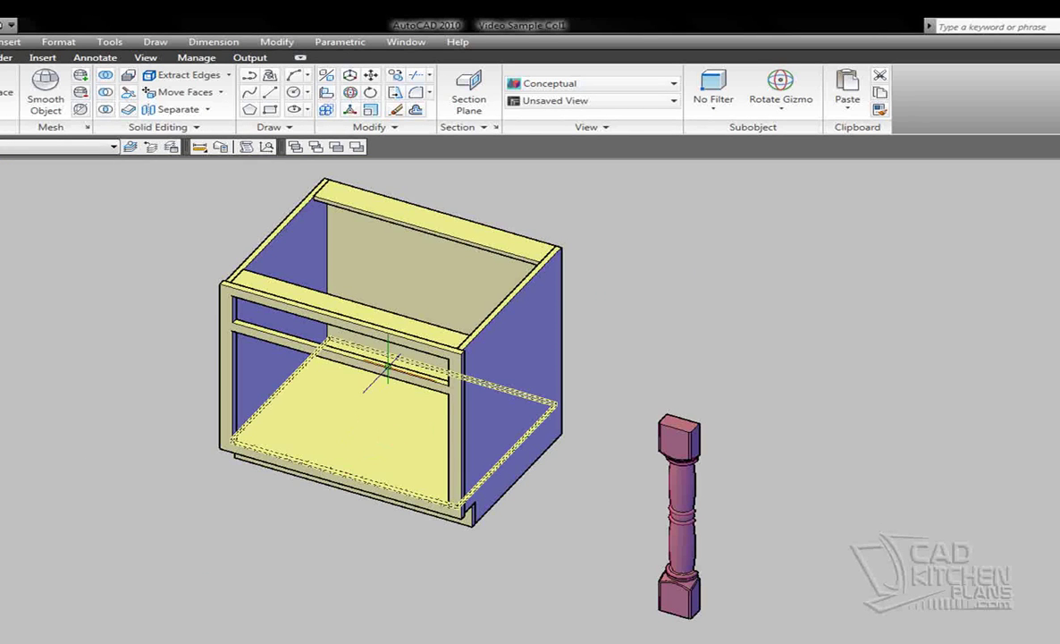
scroll(386, 365, up, 2)
shift+middle_drag(350, 432, 229, 339)
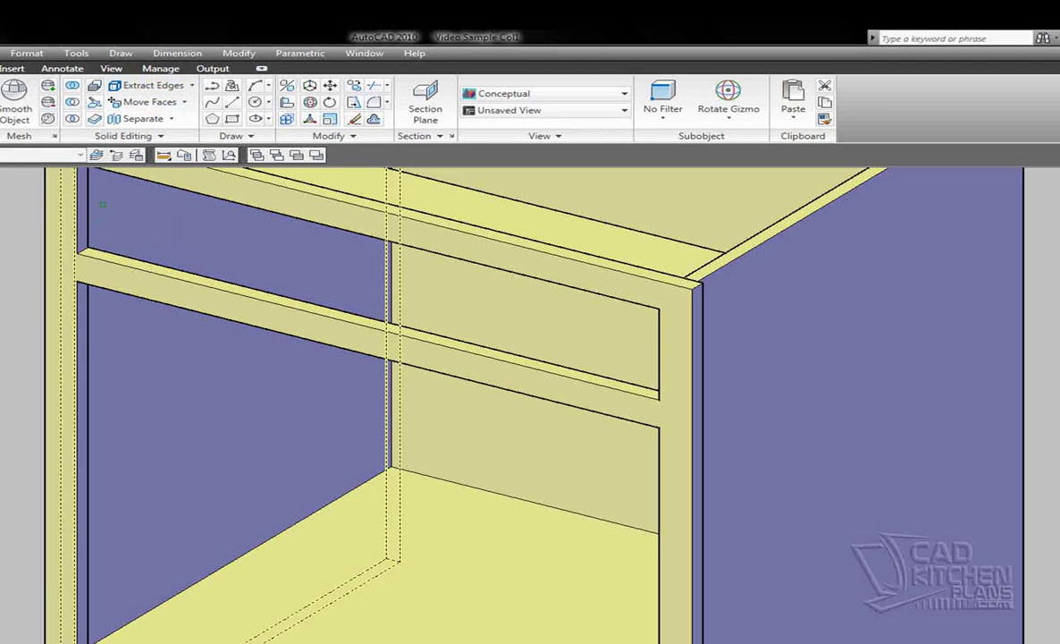
scroll(104, 206, up, 3)
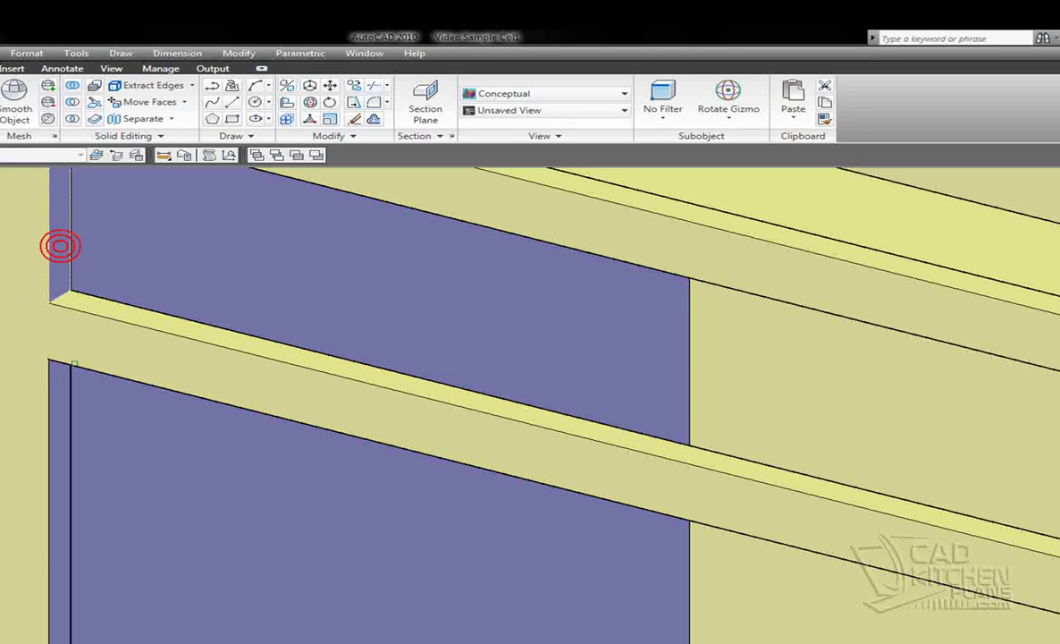
click(59, 392)
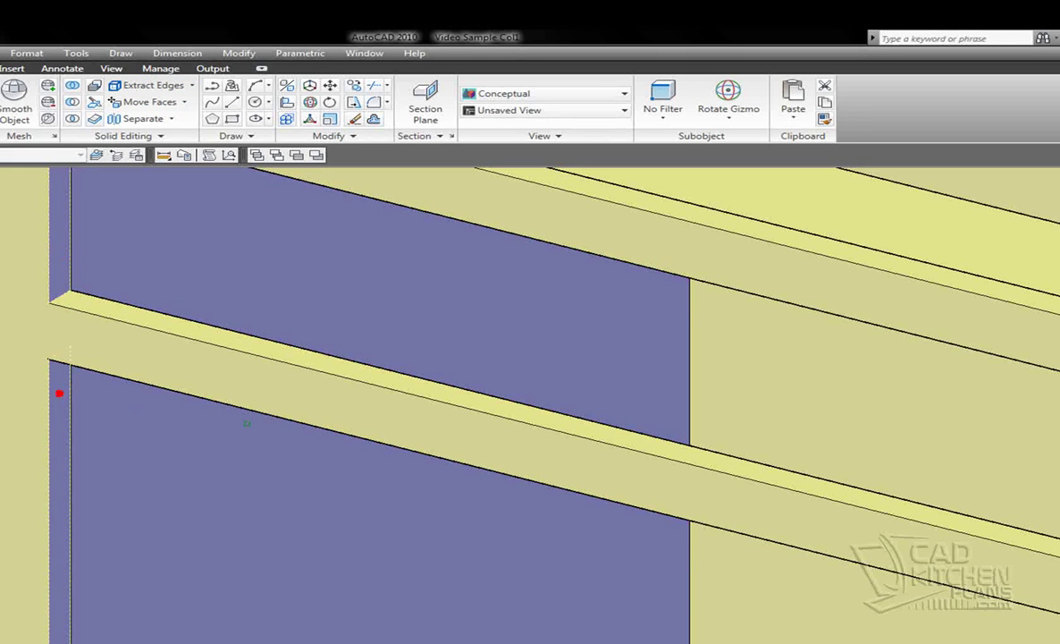
key(Return)
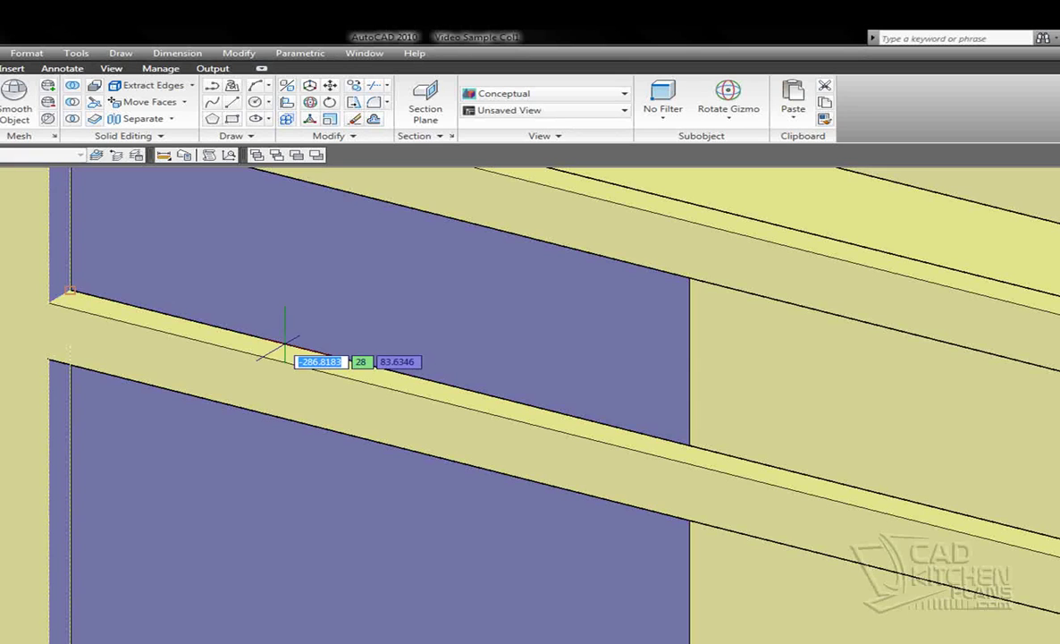
click(48, 304)
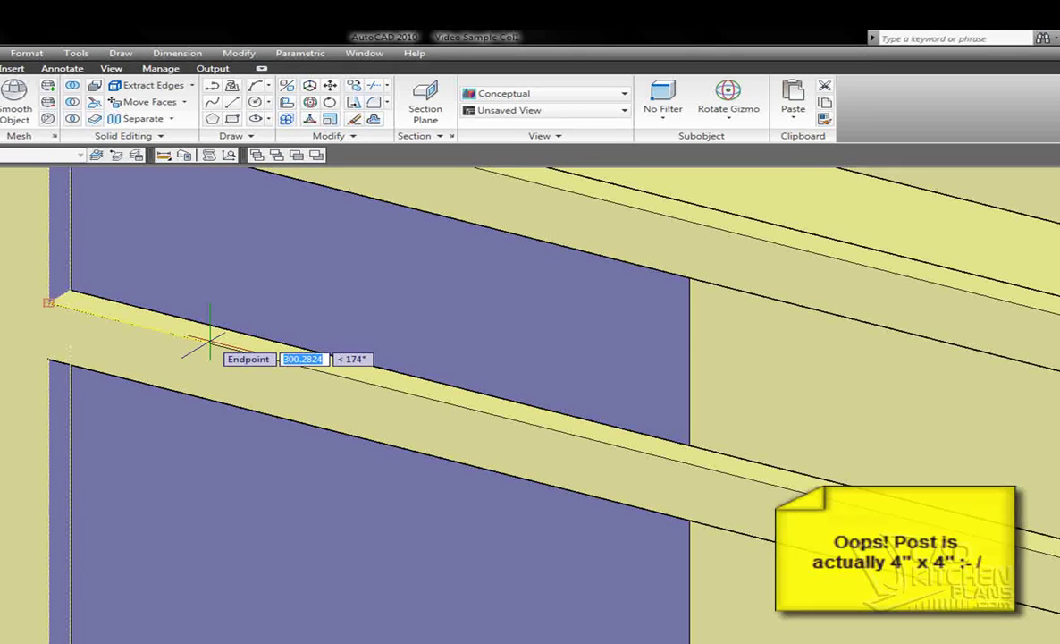
text(3.5)
key(Return)
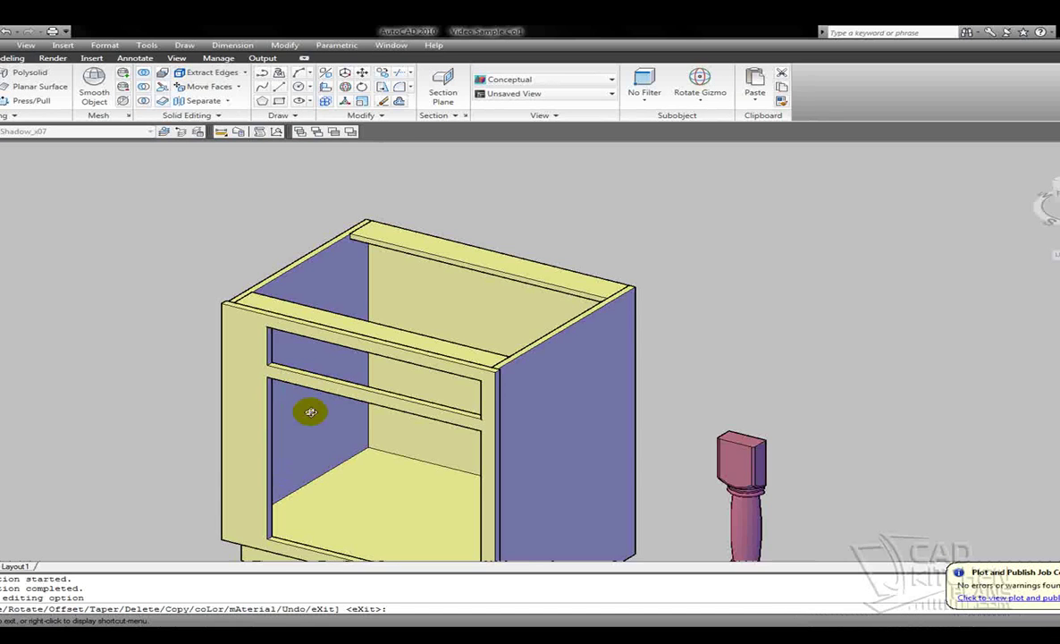
Widen the face frame's right stile by moving the right inner faces of the drawer and door openings inward 3.5.
shift+middle_drag(307, 409, 427, 361)
scroll(643, 387, up, 2)
middle_drag(634, 374, 622, 432)
scroll(633, 337, up, 3)
click(124, 88)
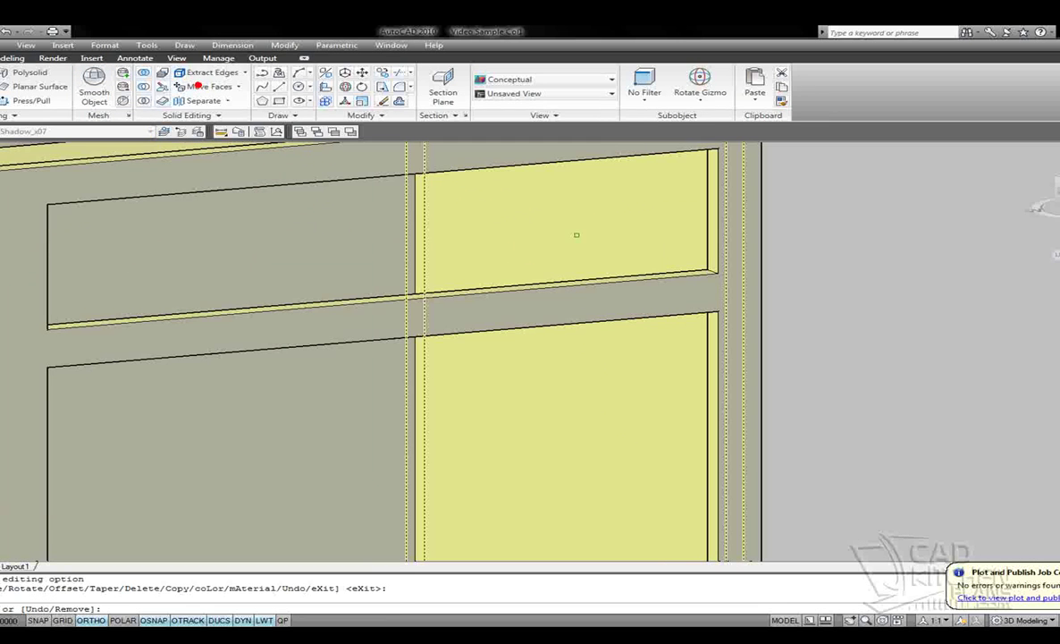
click(661, 234)
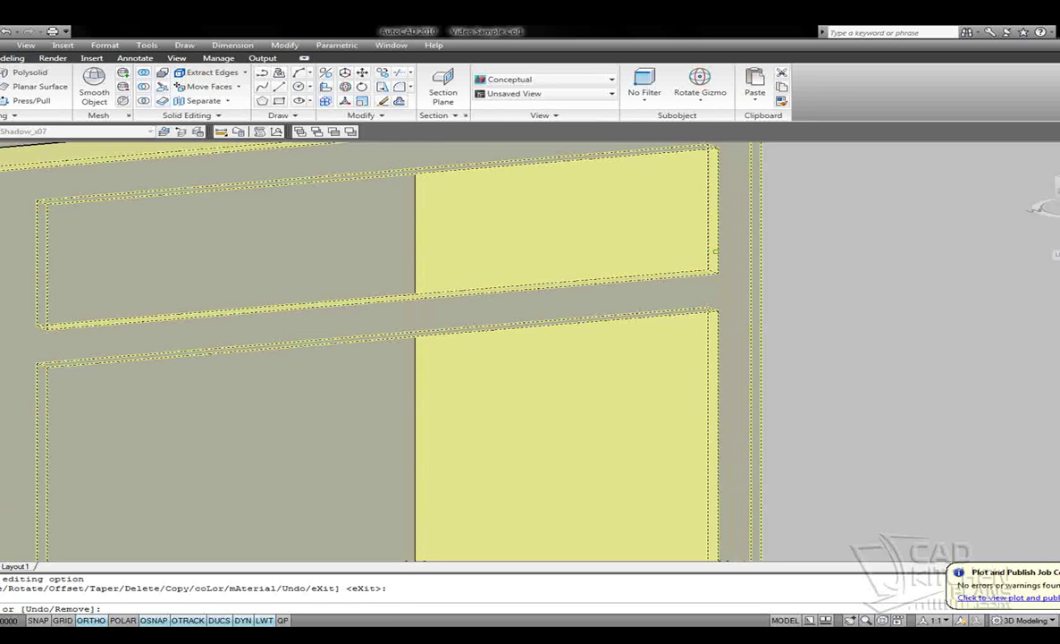
click(661, 234)
click(662, 319)
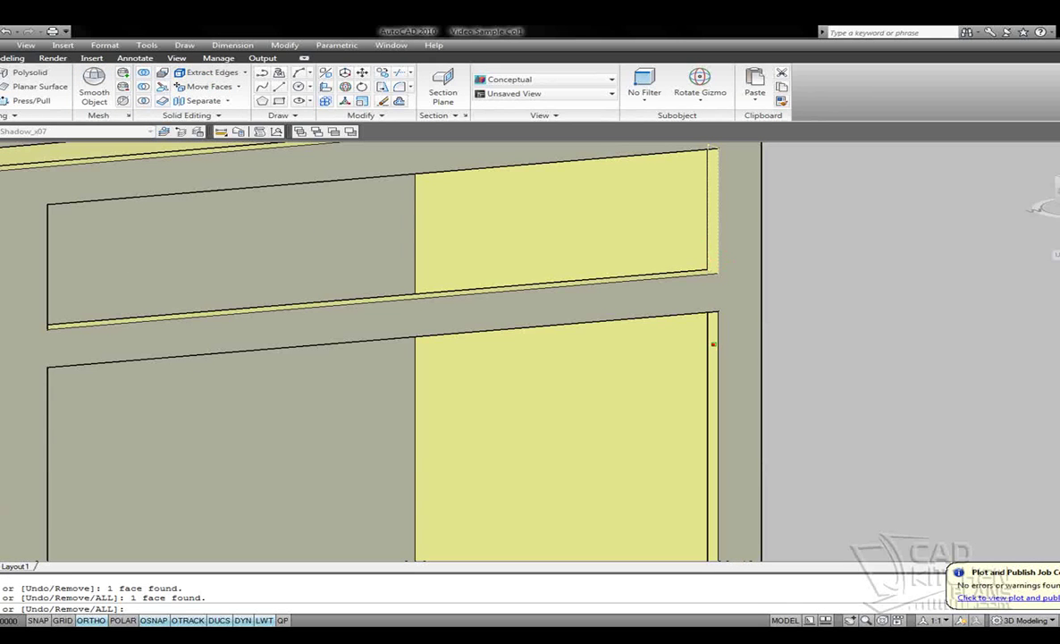
key(Return)
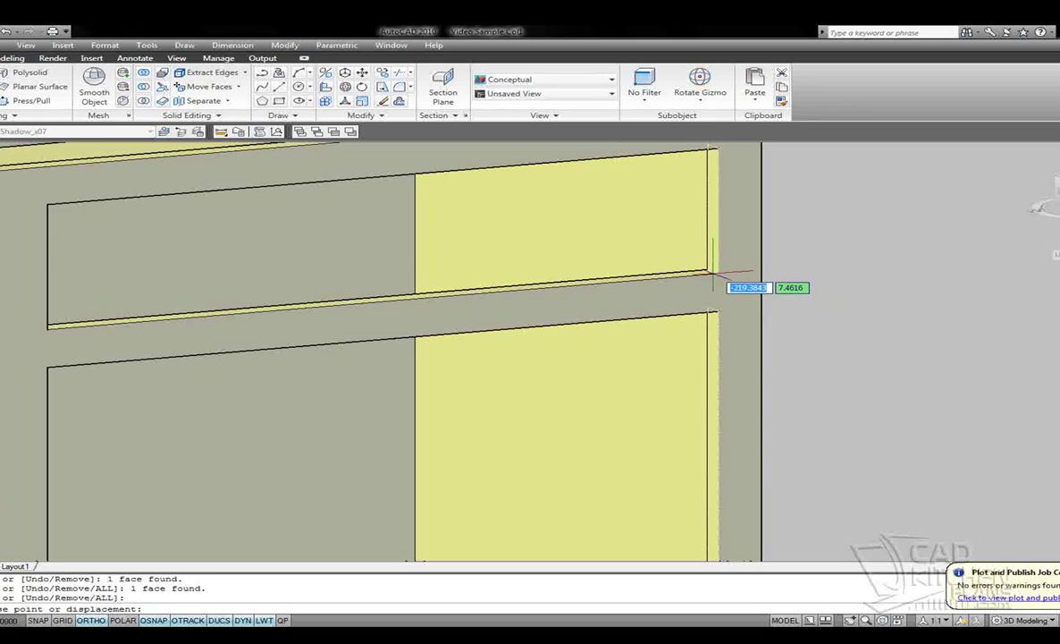
click(715, 273)
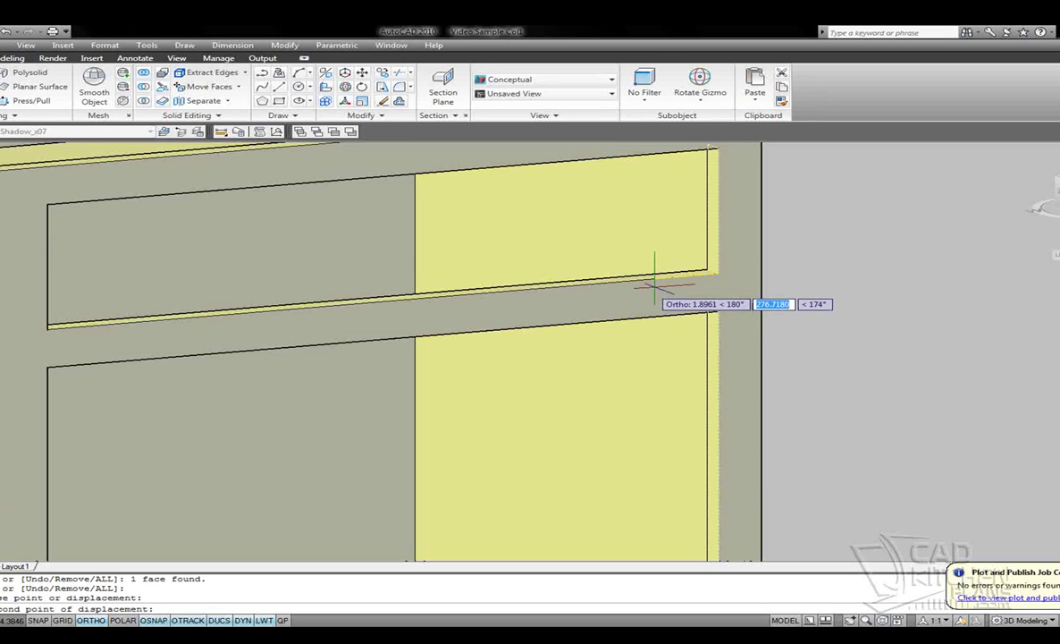
text(3.5)
key(Return)
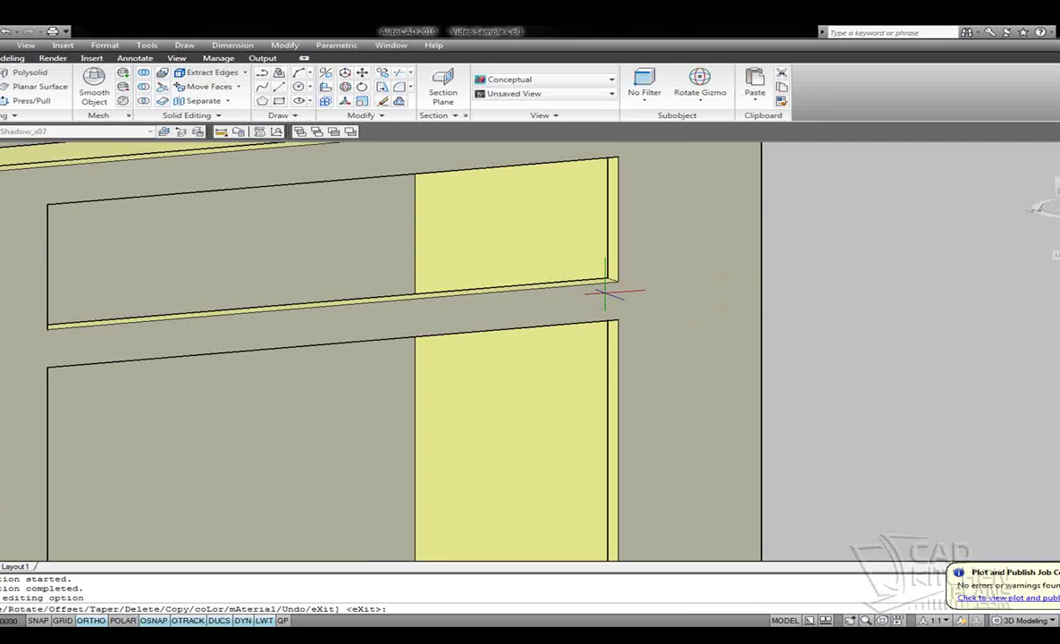
scroll(606, 292, down, 5)
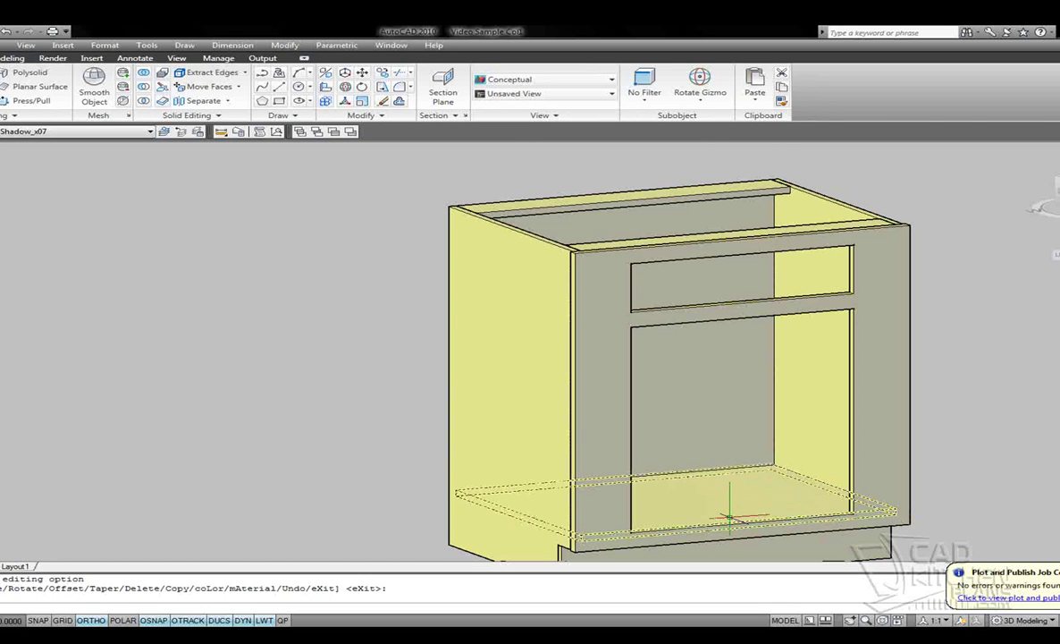
Extend the face frame downward by moving its bottom face down 4.
shift+middle_drag(729, 517, 681, 402)
middle_drag(562, 394, 494, 548)
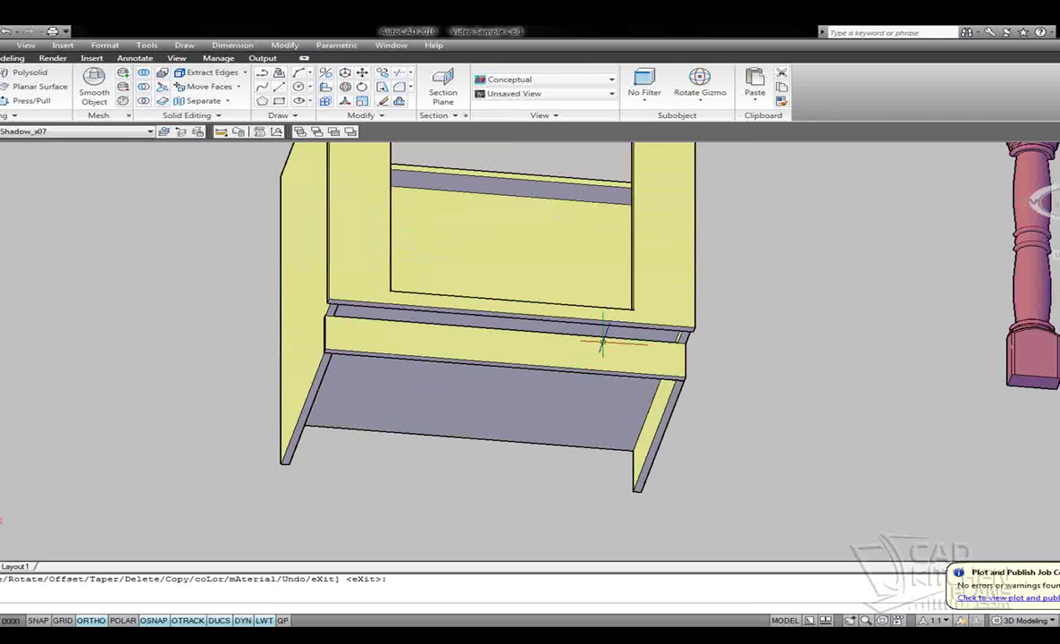
scroll(559, 291, up, 3)
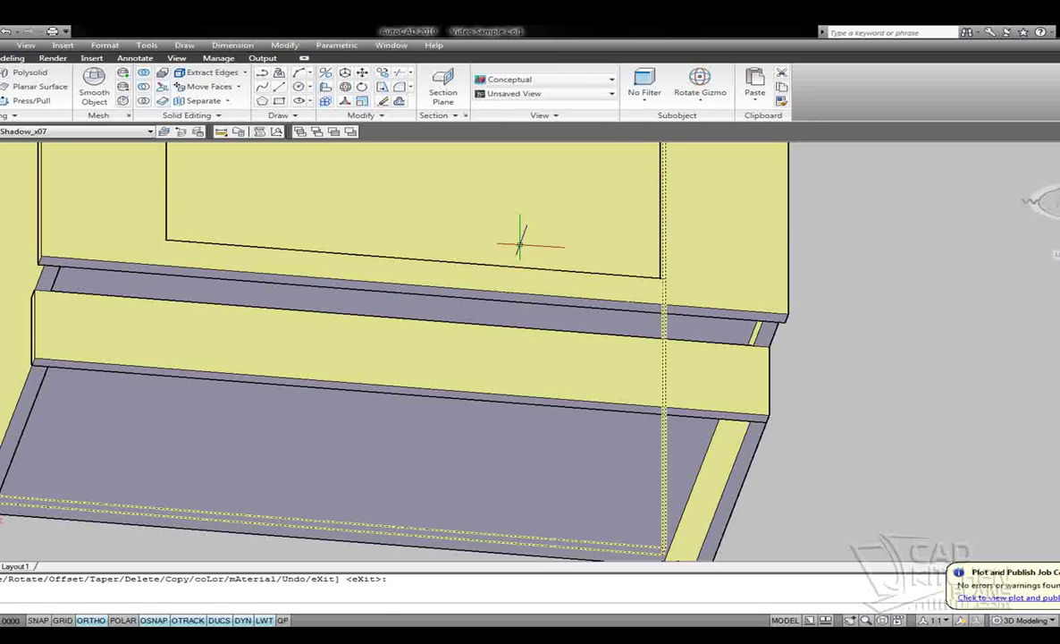
click(187, 86)
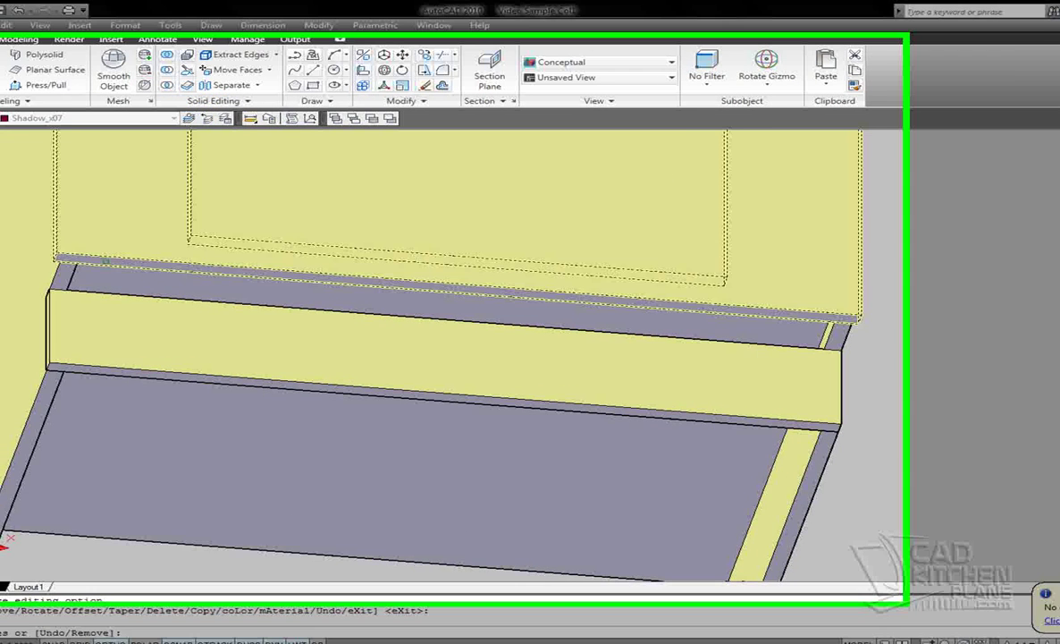
click(106, 261)
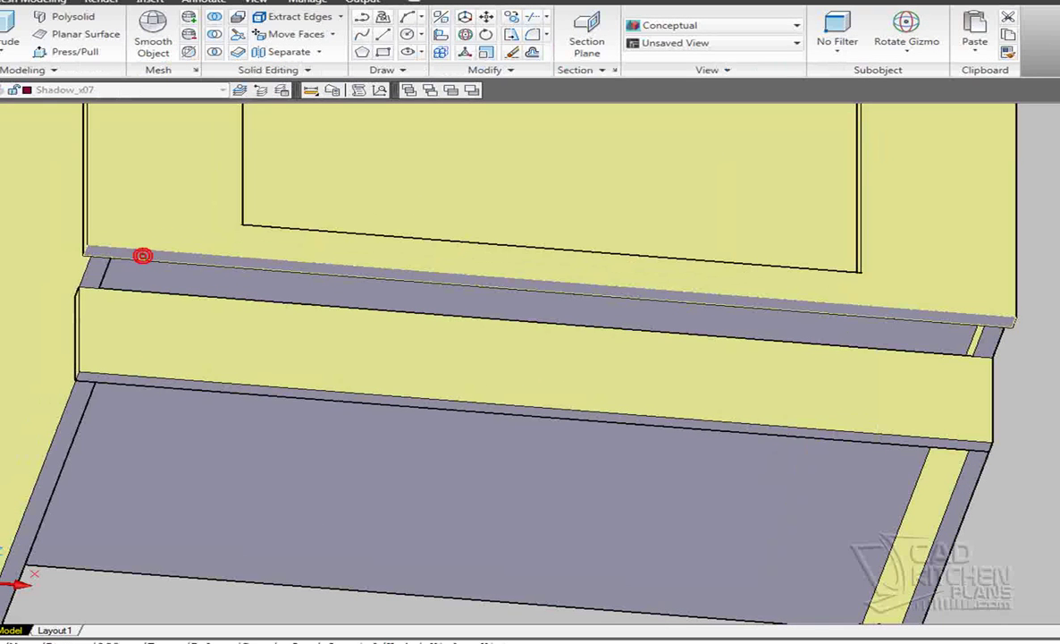
key(Return)
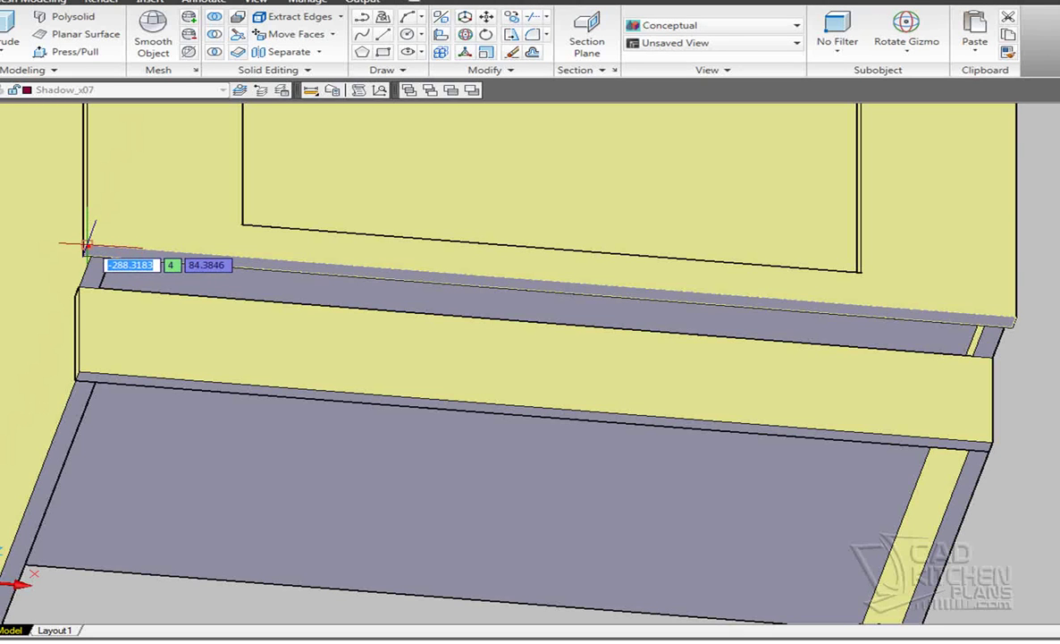
text(4)
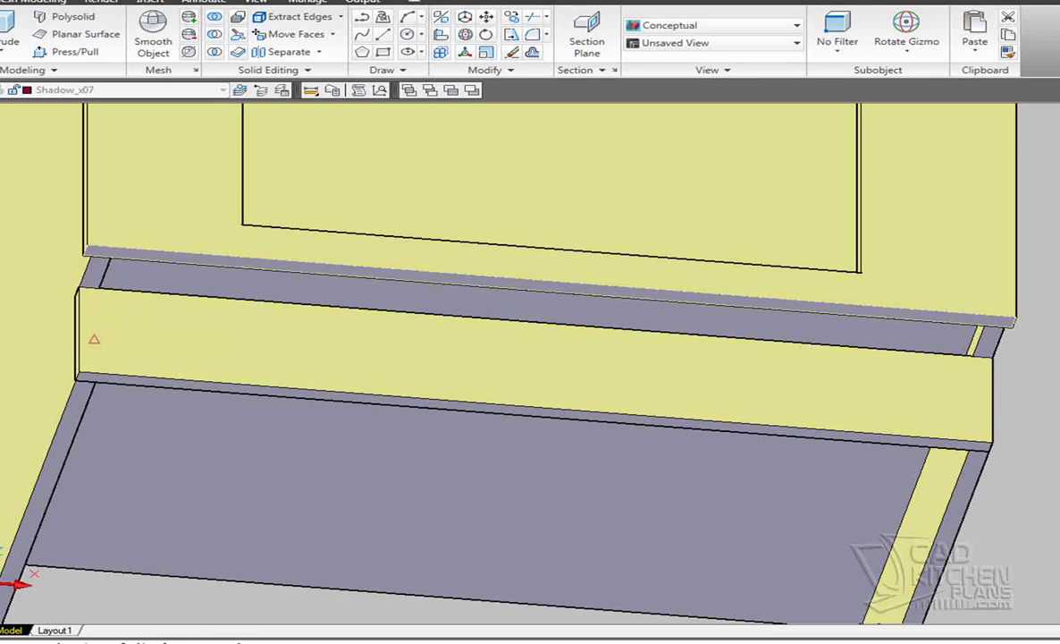
key(Return)
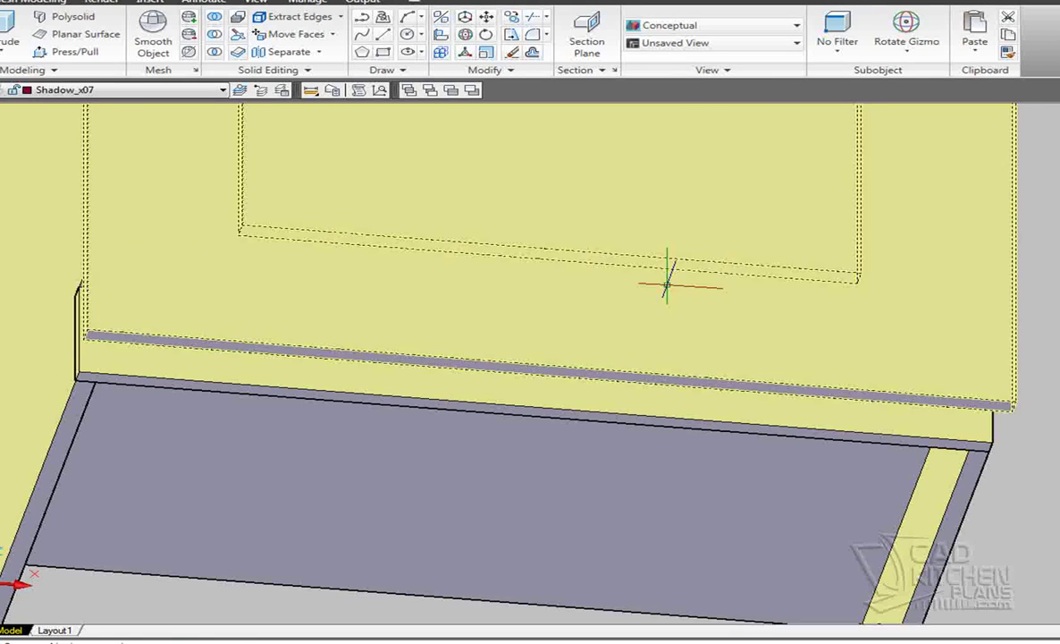
Draw a short guide line inward along the face frame's top front edge, starting at its left corner.
scroll(572, 303, down, 3)
scroll(954, 364, down, 3)
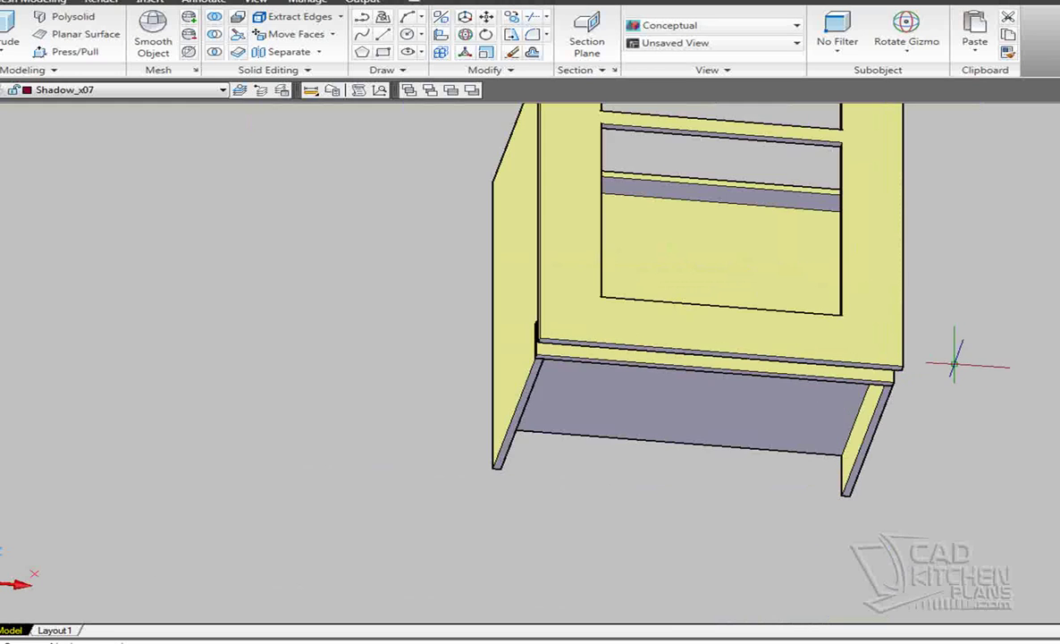
shift+middle_drag(954, 363, 734, 461)
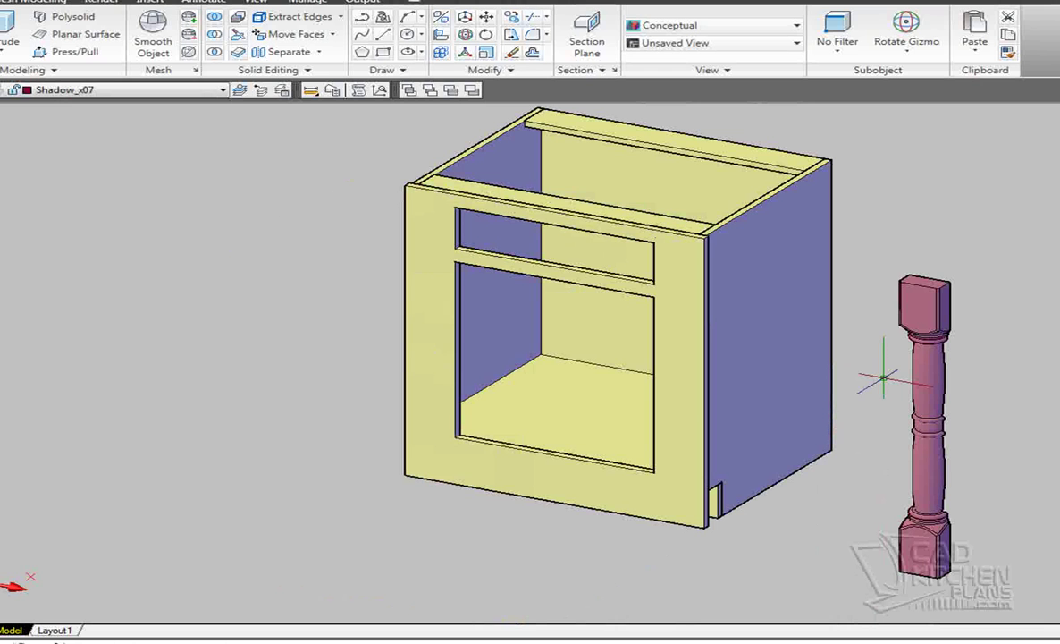
middle_drag(883, 378, 877, 366)
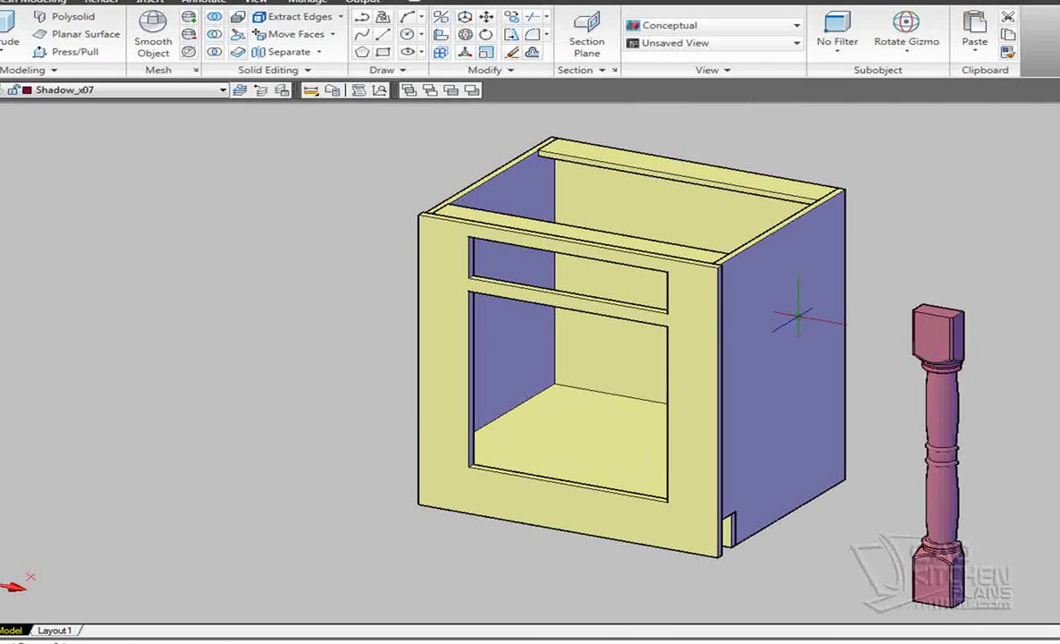
click(229, 25)
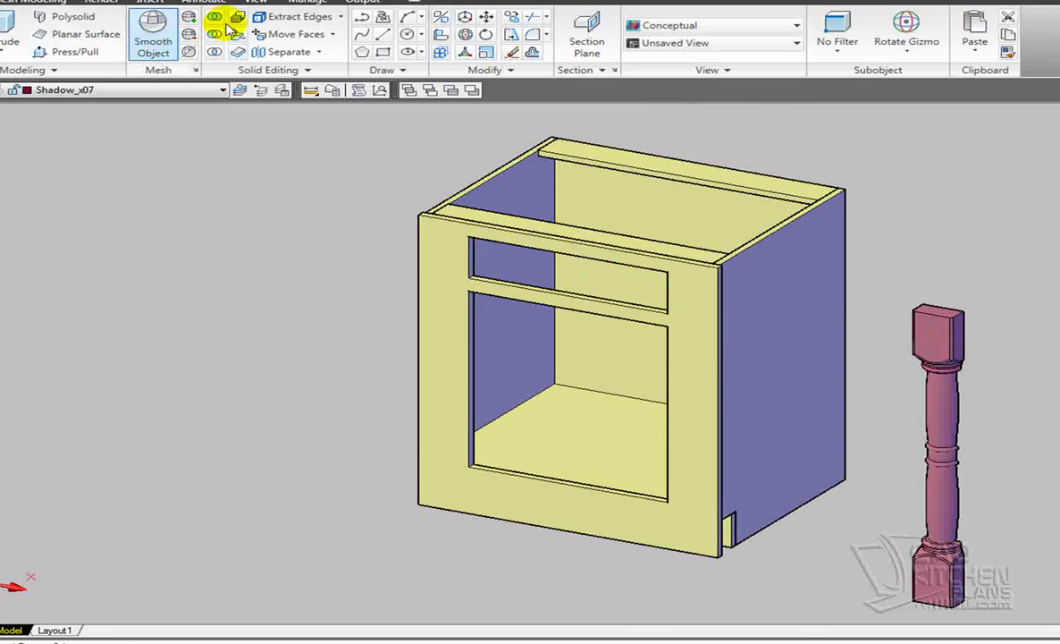
click(315, 22)
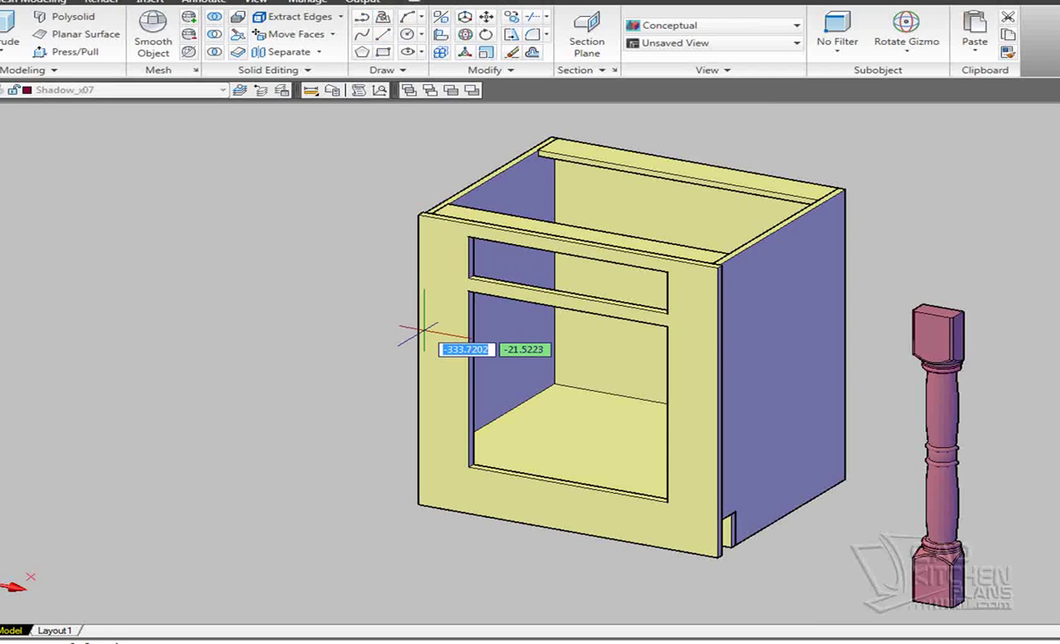
scroll(398, 223, up, 3)
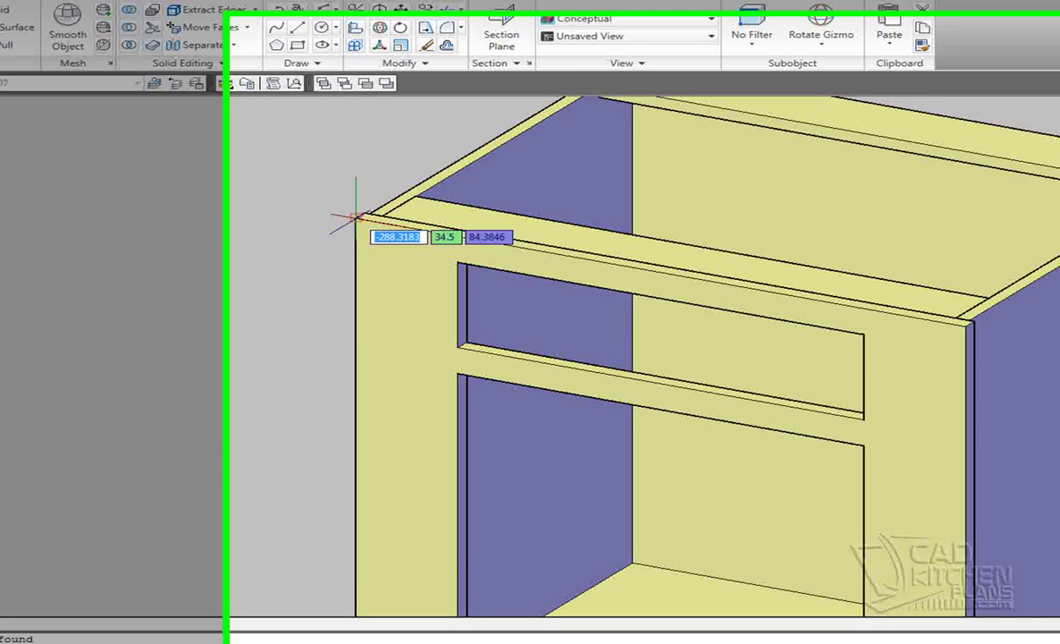
click(356, 217)
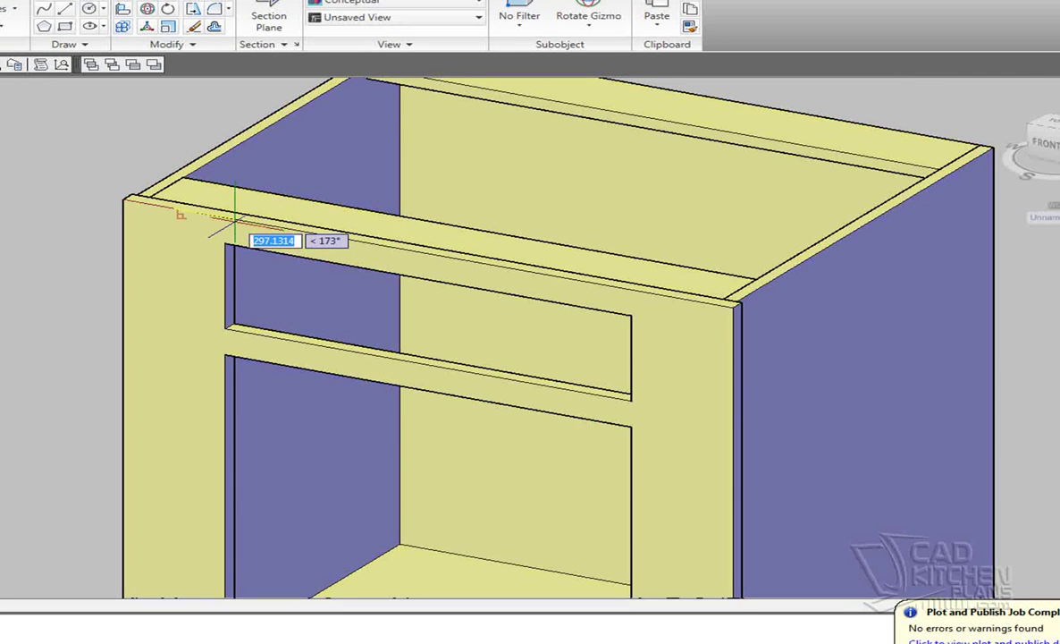
key(Escape)
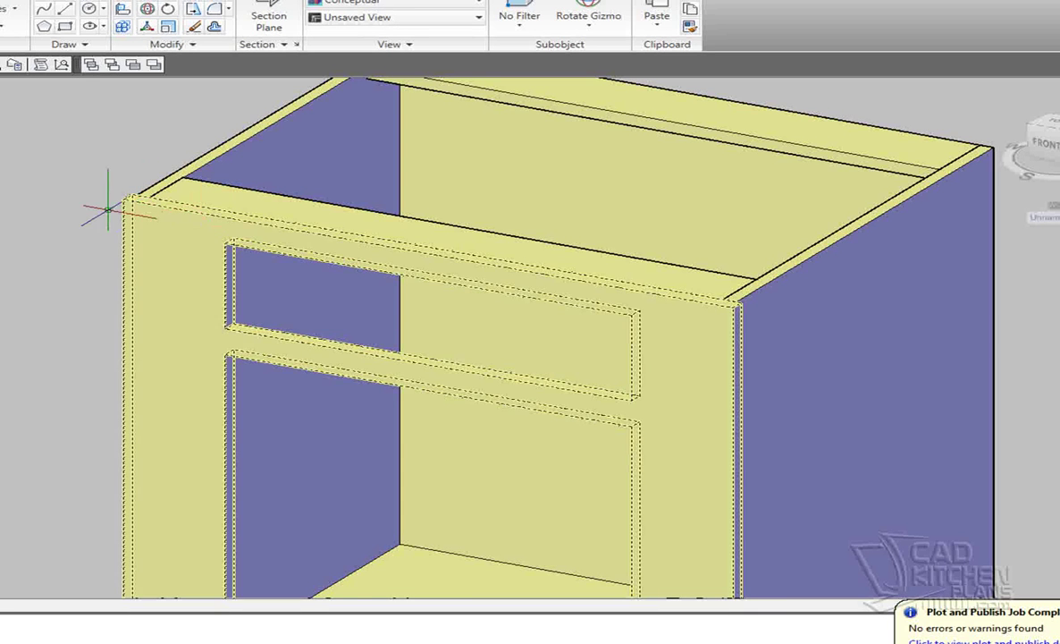
click(227, 241)
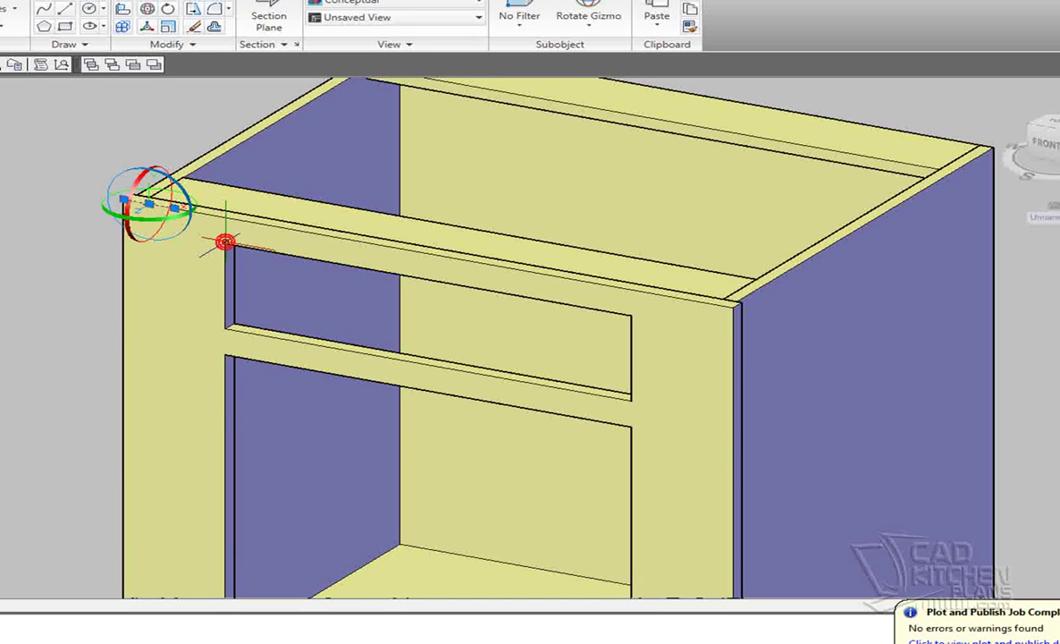
key(Escape)
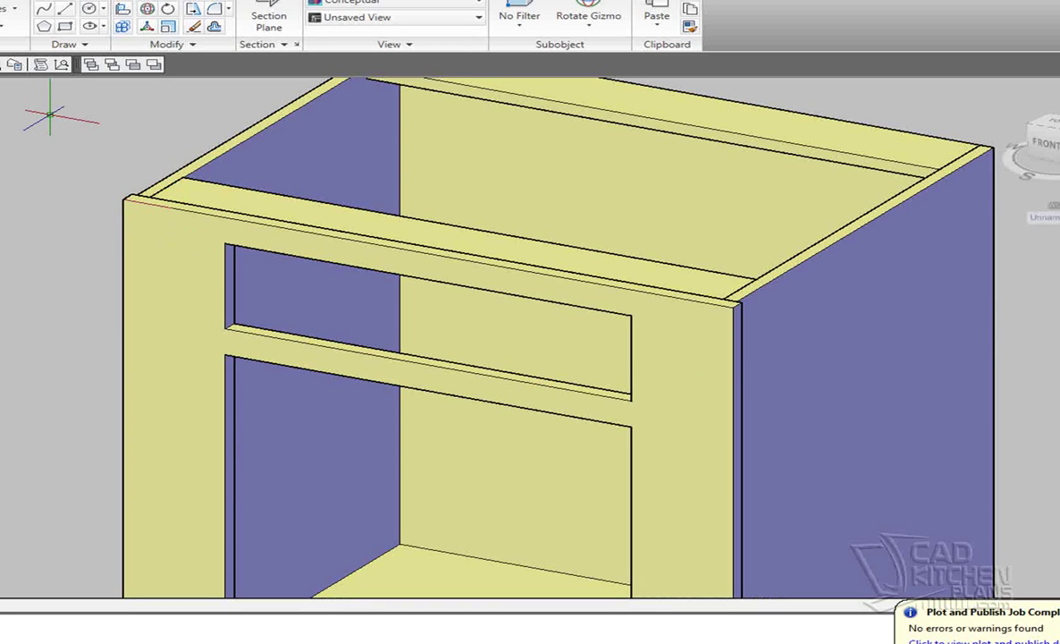
Draw a 2.5-long guide line inward along the face frame's top front edge, starting at its right corner.
click(64, 9)
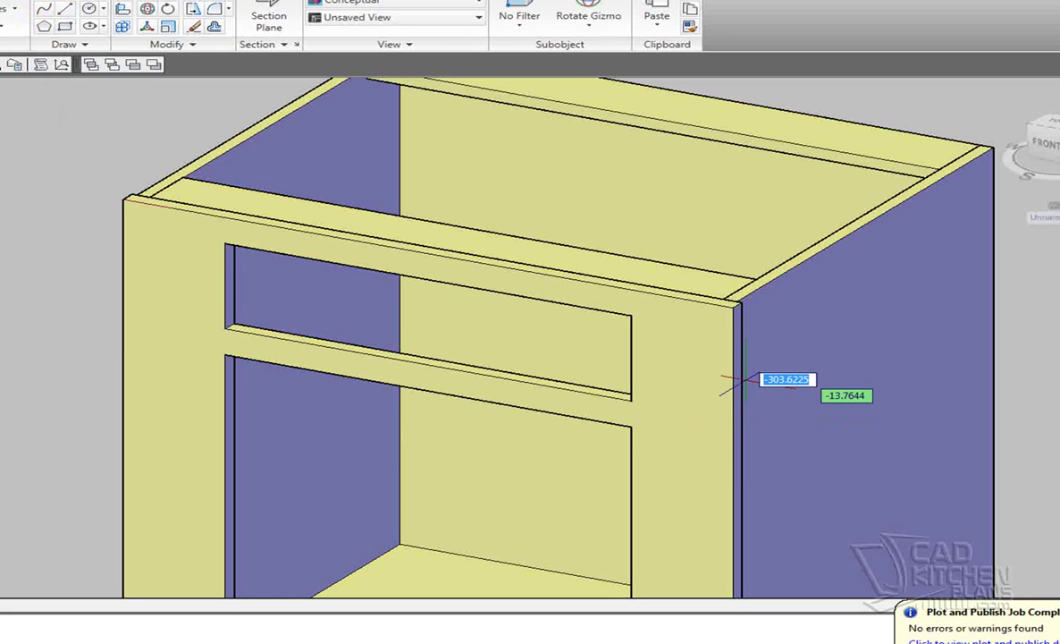
click(731, 302)
text(2.5)
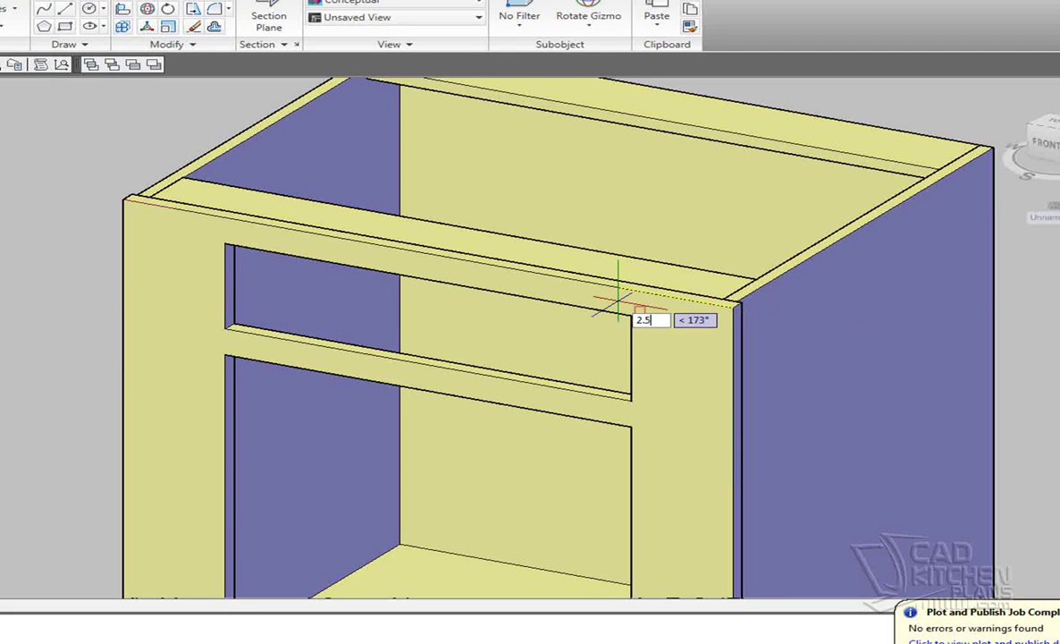
key(Return)
key(Return)
click(698, 308)
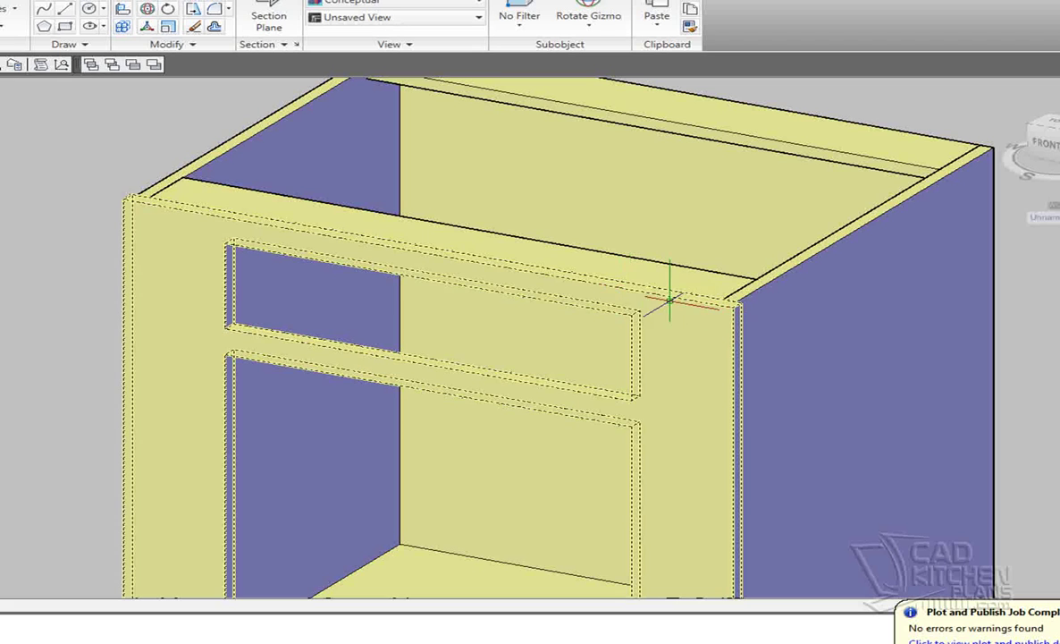
click(1, 180)
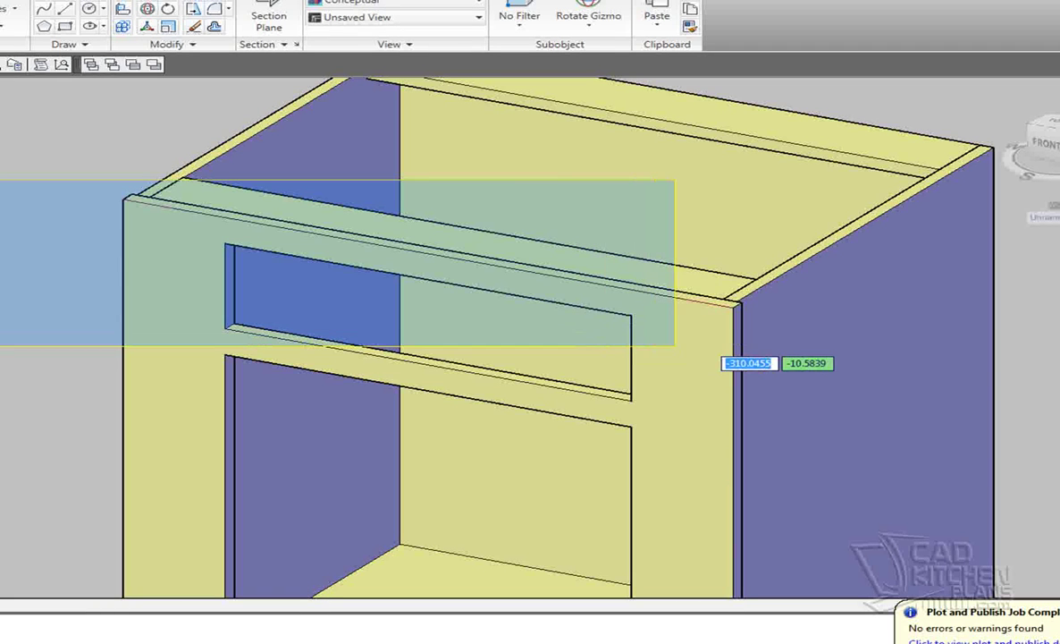
click(795, 341)
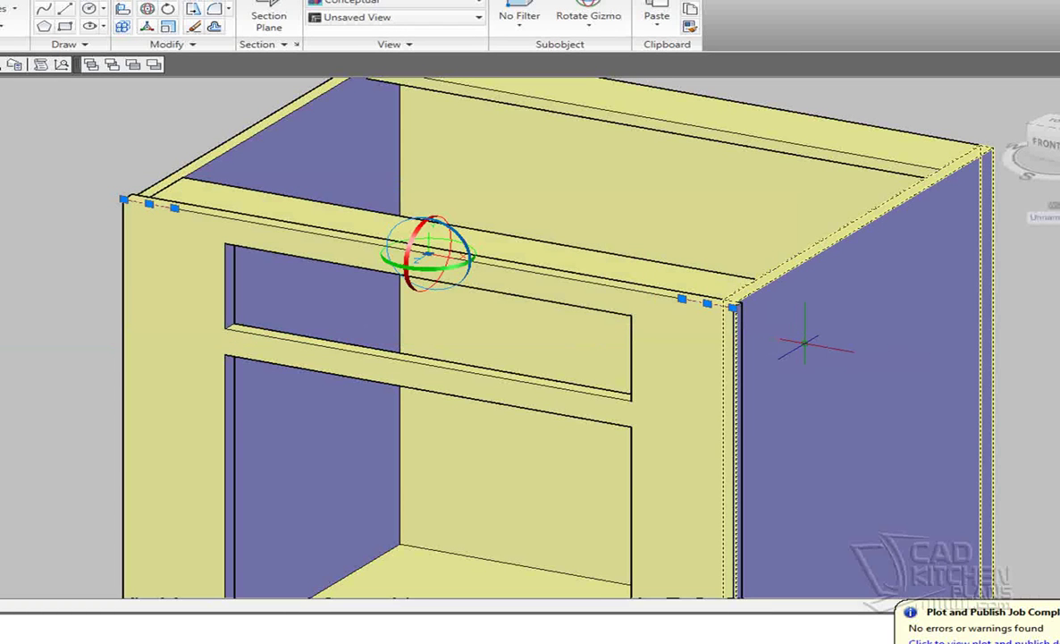
key(Escape)
Copy the half column from its top rear edge's midpoint to the inner end of the guide line on the face frame's right stile.
scroll(802, 338, down, 2)
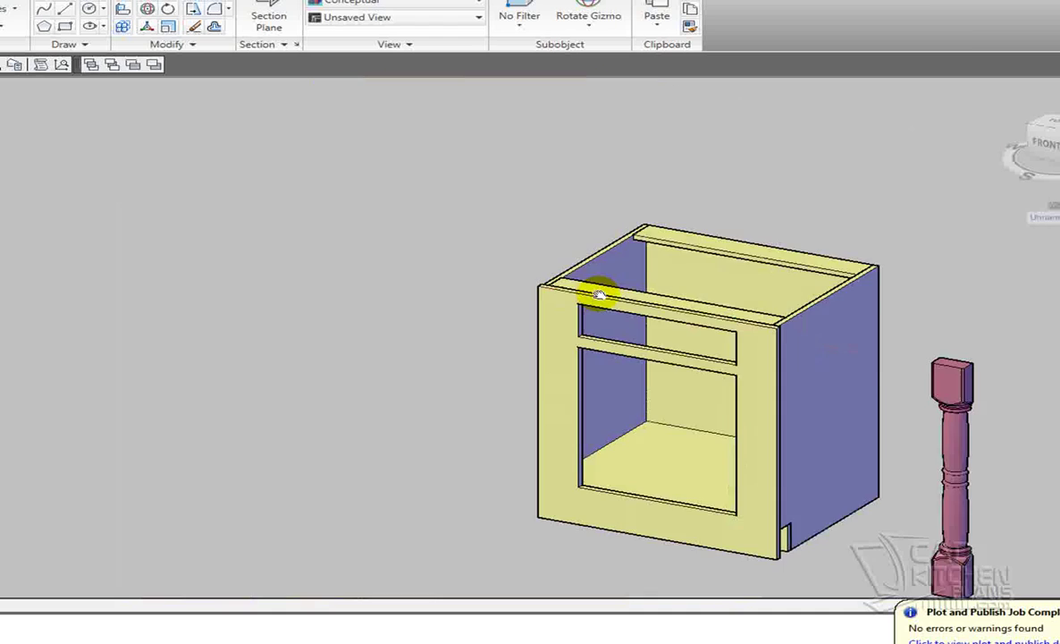
middle_drag(600, 293, 491, 268)
click(810, 319)
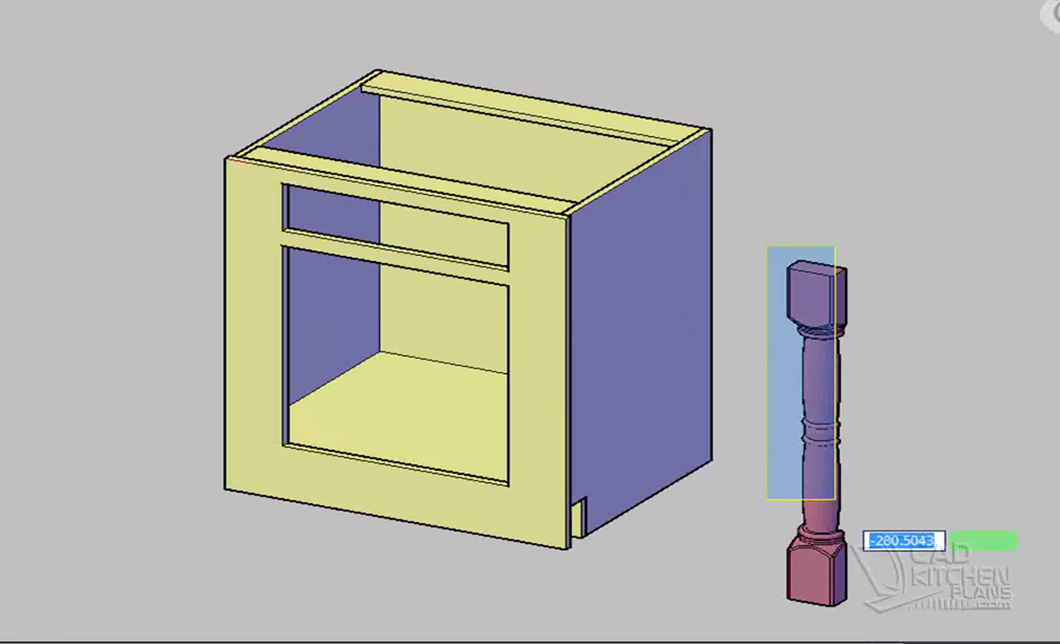
click(924, 631)
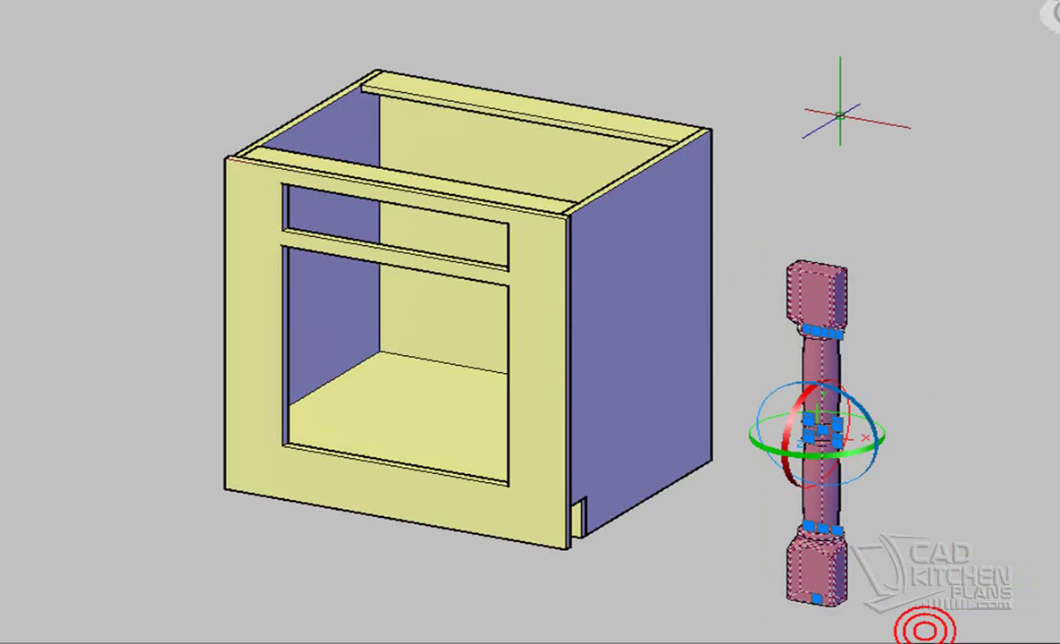
right_click(881, 114)
click(625, 319)
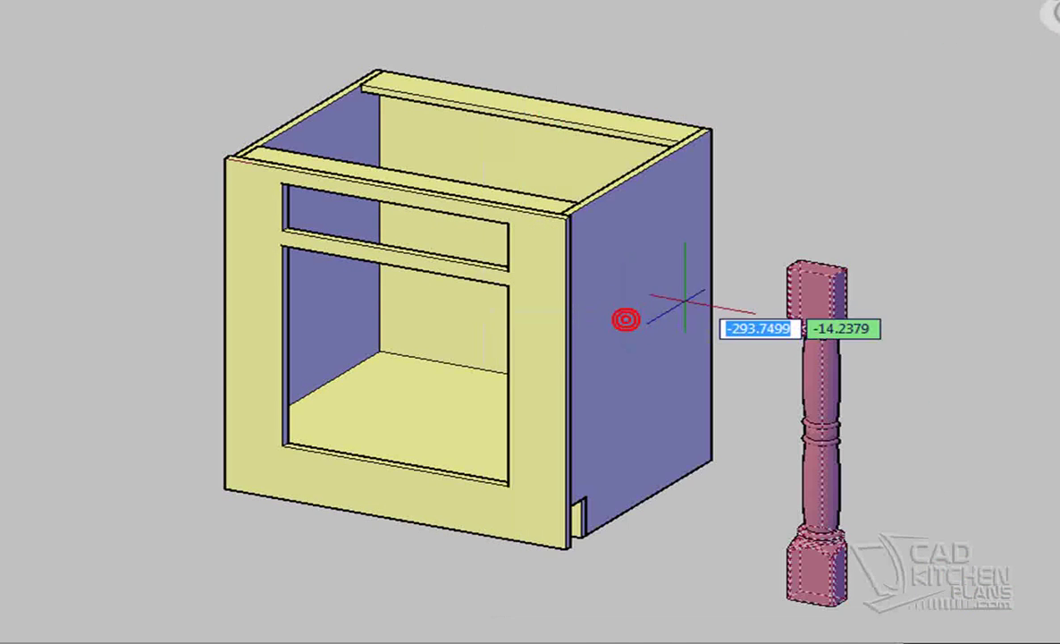
scroll(828, 268, up, 5)
click(826, 259)
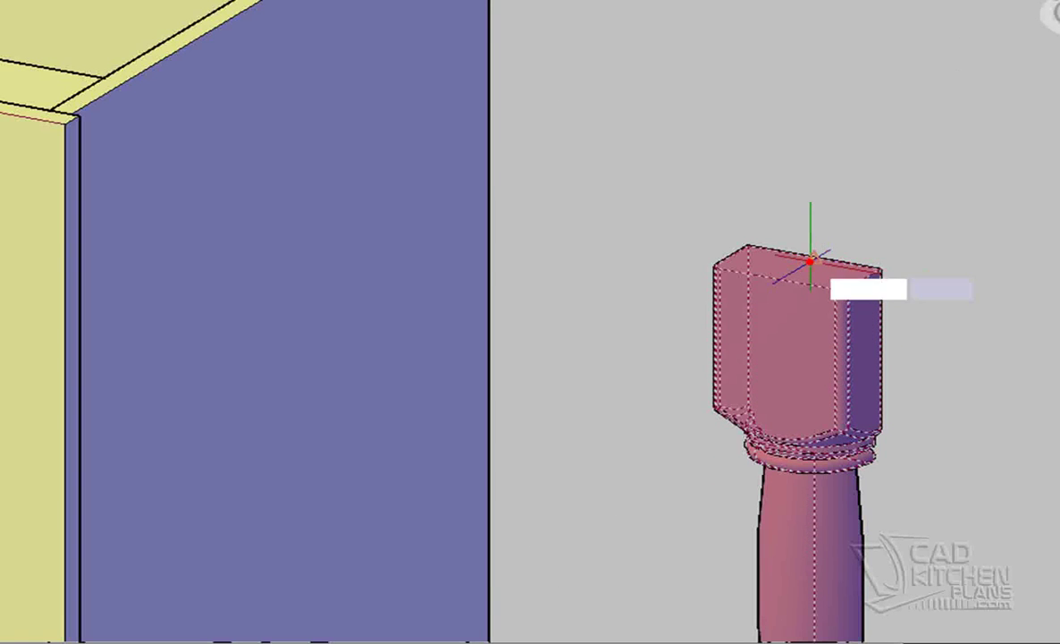
click(812, 257)
scroll(798, 246, down, 5)
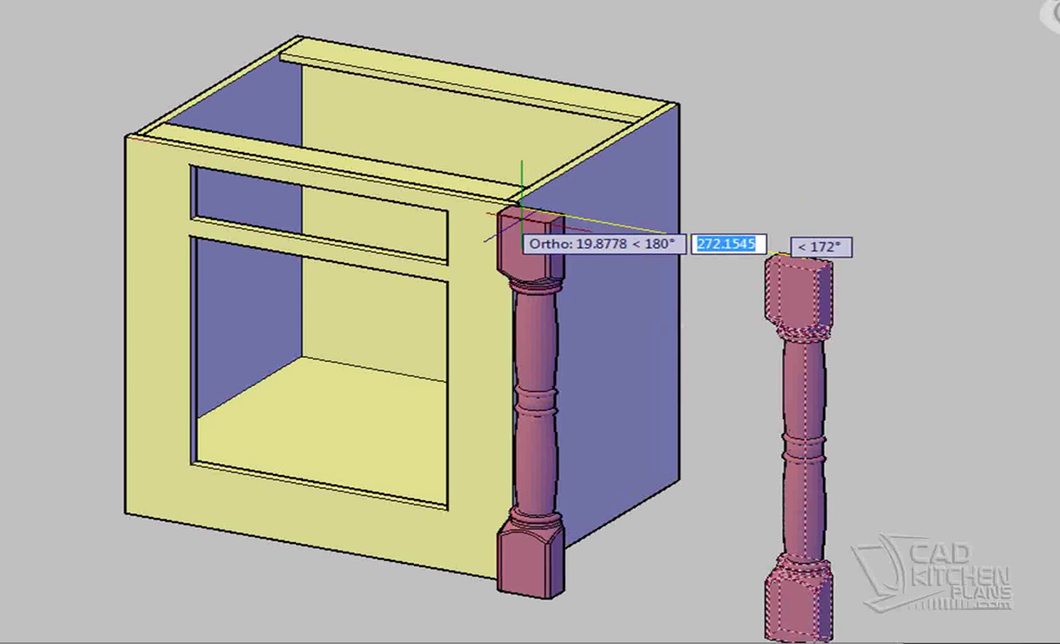
scroll(504, 189, up, 3)
scroll(506, 212, up, 3)
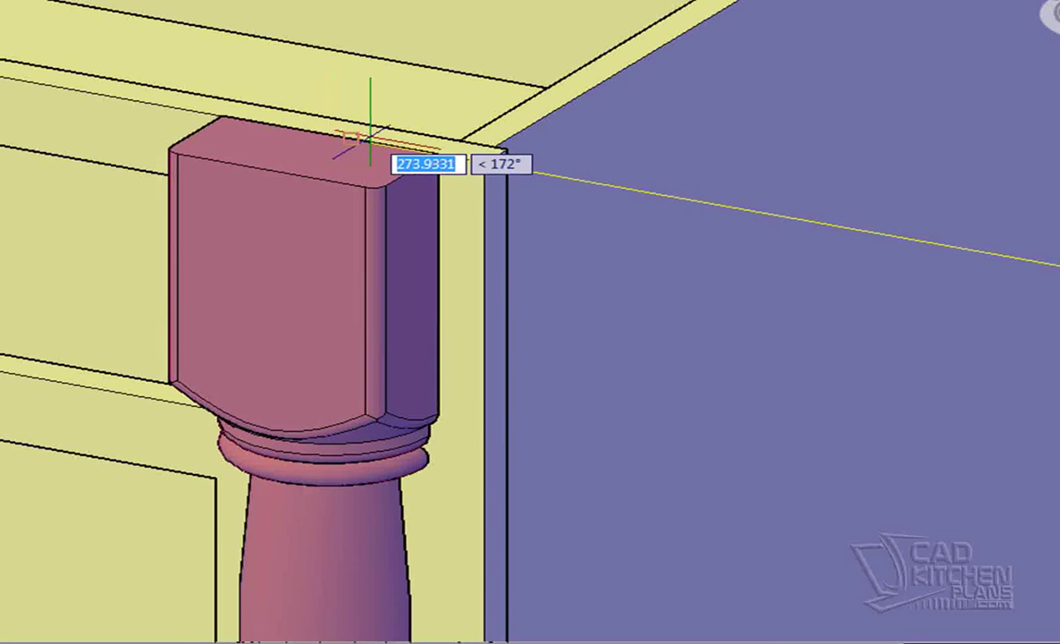
click(369, 142)
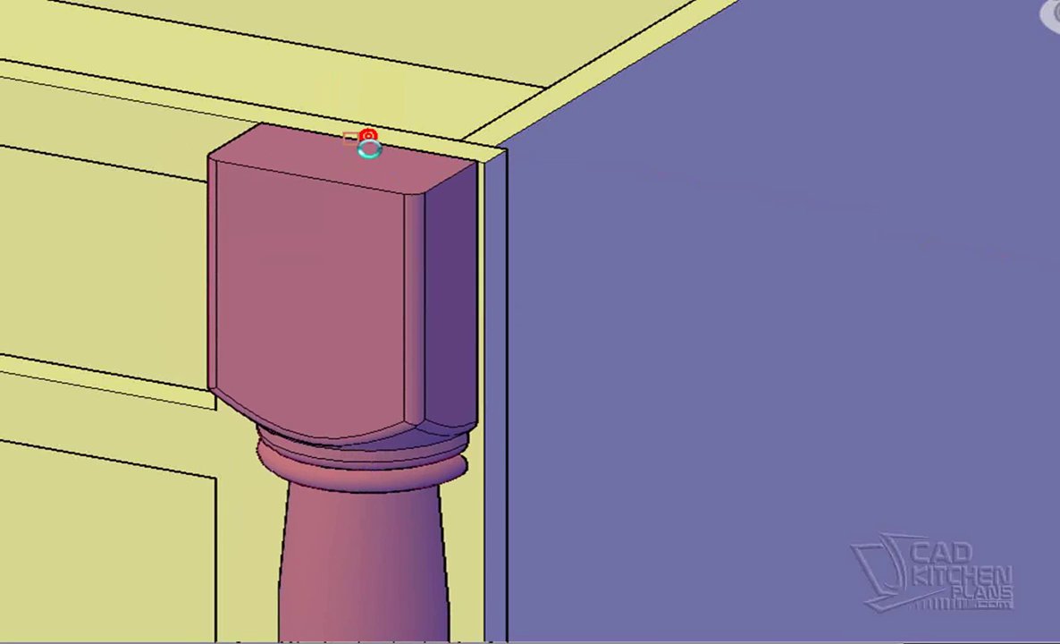
click(323, 204)
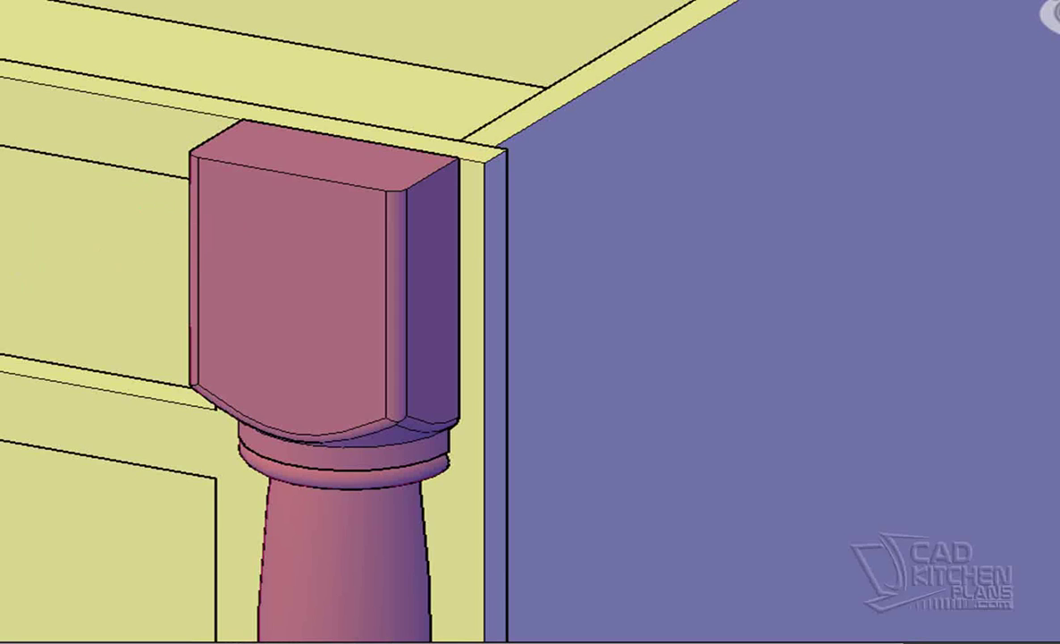
Copy the loose half column from its top rear edge's midpoint to the inner end of the guide line on the left stile.
scroll(177, 217, down, 3)
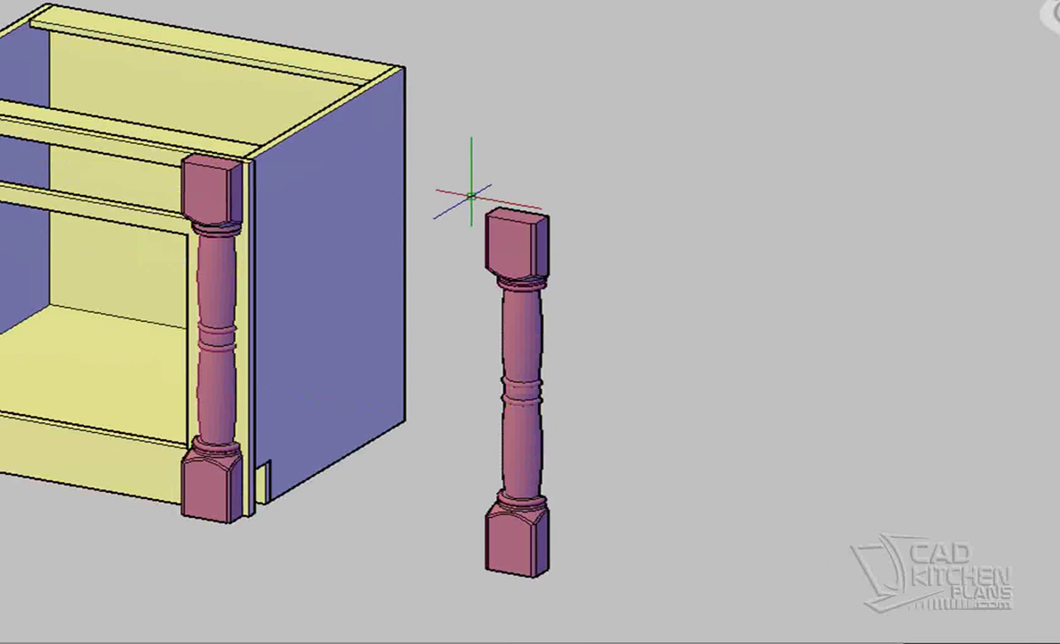
click(470, 197)
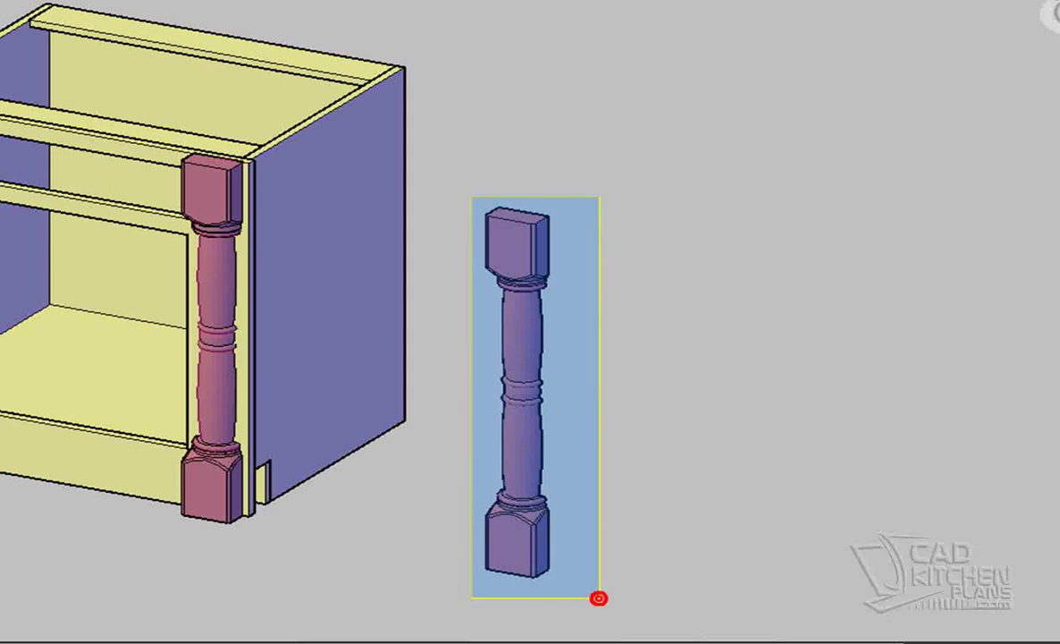
click(597, 594)
right_click(608, 466)
click(646, 172)
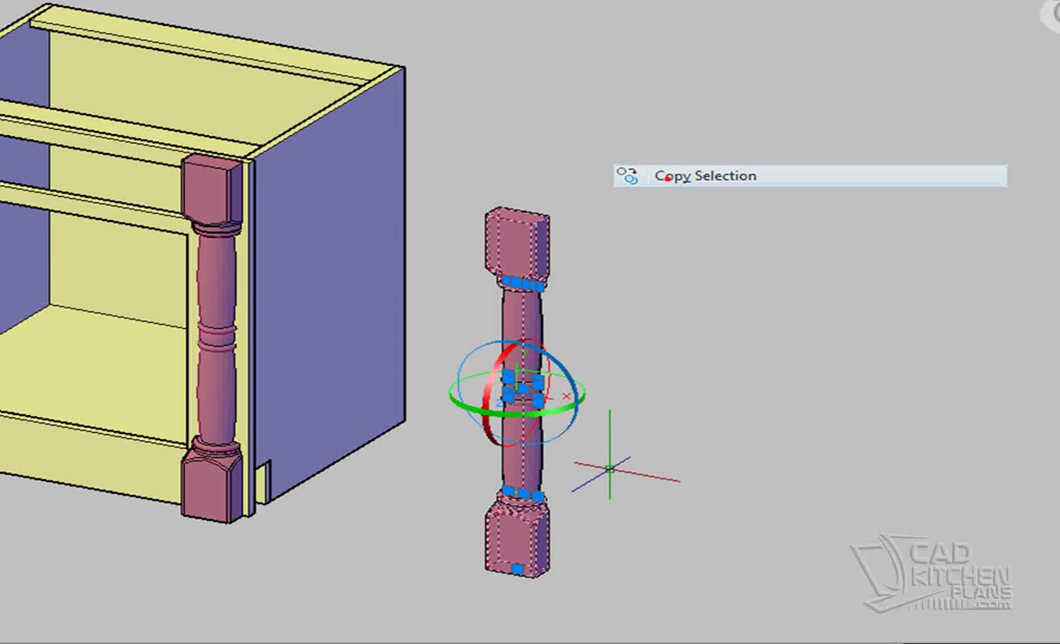
click(504, 211)
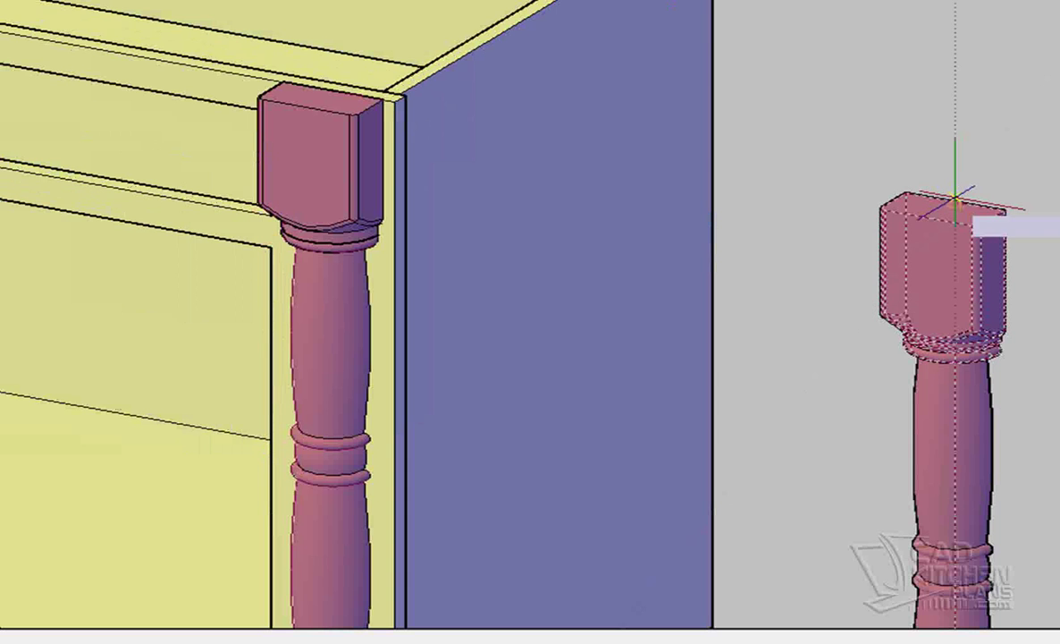
click(951, 200)
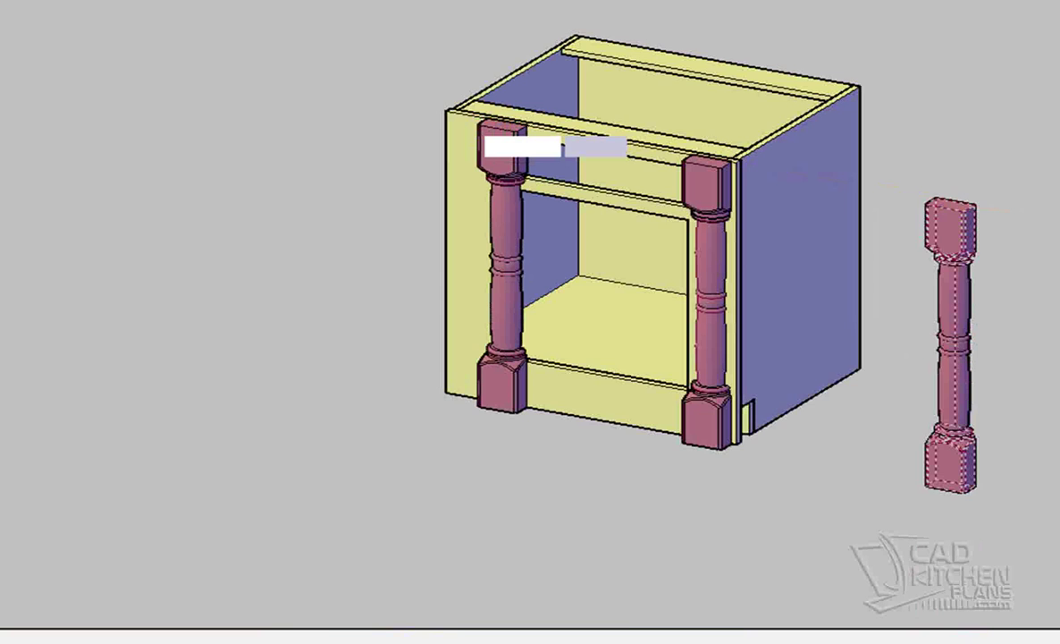
scroll(432, 107, up, 4)
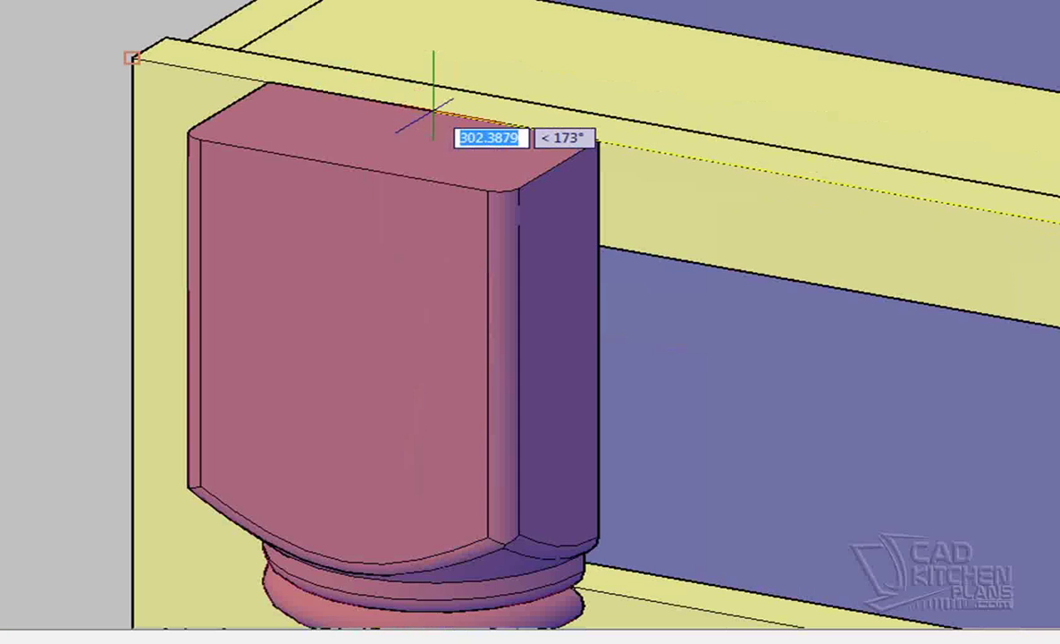
shift+right_click(432, 107)
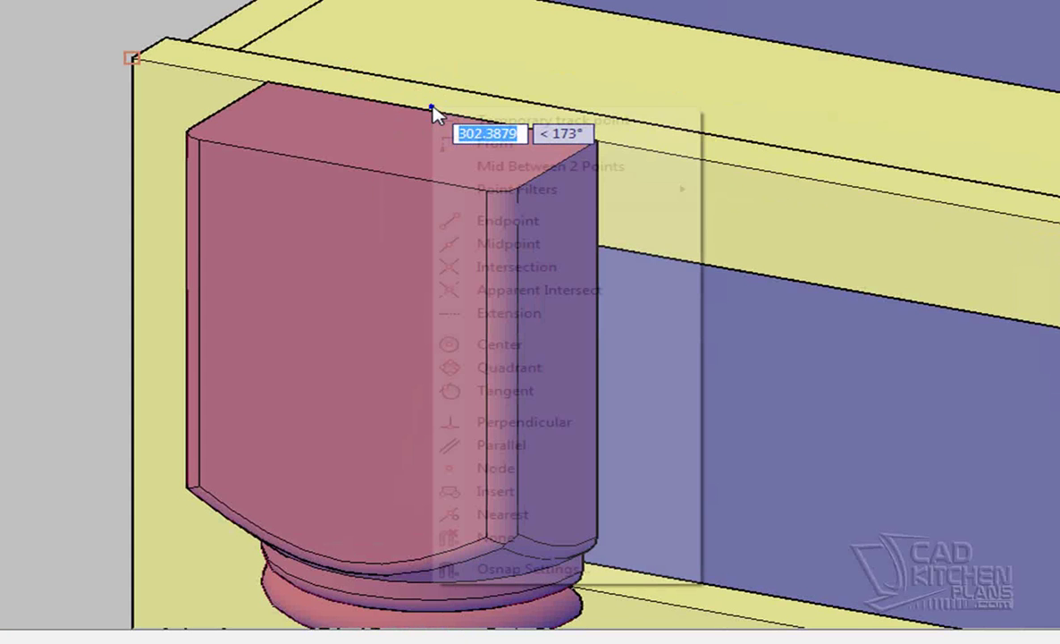
click(450, 218)
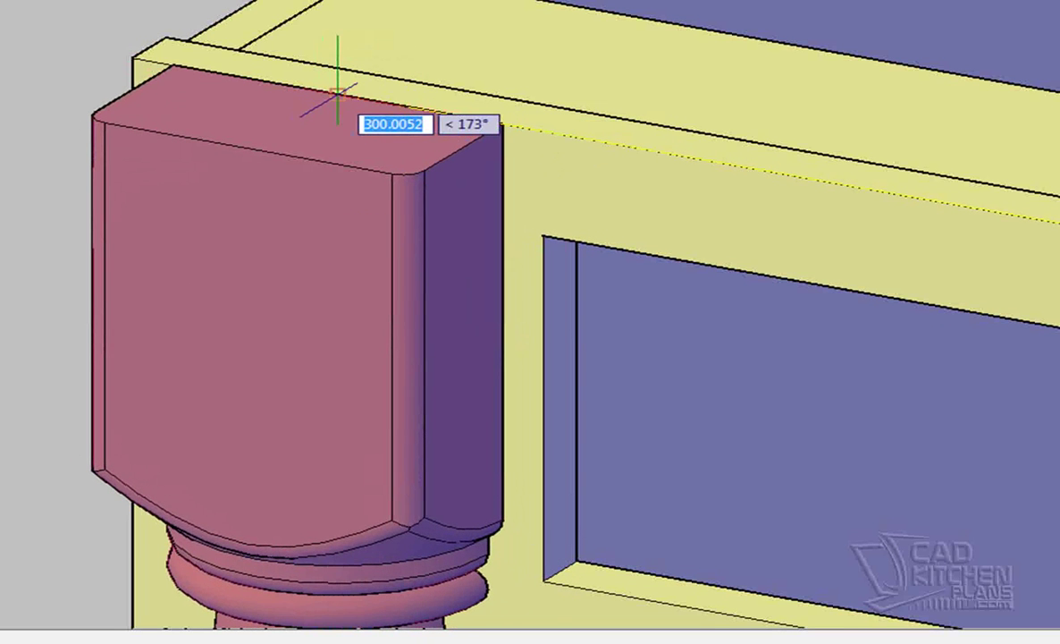
click(343, 107)
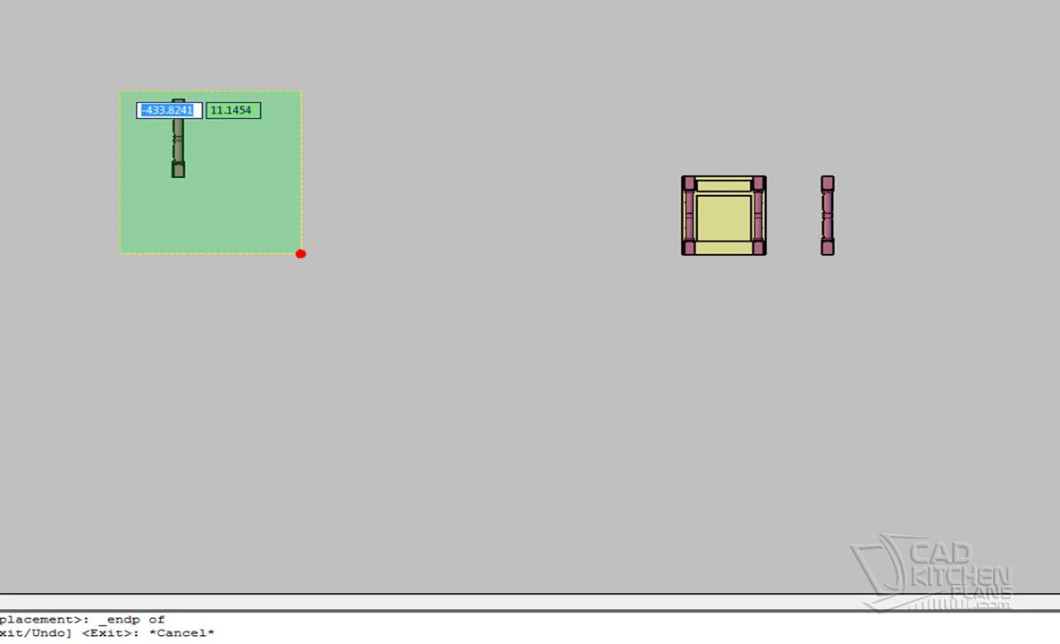
Delete the stray half column far from the cabinet and the spare half column standing beside it.
click(117, 79)
key(Delete)
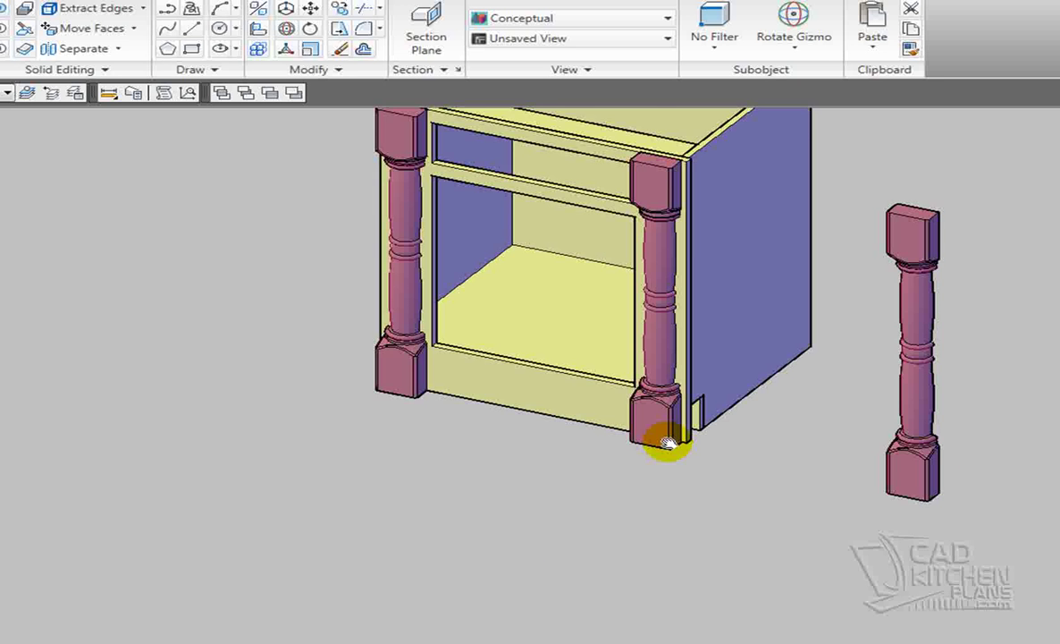
middle_drag(669, 443, 690, 519)
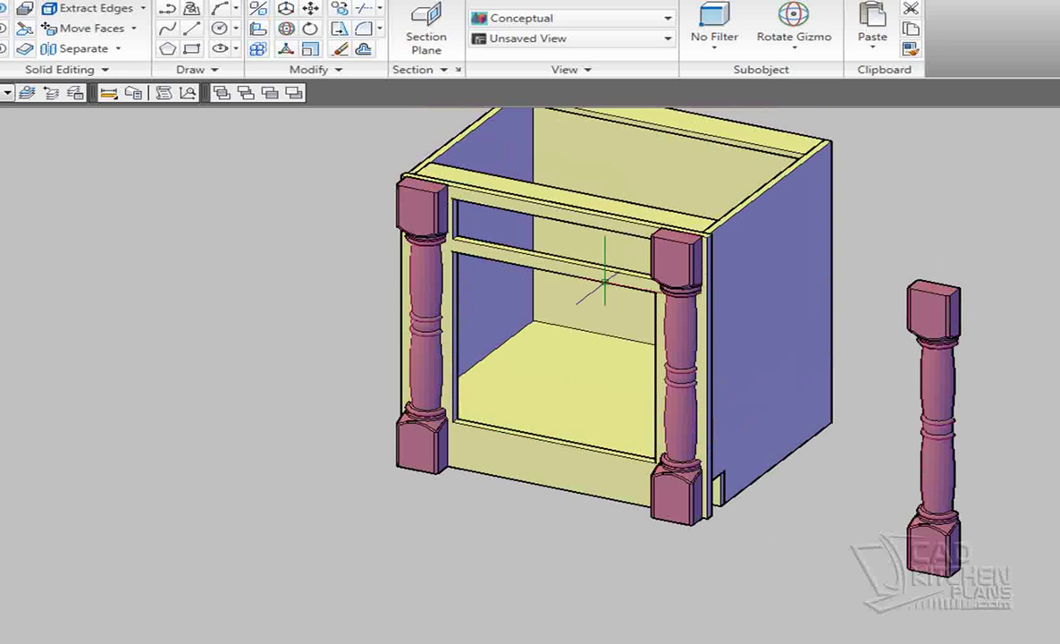
click(1003, 623)
click(857, 257)
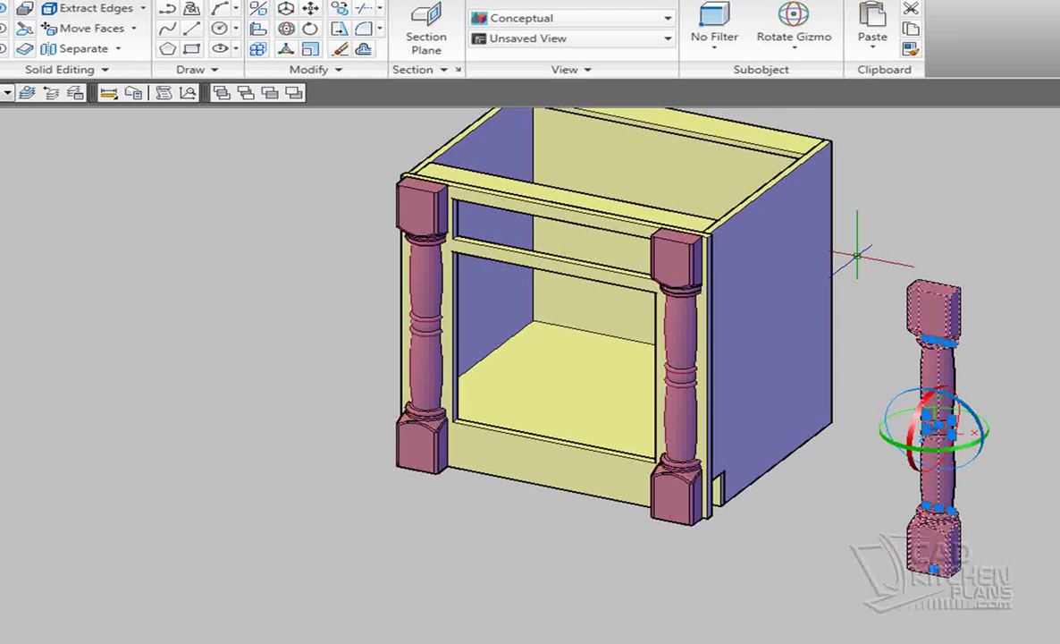
key(Delete)
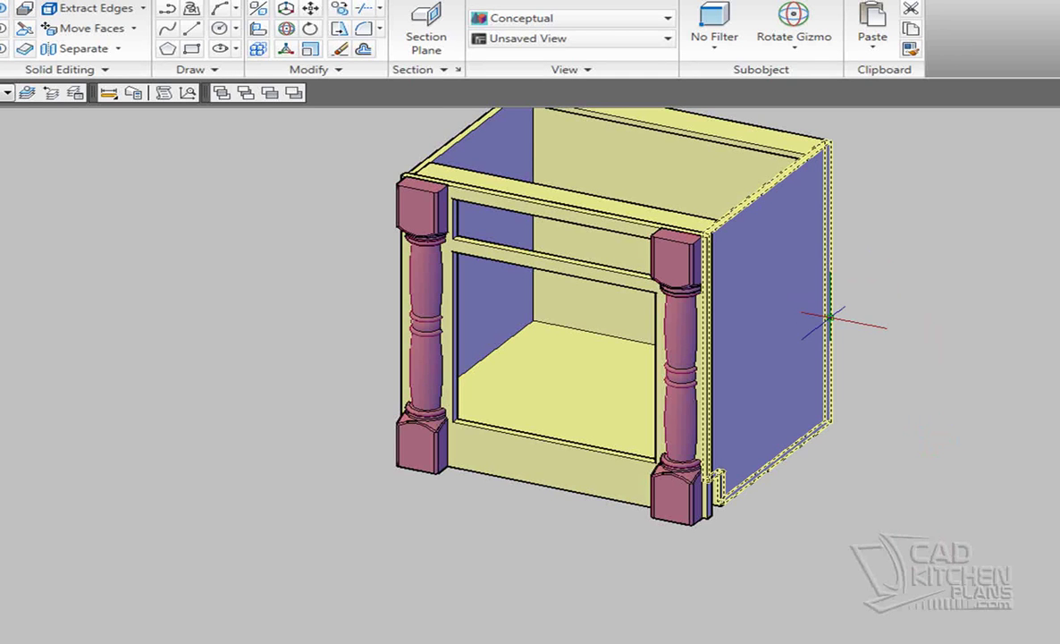
Set the cabinet drawing to the front view, then copy the scroll profile outline from its own drawing and close that drawing.
middle_drag(829, 317, 790, 364)
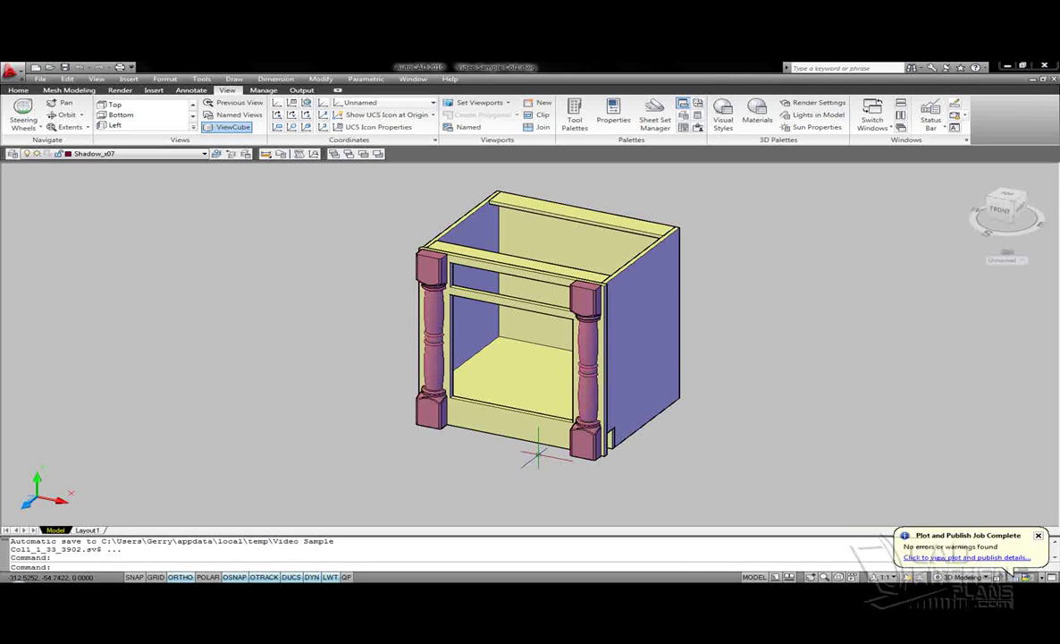
click(996, 210)
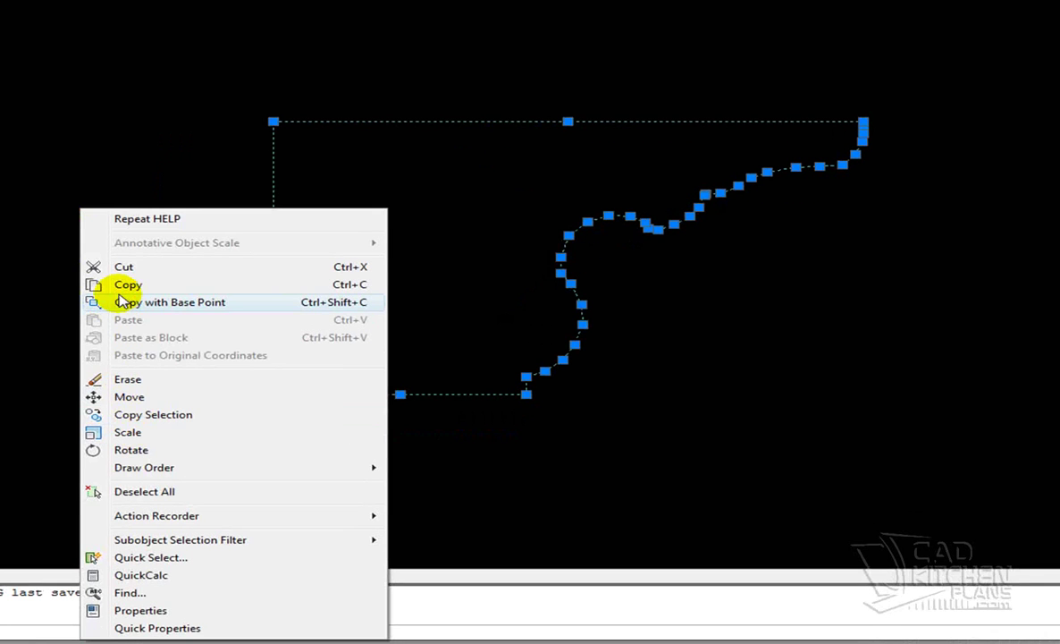
click(119, 284)
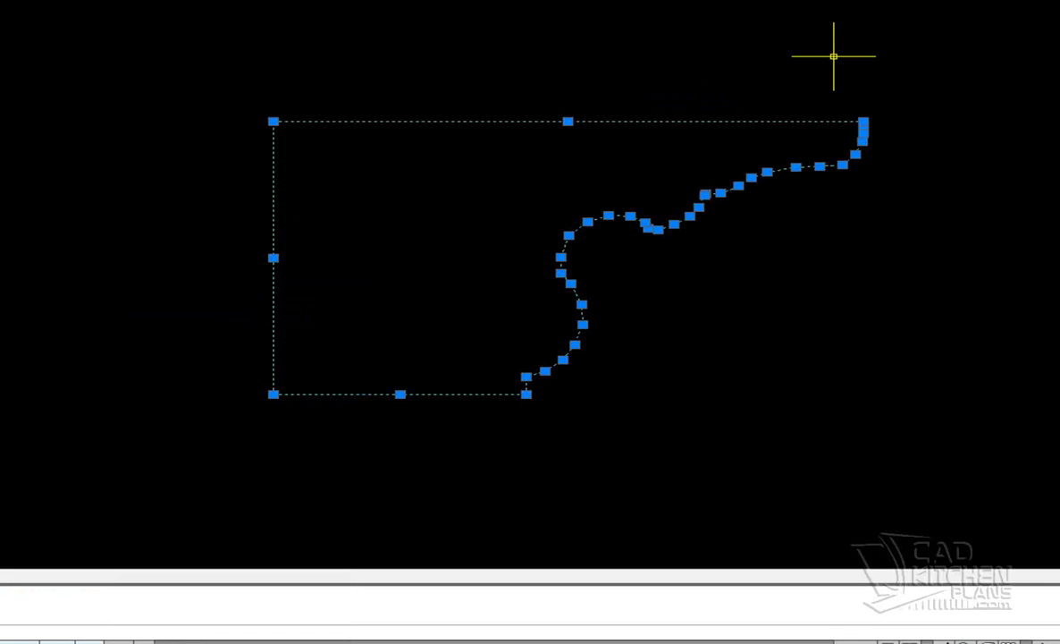
key(ctrl+F4)
click(587, 296)
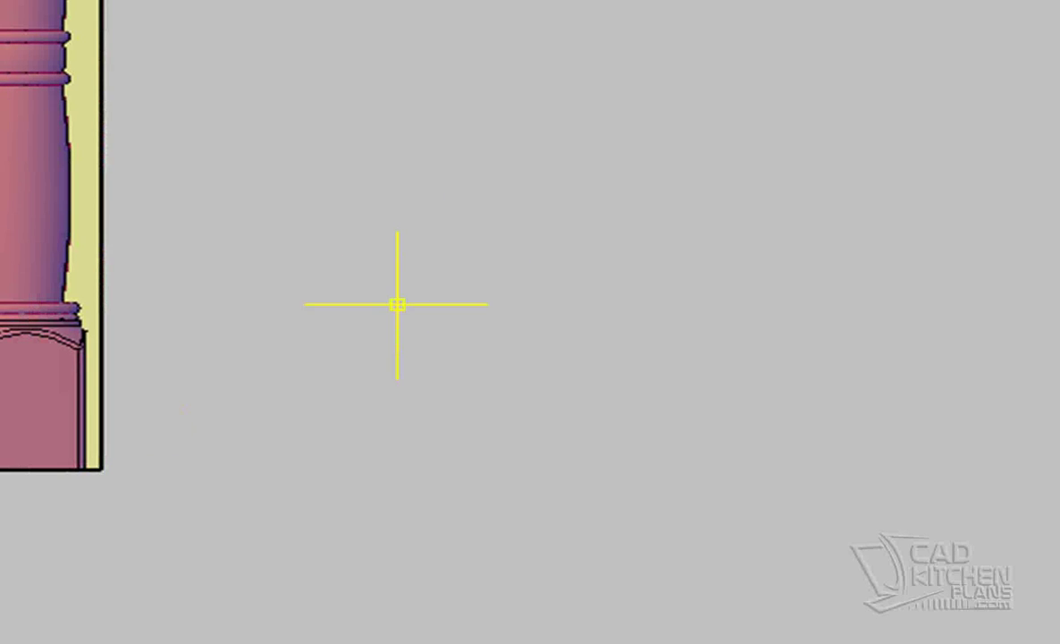
Paste the scroll profile to the right of the cabinet's lower corner and select the whole outline.
key(ctrl+v)
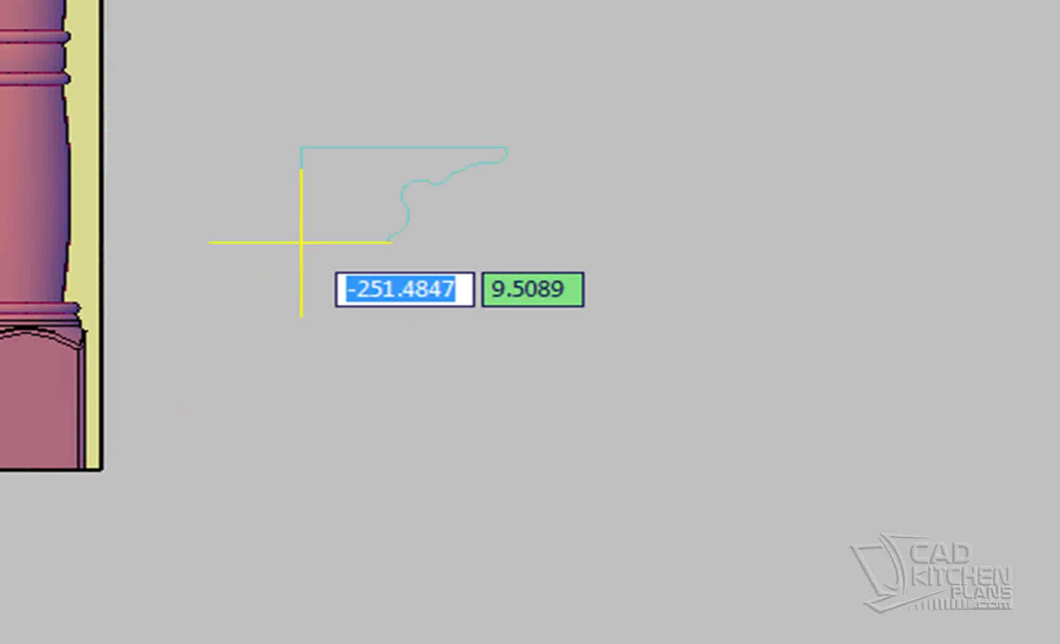
click(374, 320)
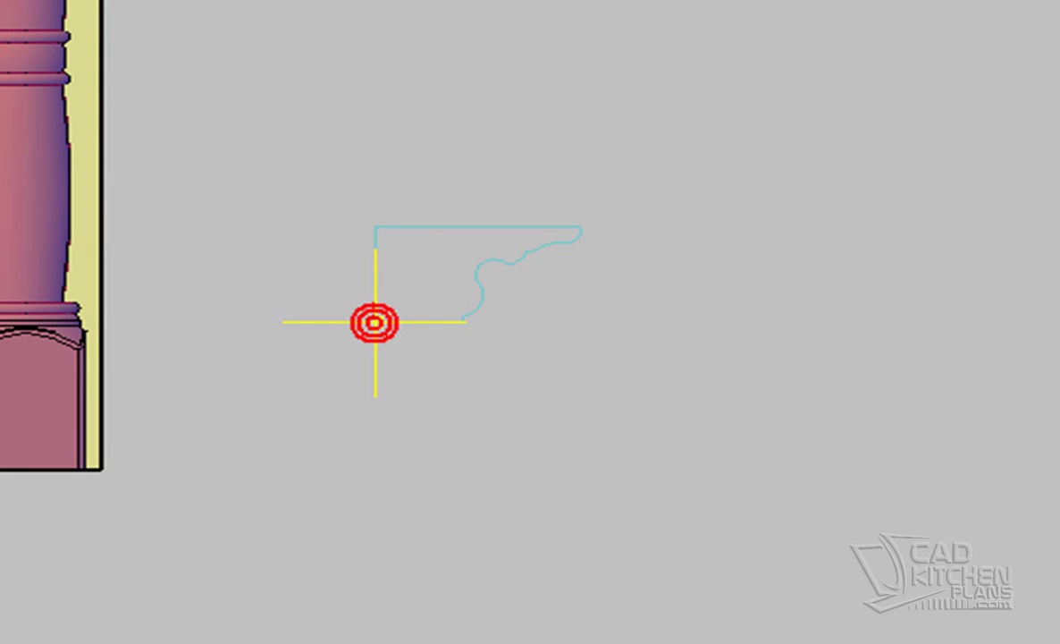
click(683, 385)
click(289, 82)
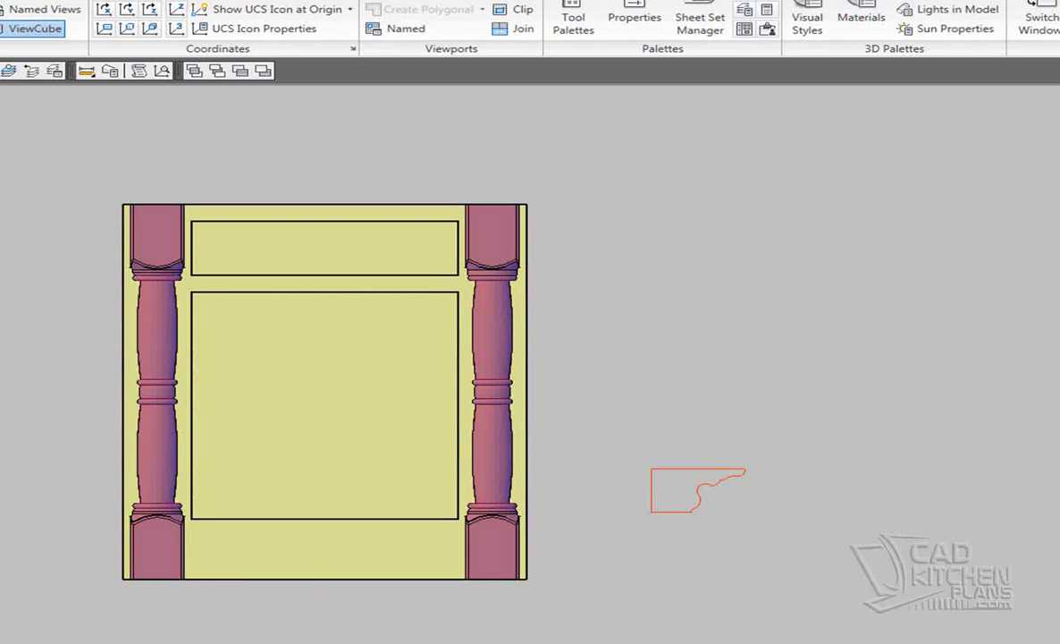
Delete the straight edges of the pasted profile, keeping only its scroll curve.
scroll(731, 502, up, 5)
middle_drag(706, 476, 639, 398)
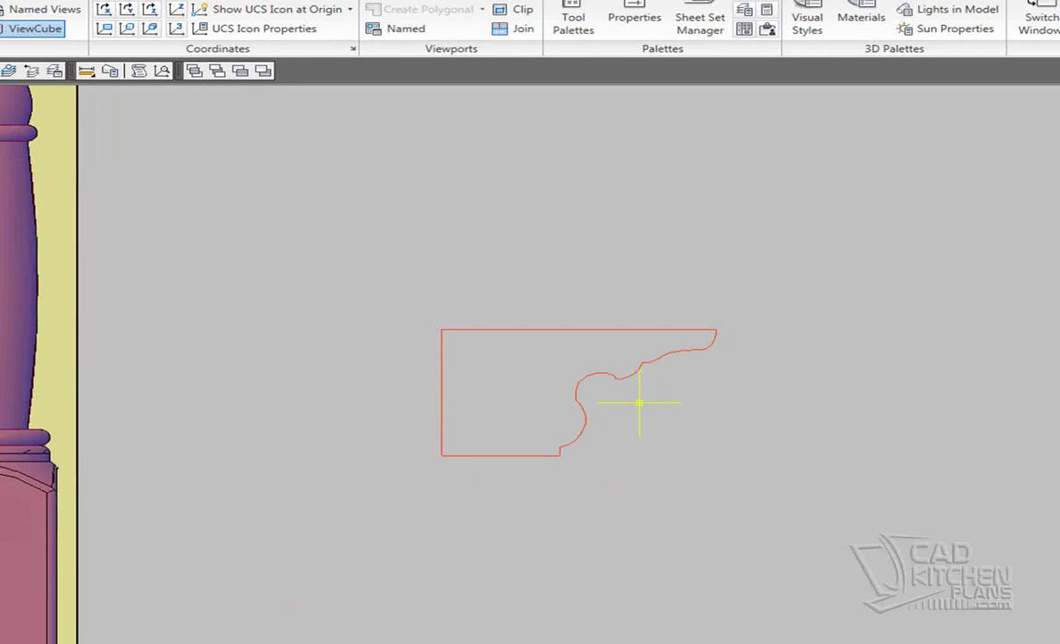
scroll(639, 398, down, 2)
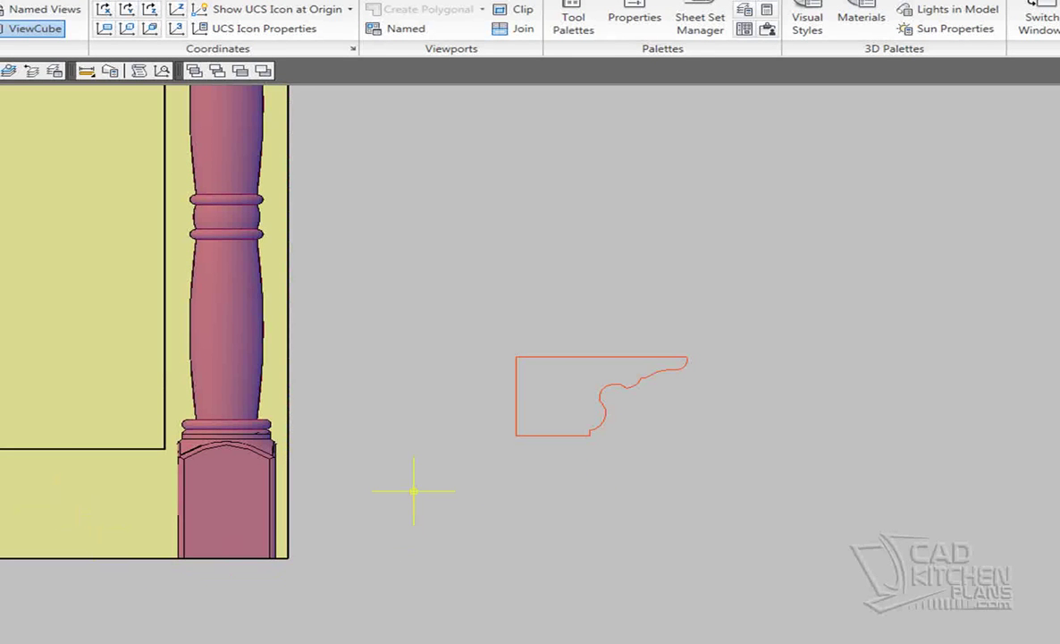
click(535, 445)
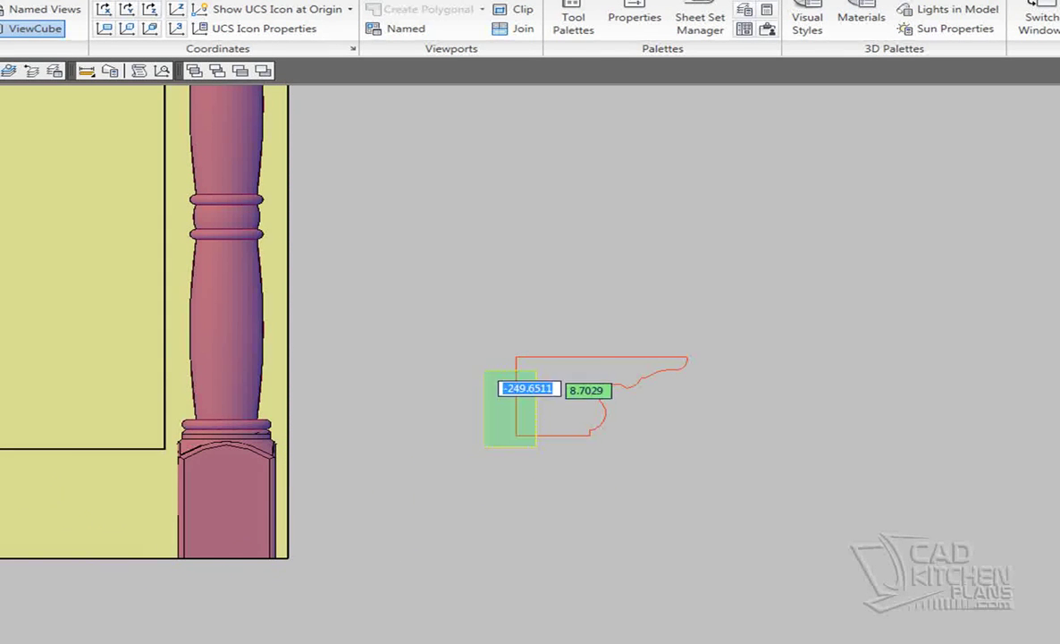
click(468, 347)
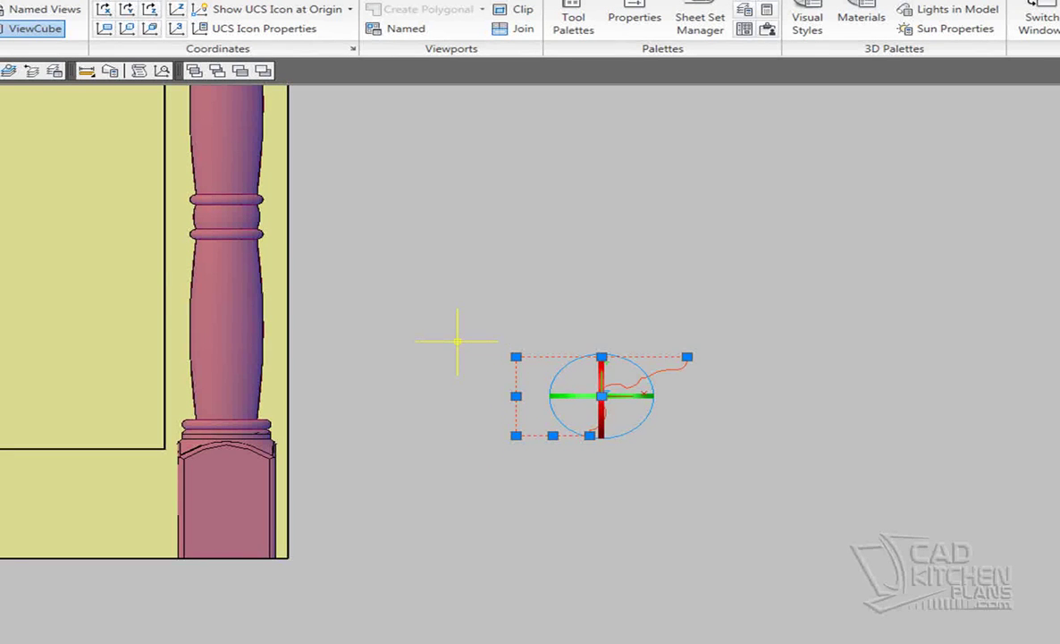
key(Delete)
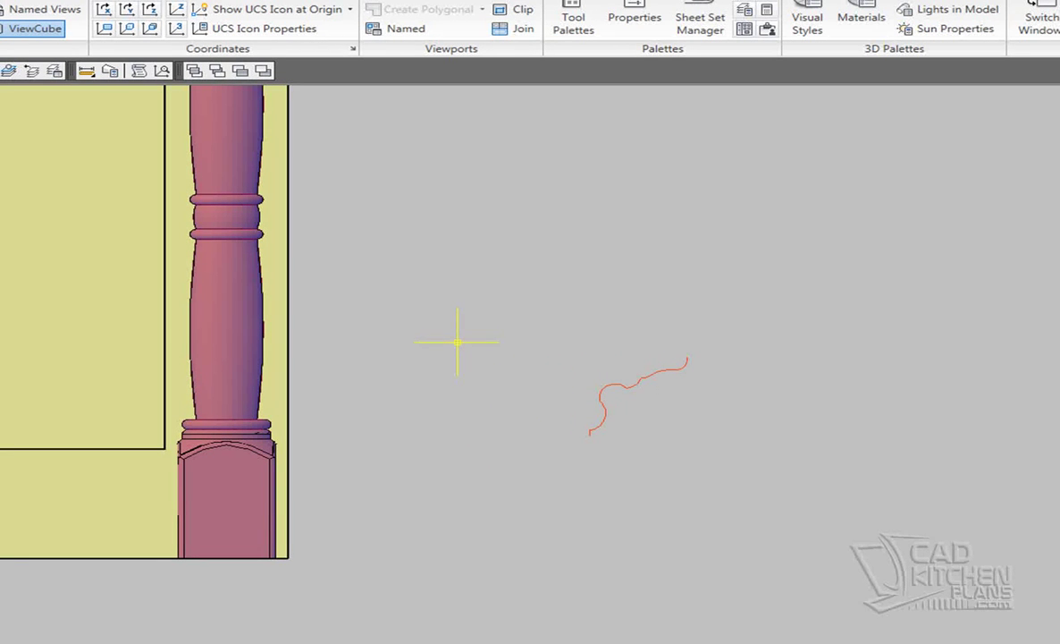
Mirror the scroll curve about a vertical line through its upper end, keeping the original curve.
click(775, 482)
click(477, 287)
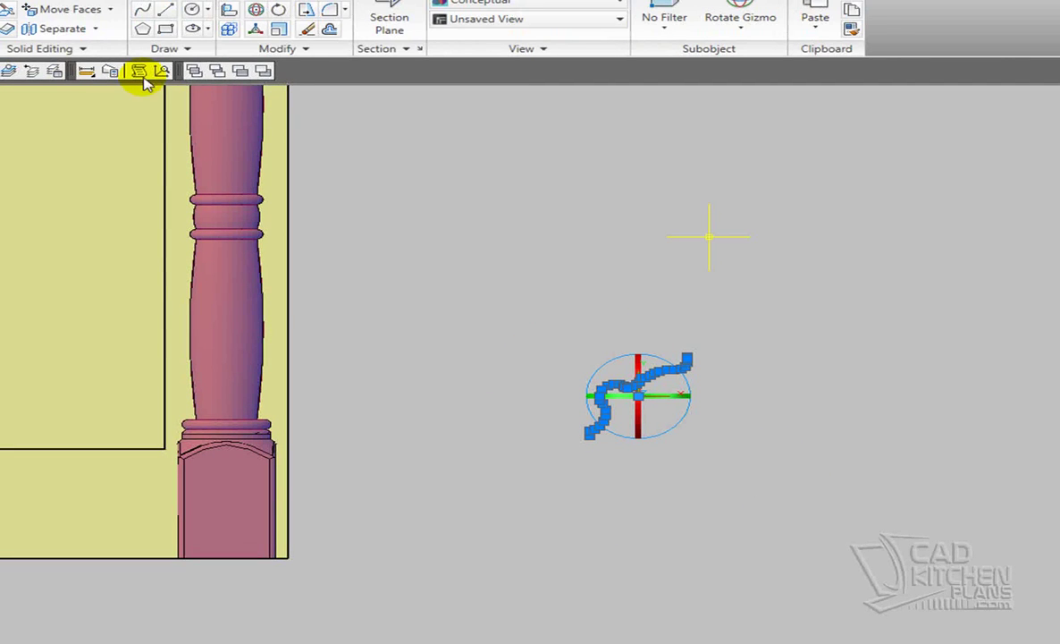
click(301, 50)
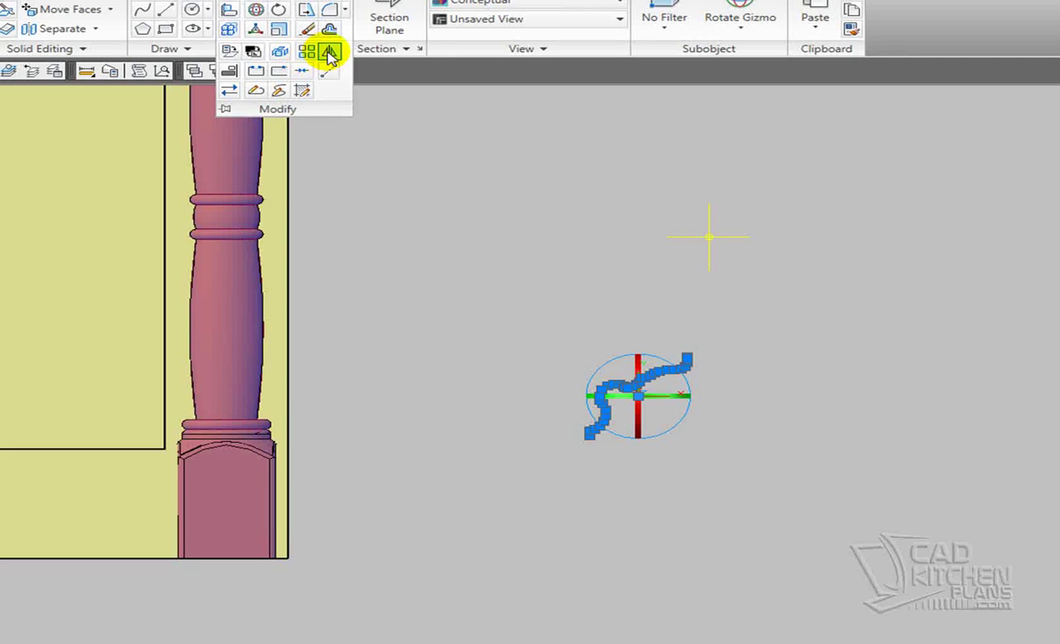
click(329, 51)
scroll(731, 358, up, 3)
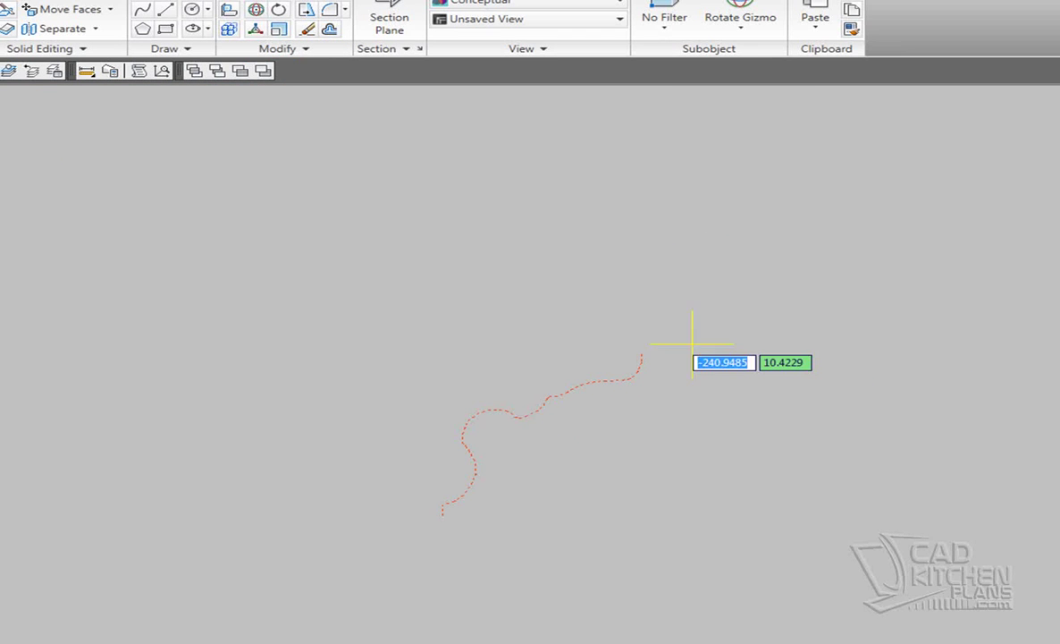
click(639, 353)
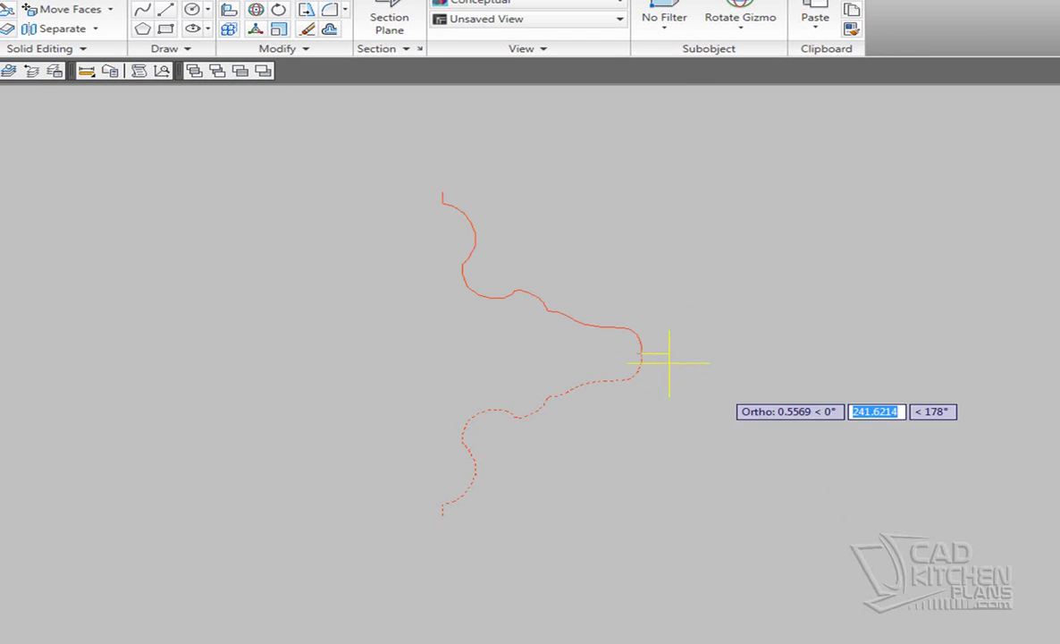
click(580, 500)
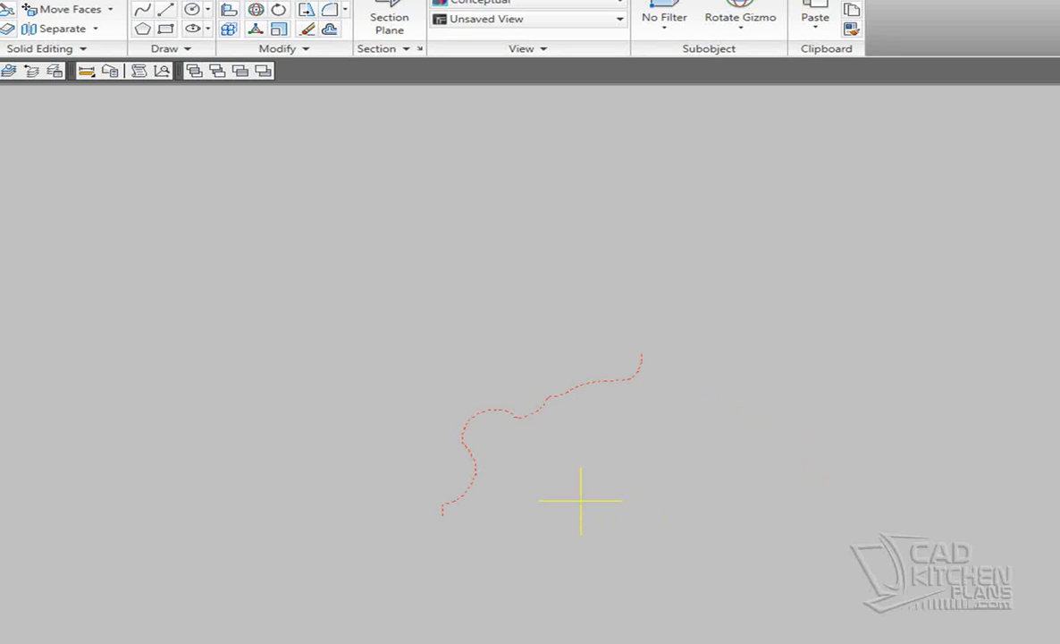
key(Return)
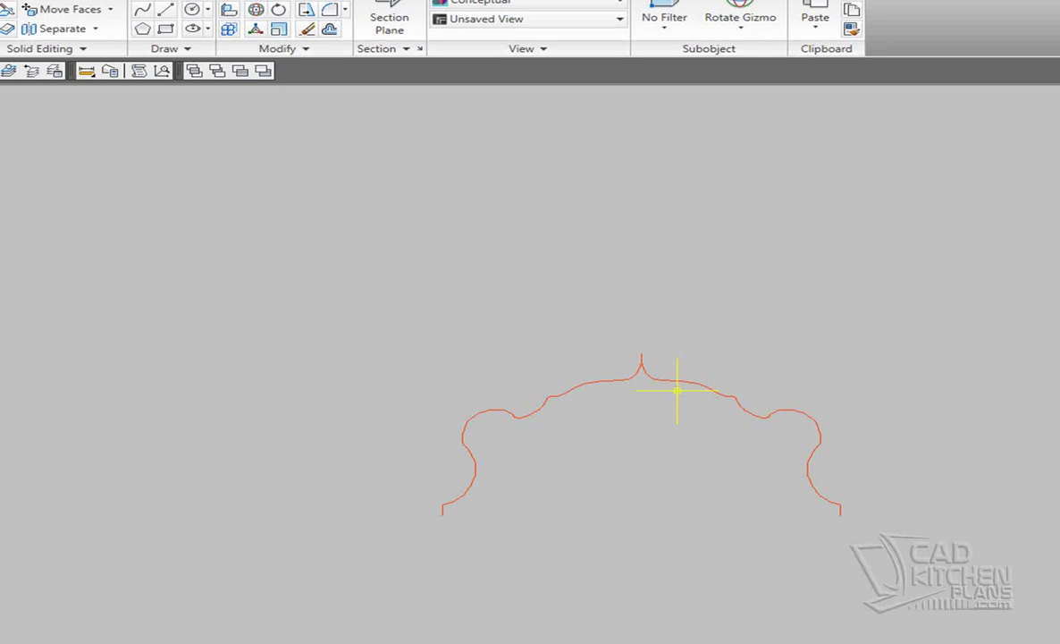
Move the mirrored scroll curve horizontally to the right, leaving a wide gap between the two halves.
scroll(864, 464, down, 2)
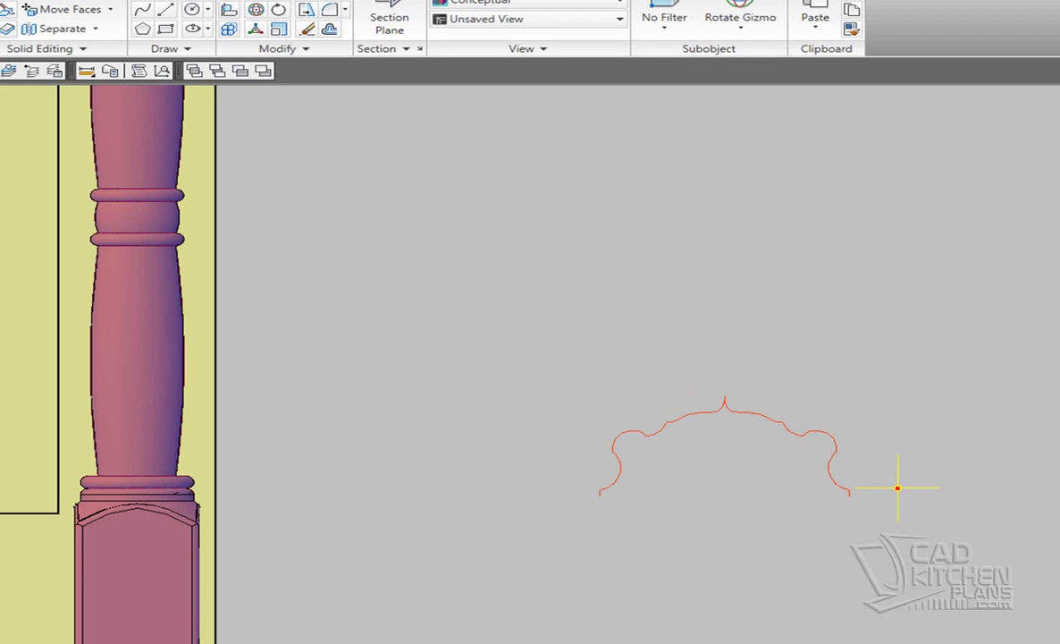
click(897, 488)
click(776, 372)
right_click(767, 336)
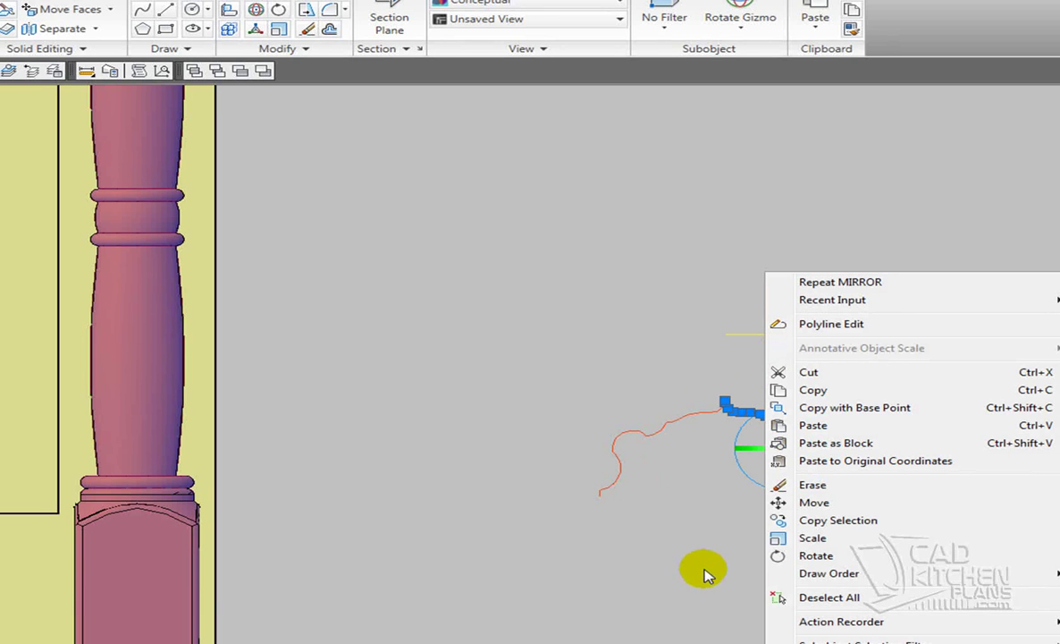
click(809, 503)
click(823, 450)
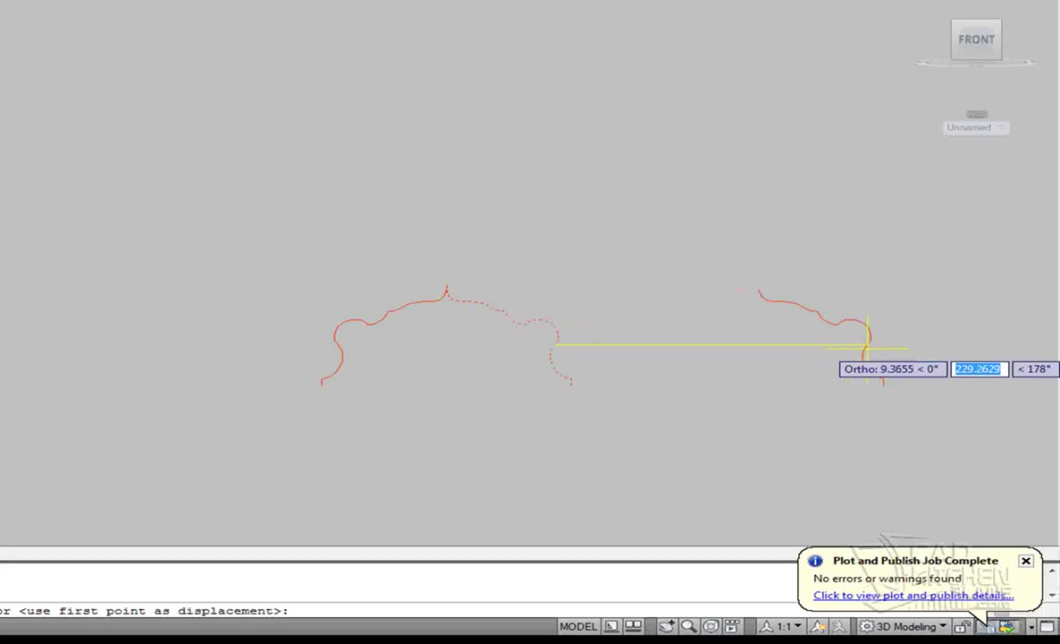
click(899, 351)
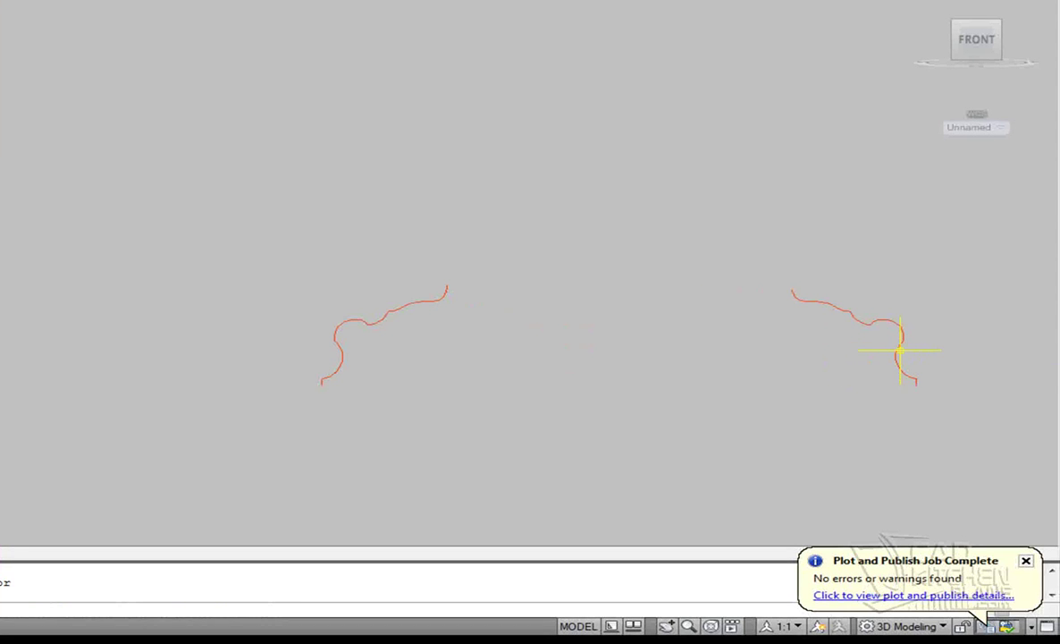
Draw a shallow three-point arc from the left scroll curve's upper end, passing through the right scroll curve's upper end.
scroll(746, 353, down, 2)
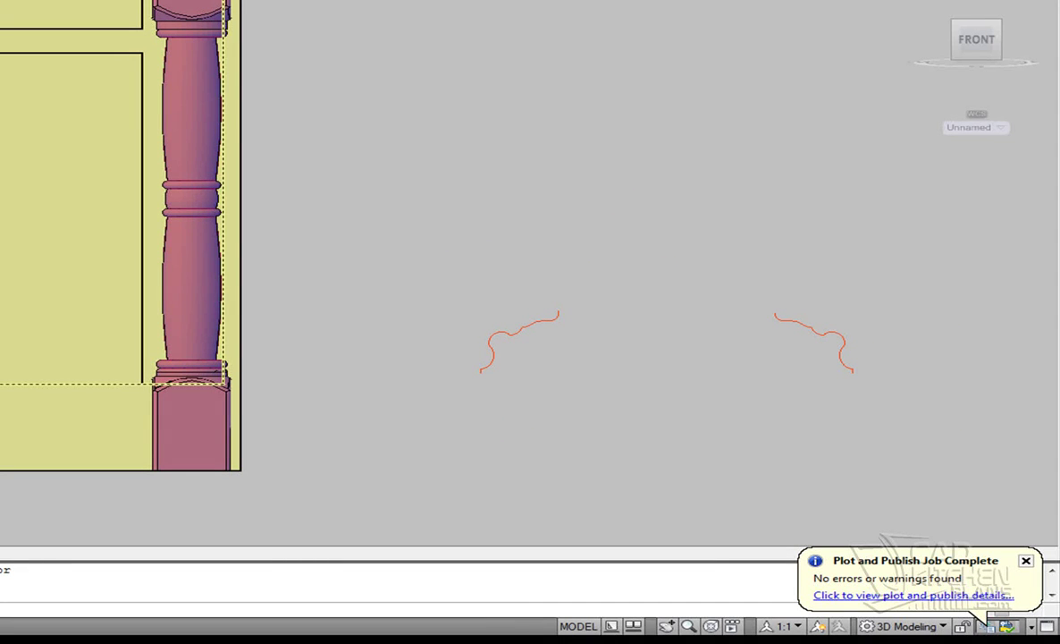
click(559, 311)
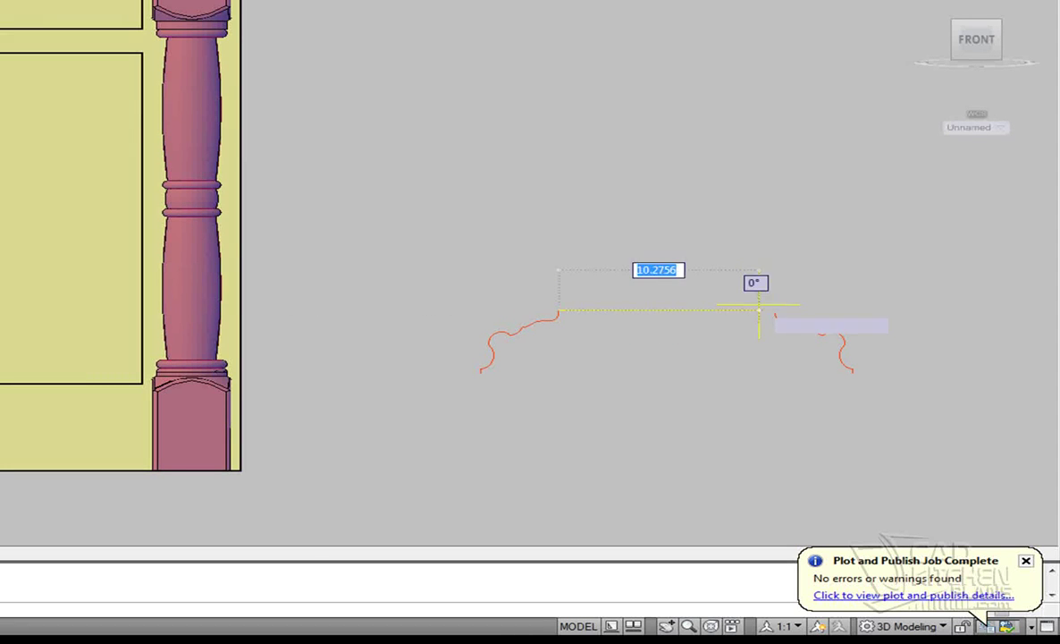
click(774, 310)
click(774, 310)
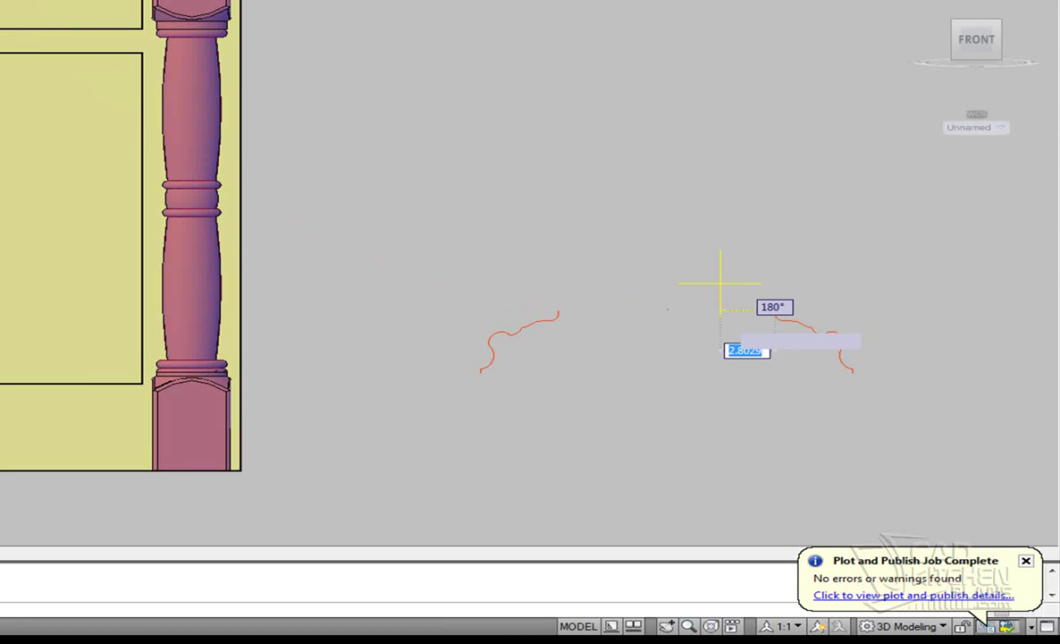
click(873, 313)
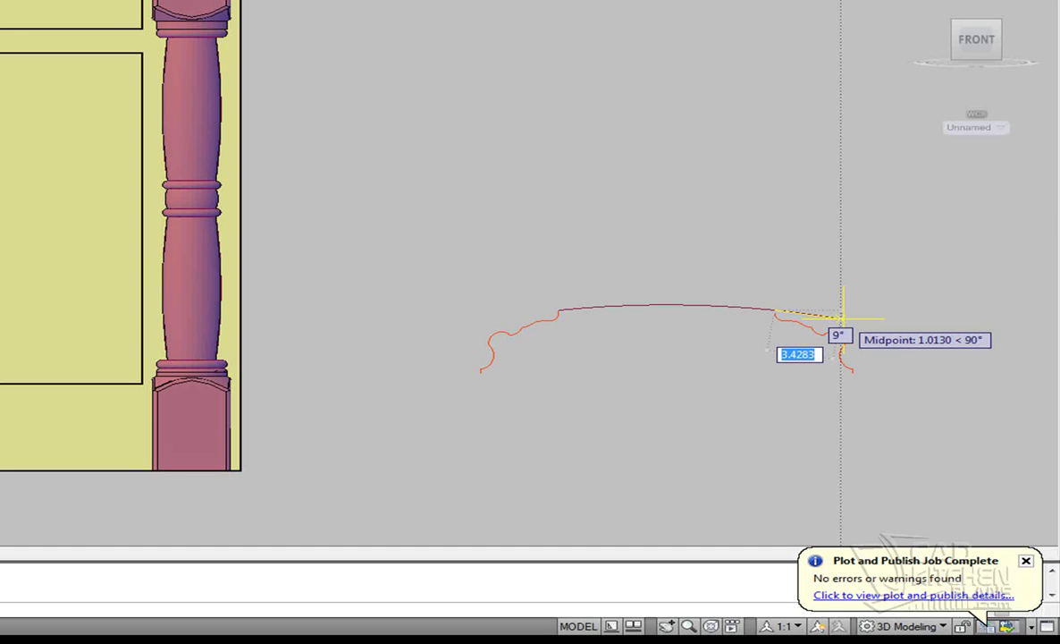
click(841, 317)
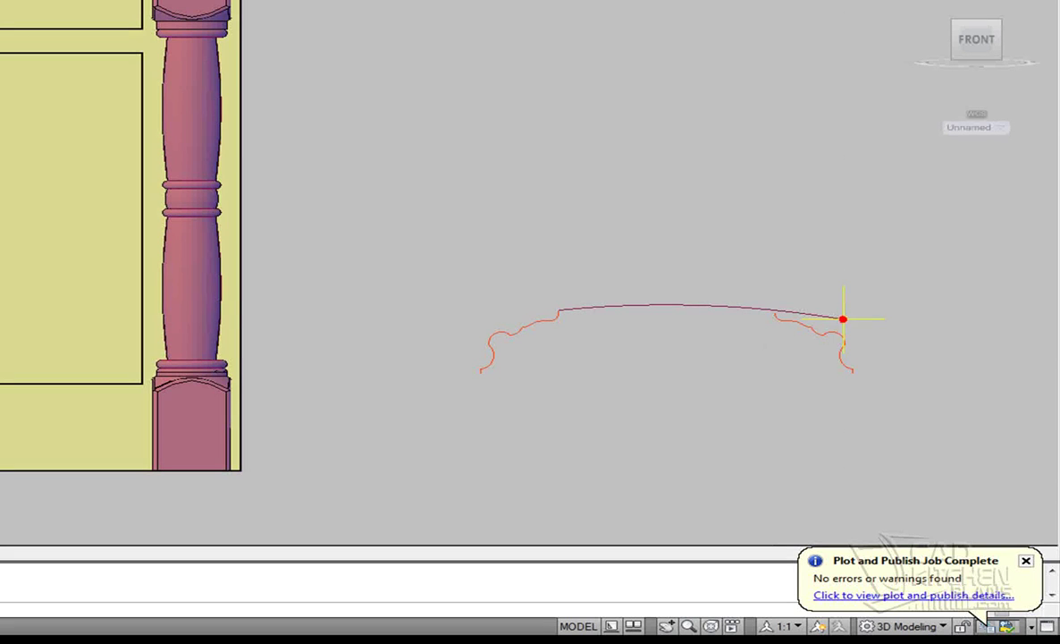
Stretch the arc's overshooting right end back onto the upper end of the right scroll curve.
scroll(743, 306, up, 5)
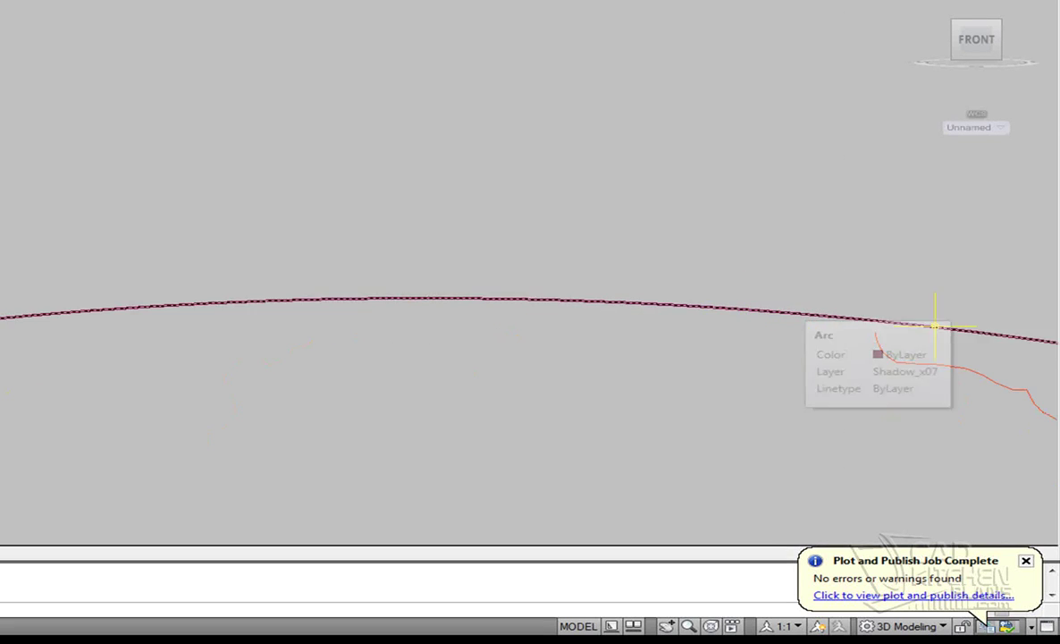
middle_drag(752, 283, 490, 183)
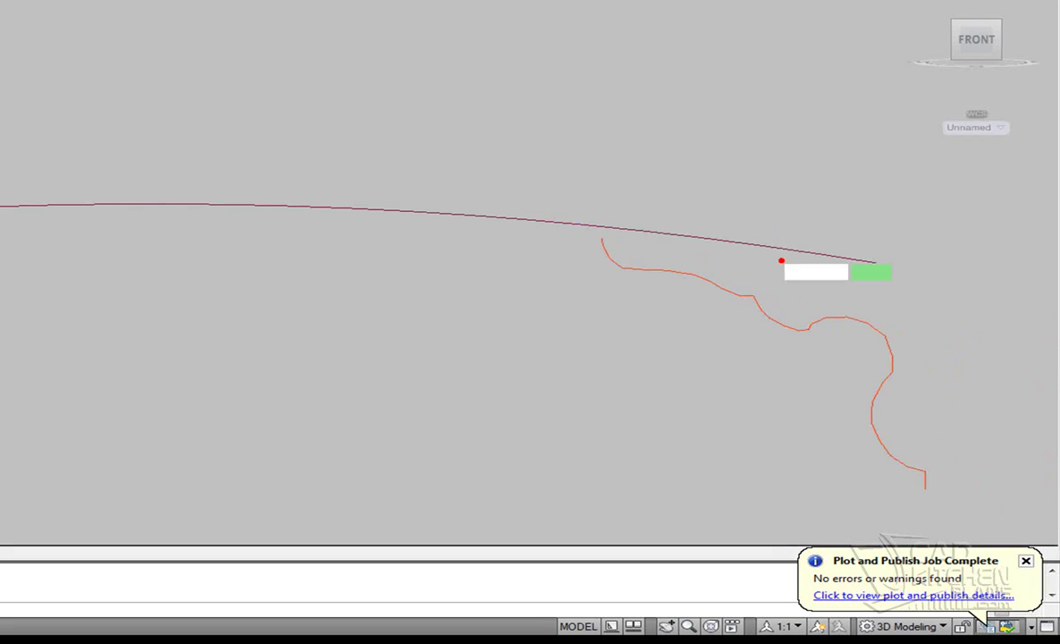
click(749, 238)
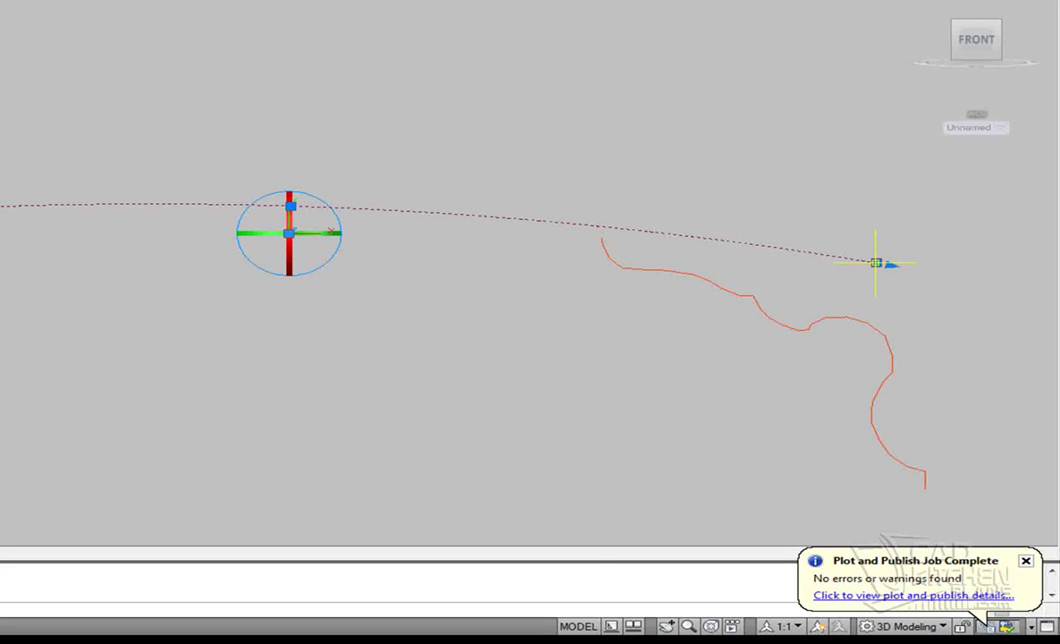
click(876, 263)
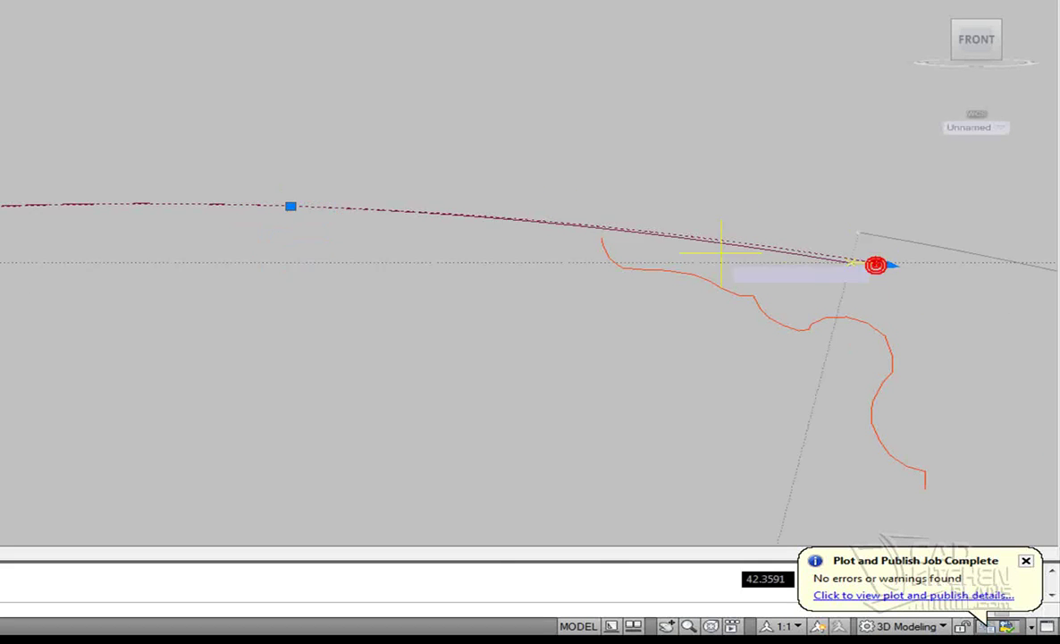
click(601, 238)
key(Escape)
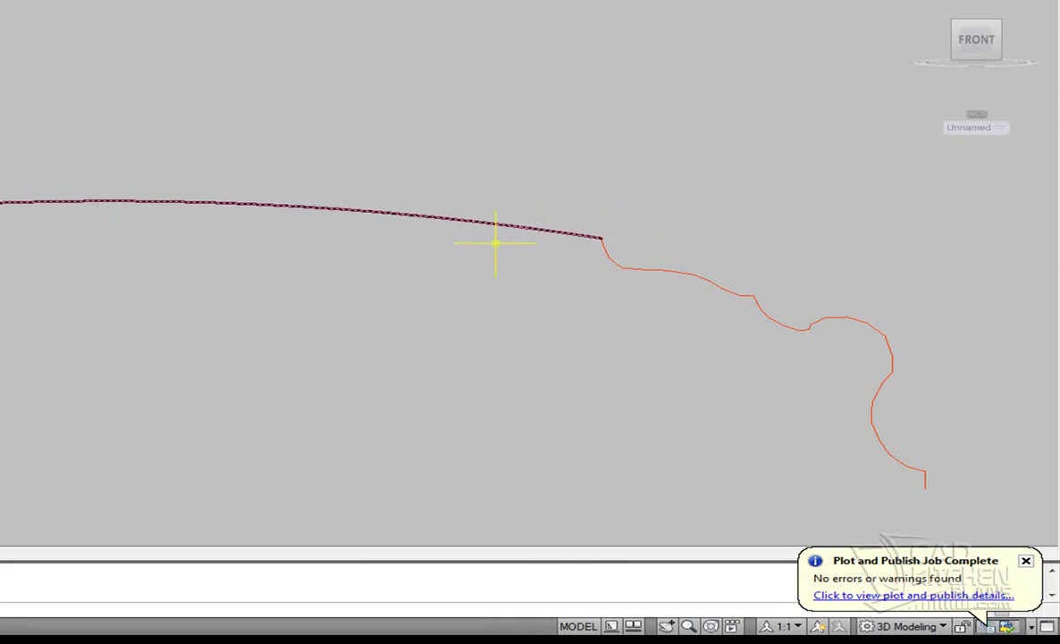
Measure the overall width of the profile between the lower ends of its two scroll curves.
scroll(494, 241, down, 4)
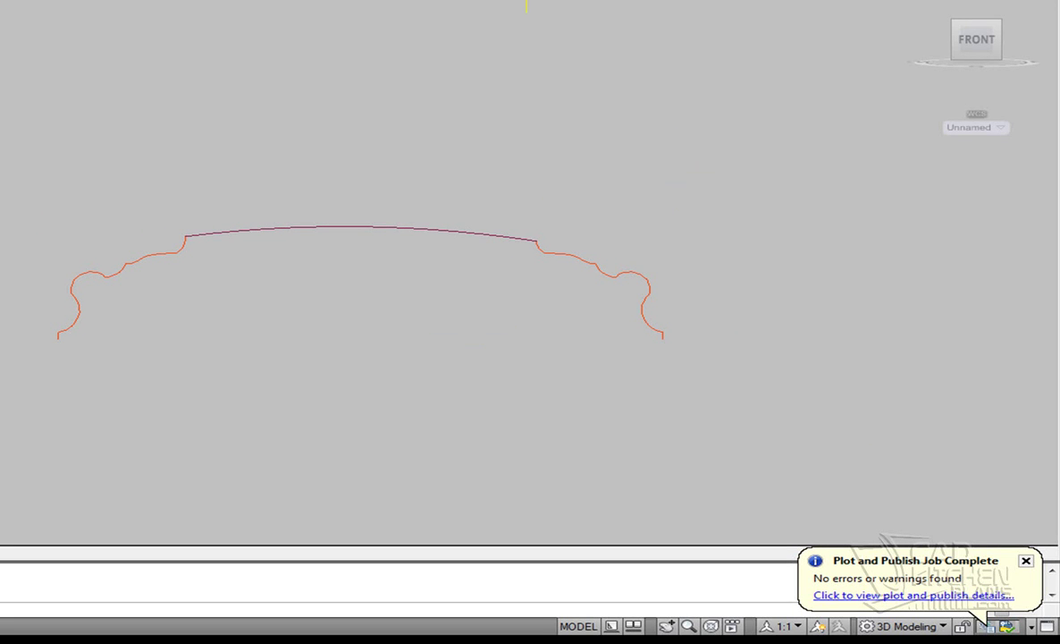
scroll(241, 165, down, 4)
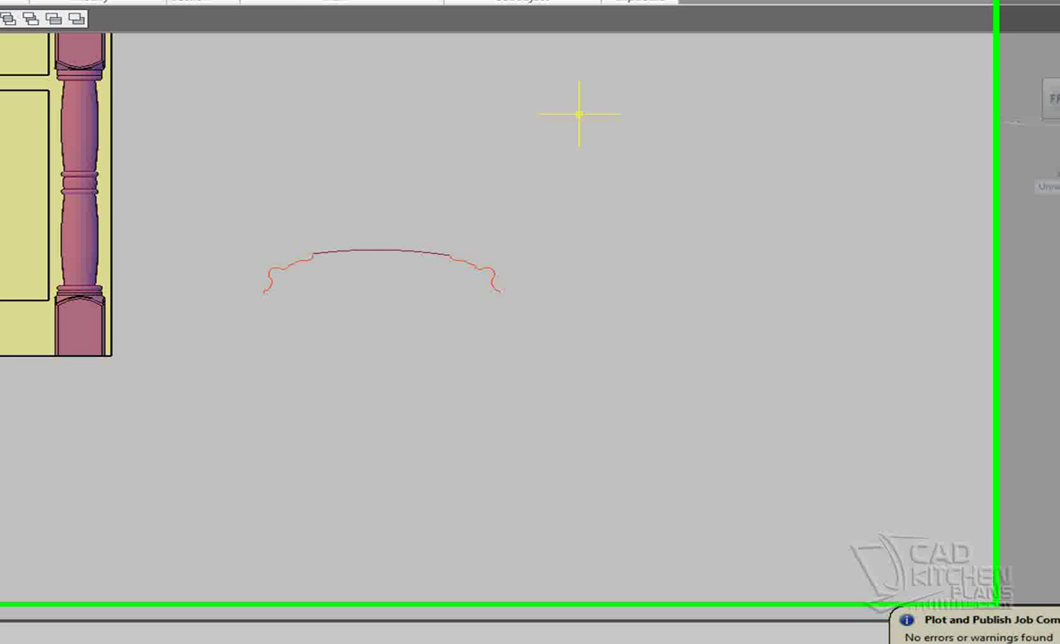
text(di)
key(Return)
click(263, 292)
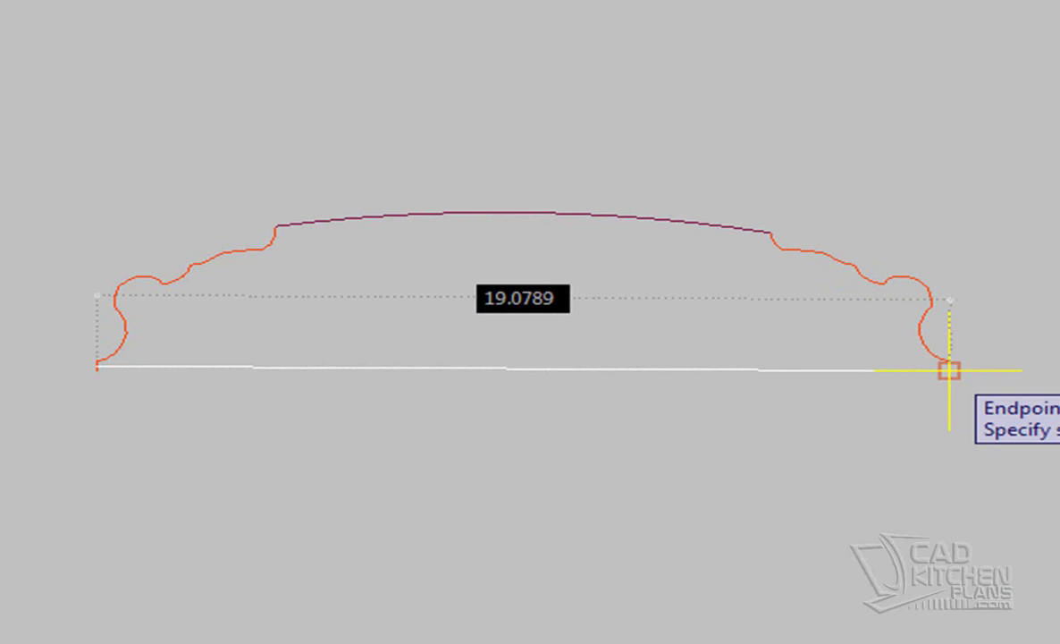
click(949, 369)
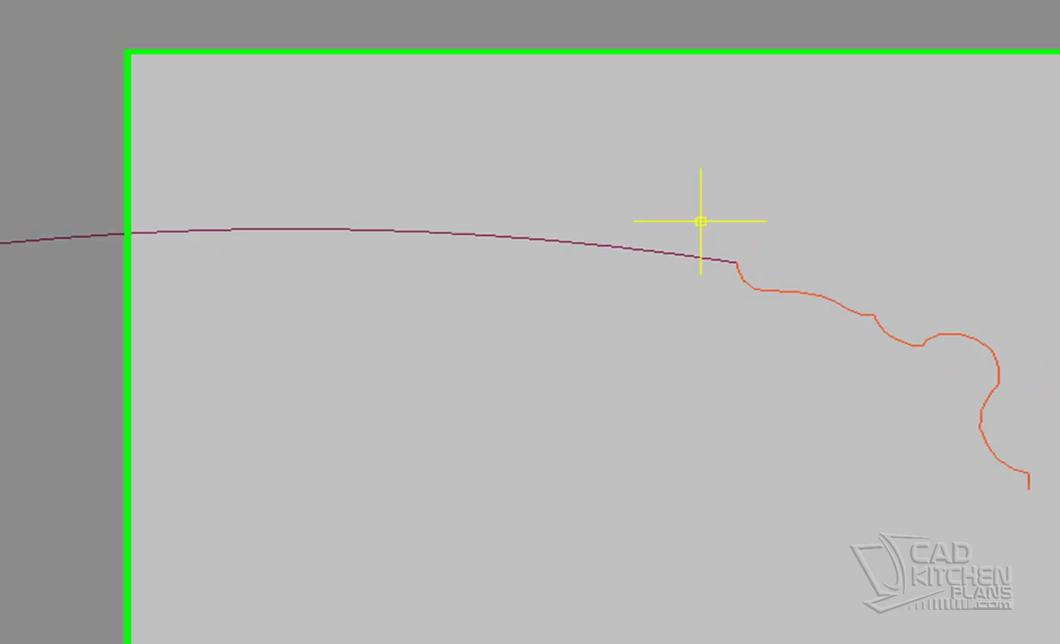
Move the right scroll curve horizontally about 1.25 units toward the left one to narrow the profile.
click(846, 273)
click(906, 391)
right_click(437, 473)
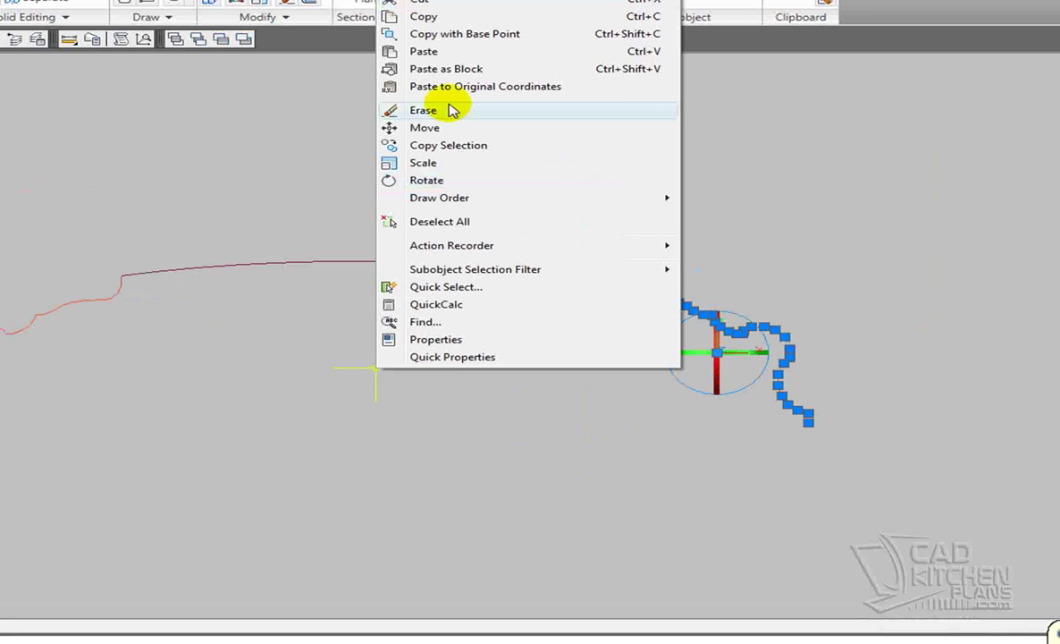
click(426, 127)
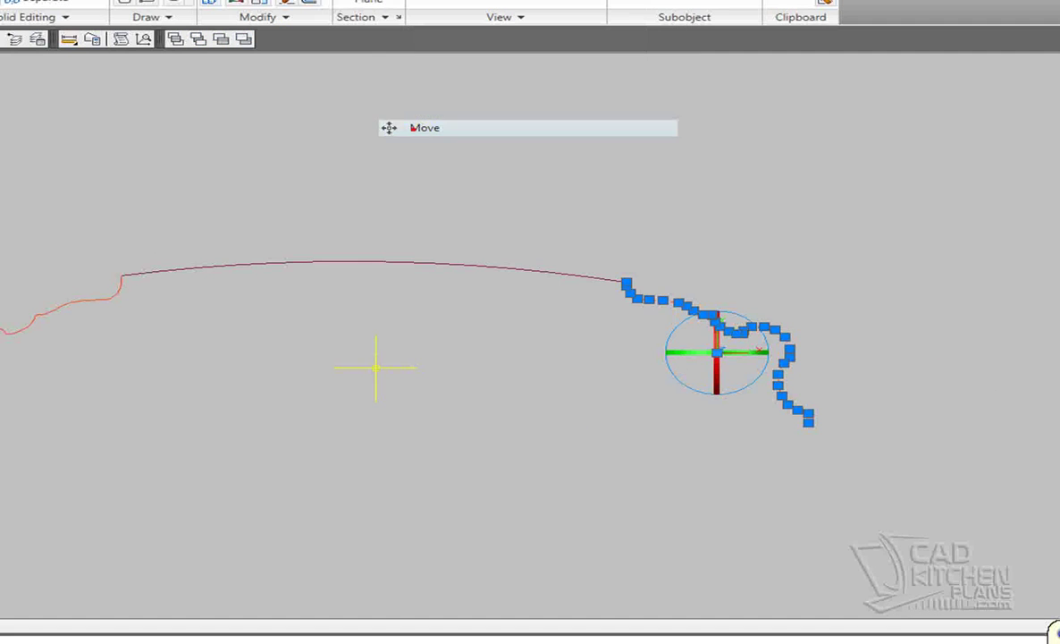
click(738, 329)
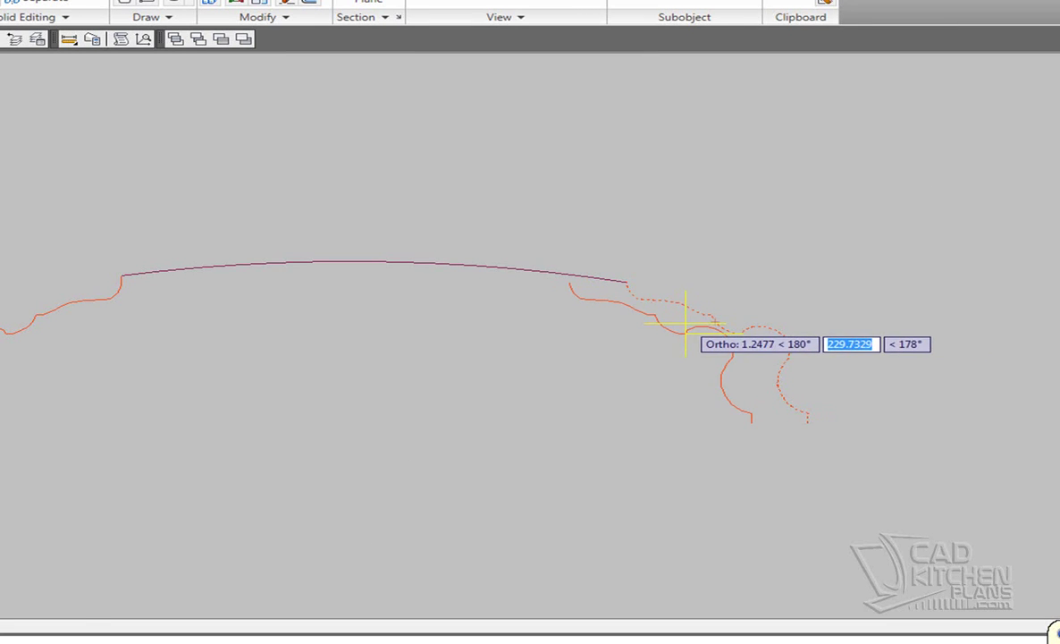
click(685, 325)
Reattach the arc's right end to the upper end of the moved scroll curve.
scroll(560, 301, up, 2)
click(541, 285)
click(515, 226)
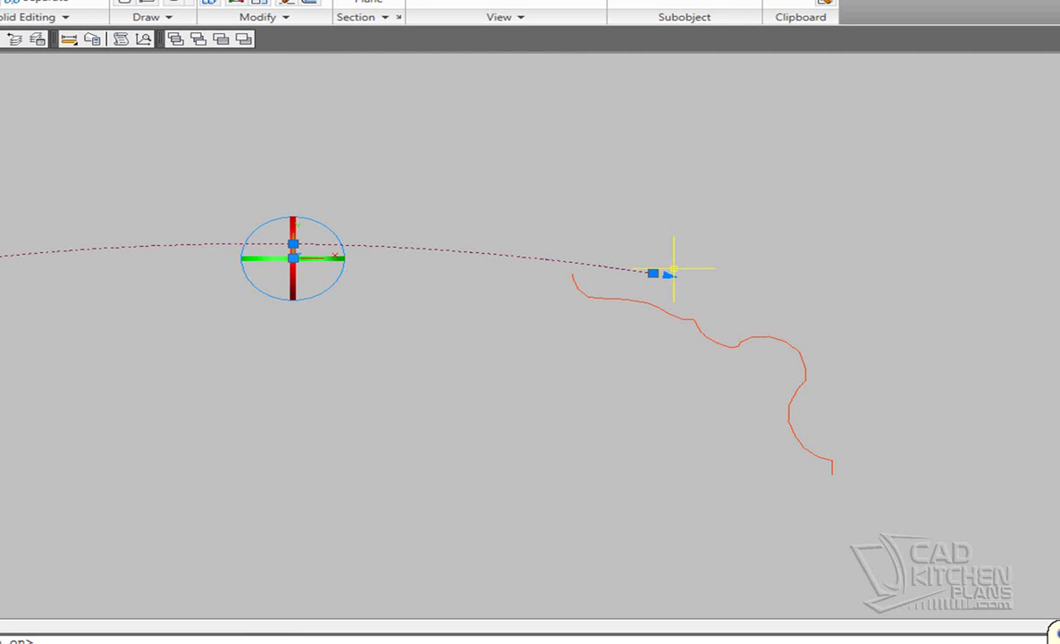
click(653, 272)
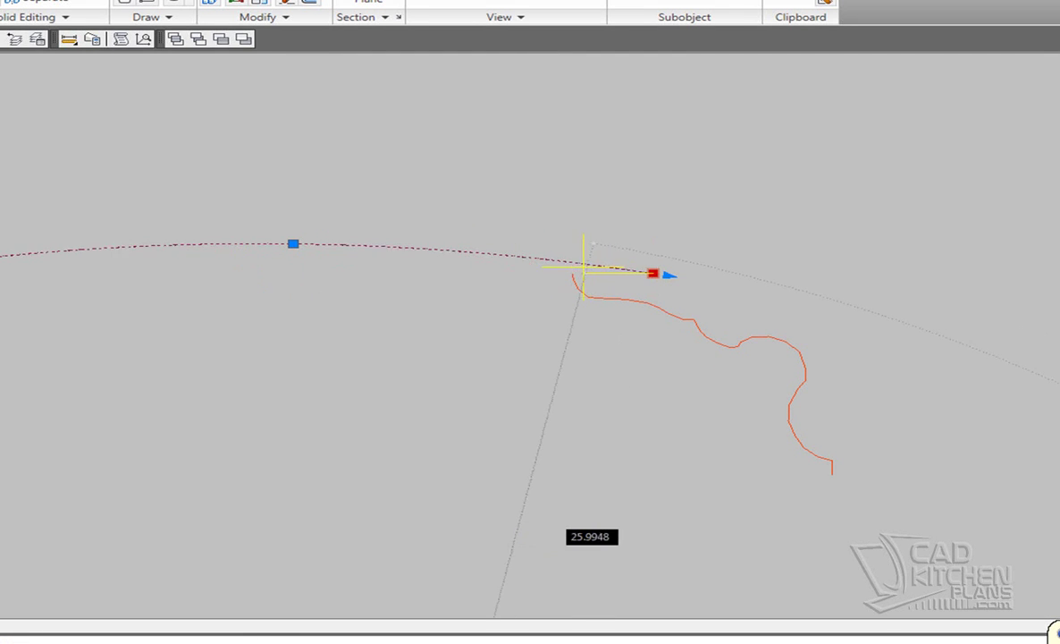
click(573, 271)
key(Escape)
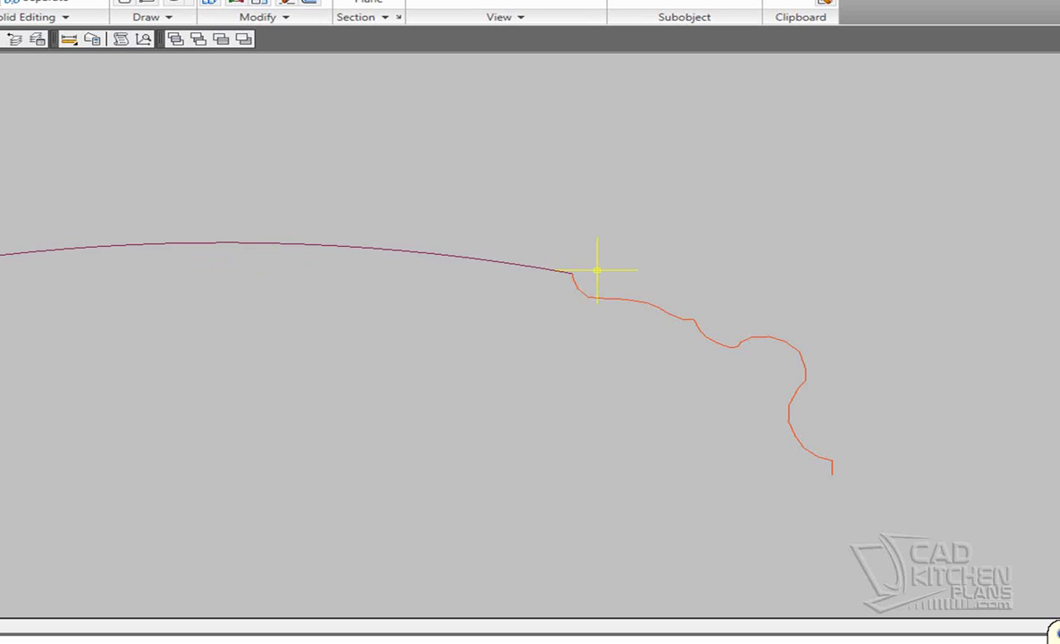
Draw a straight horizontal line between the lower ends of the two scroll curves to close the profile.
scroll(596, 267, down, 4)
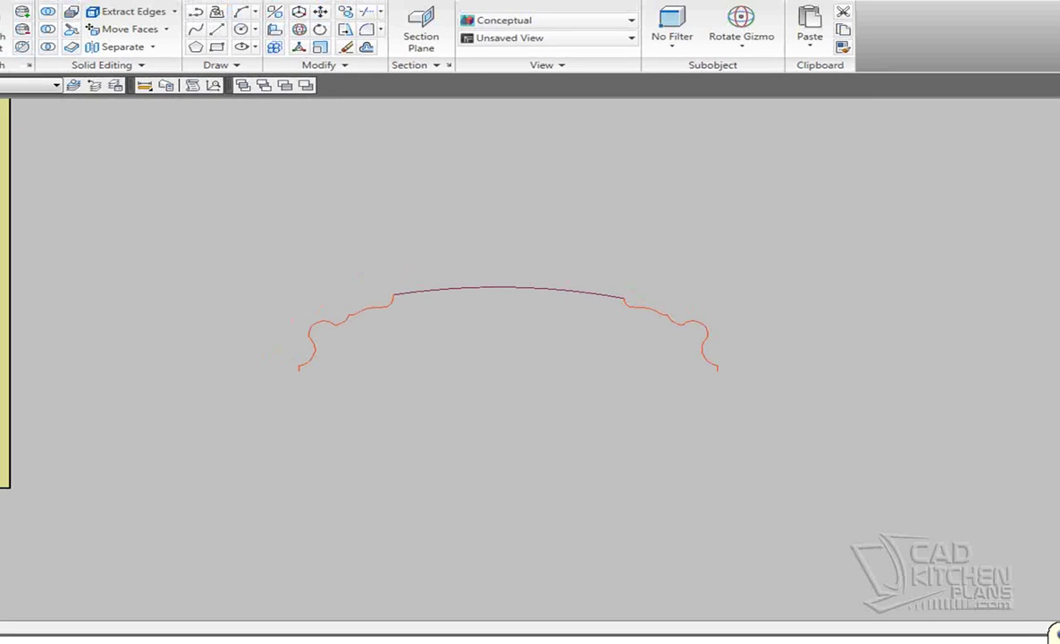
click(199, 26)
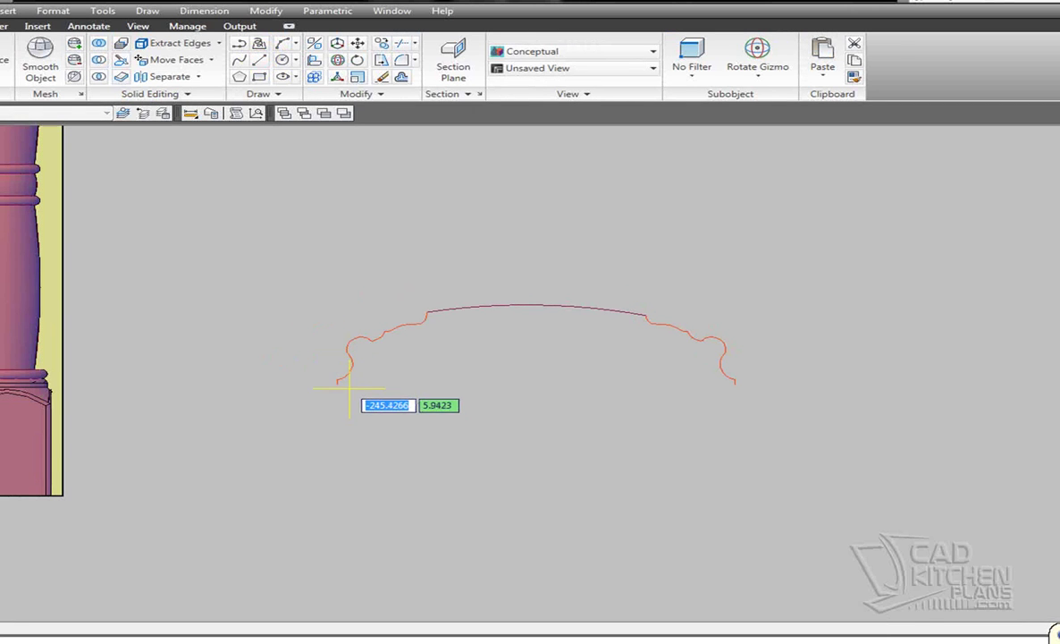
click(337, 384)
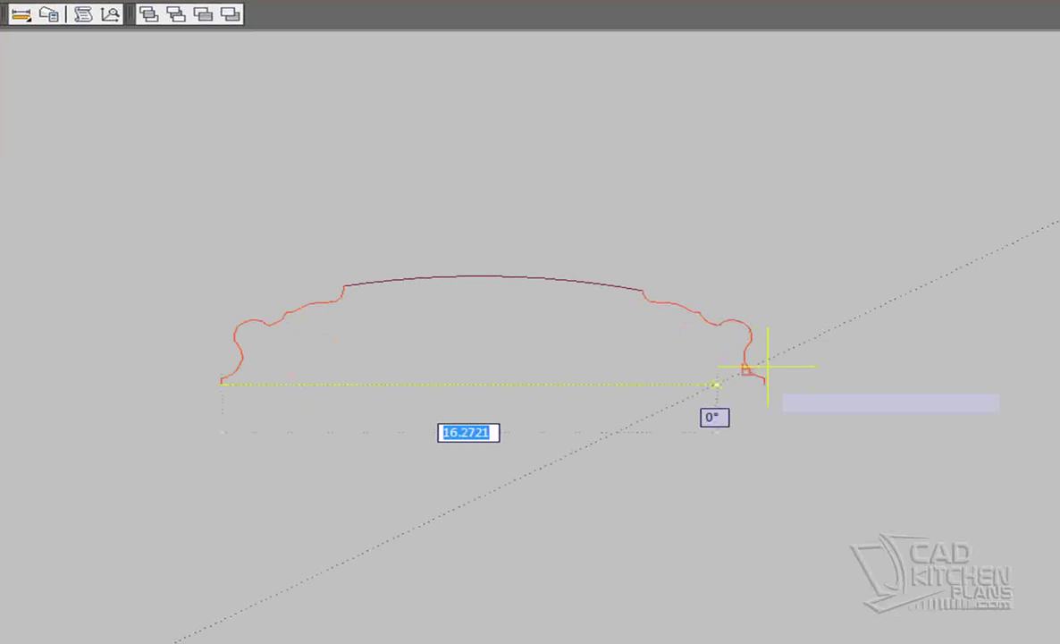
scroll(765, 380, up, 3)
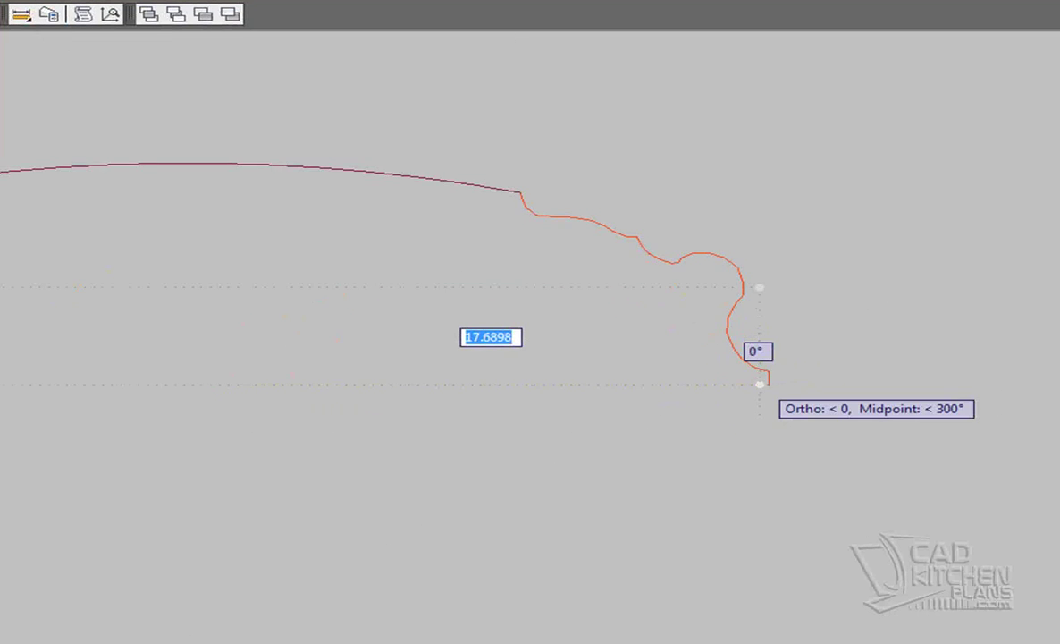
click(766, 383)
key(Return)
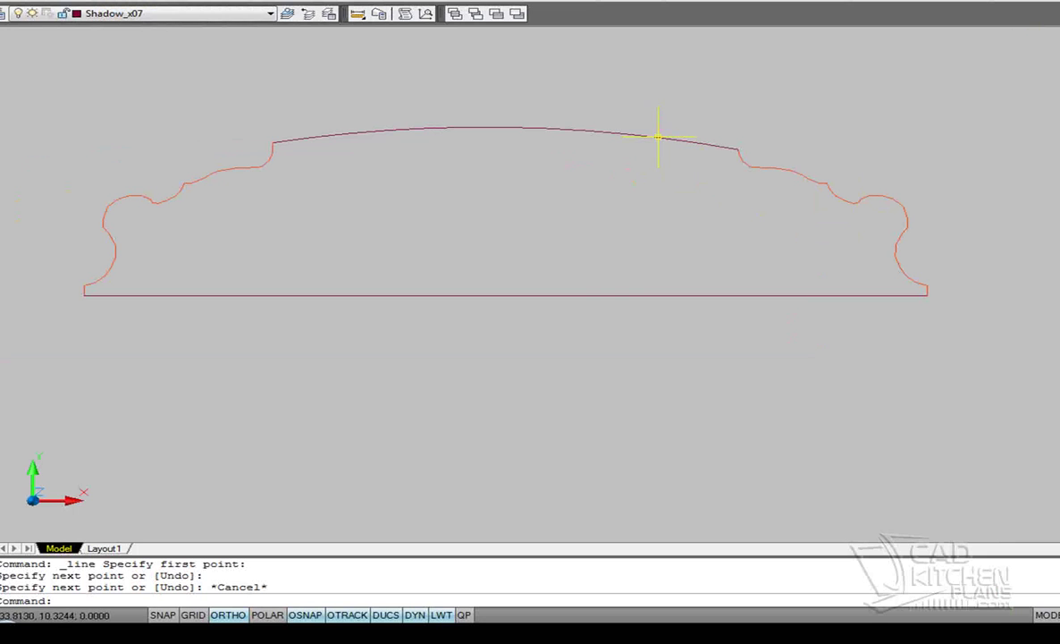
Join the two scroll curves, the arc and the base line into one polyline with PEDIT.
scroll(625, 223, down, 2)
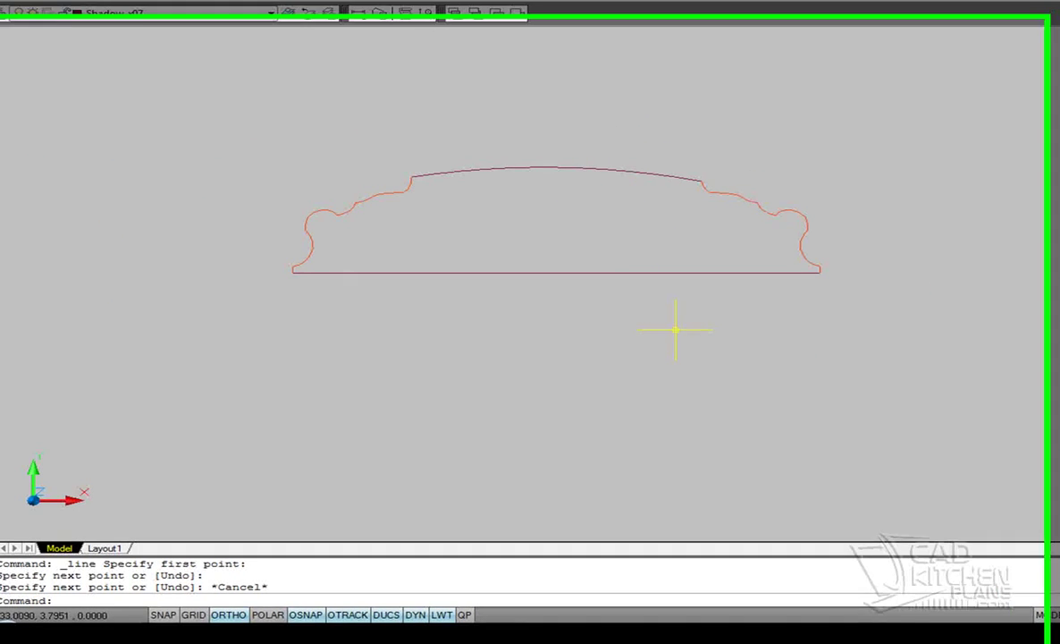
text(pedit)
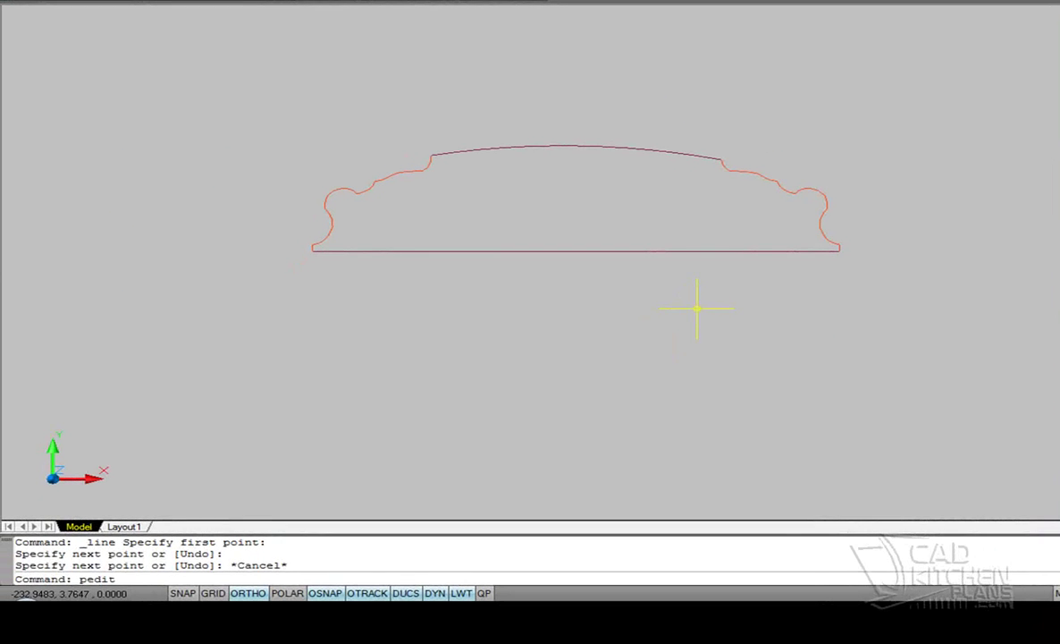
key(Return)
click(747, 172)
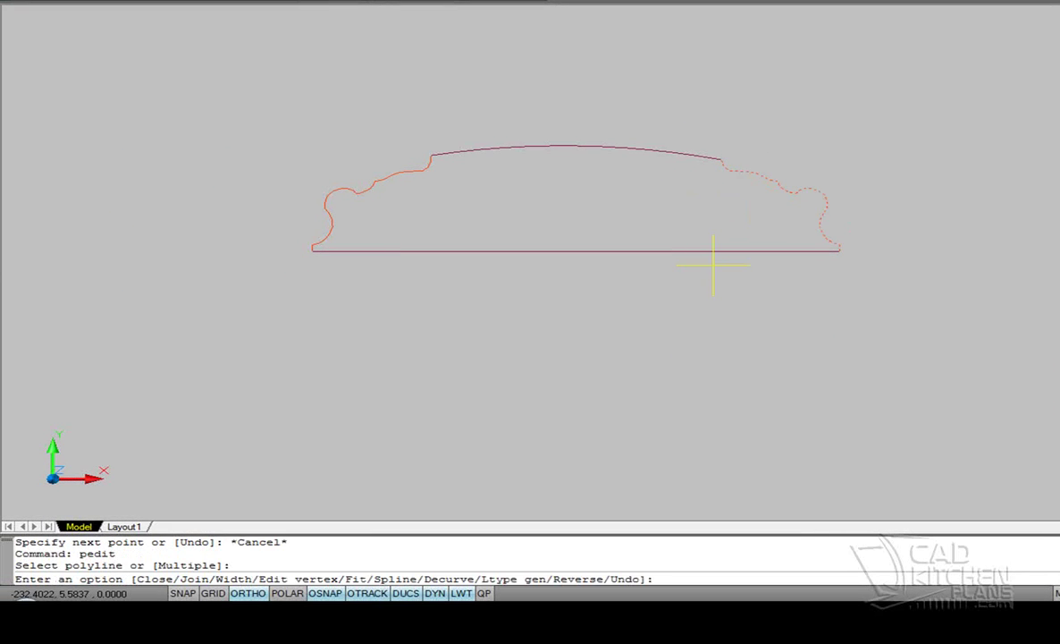
text(j)
key(Return)
click(639, 303)
click(203, 132)
key(Return)
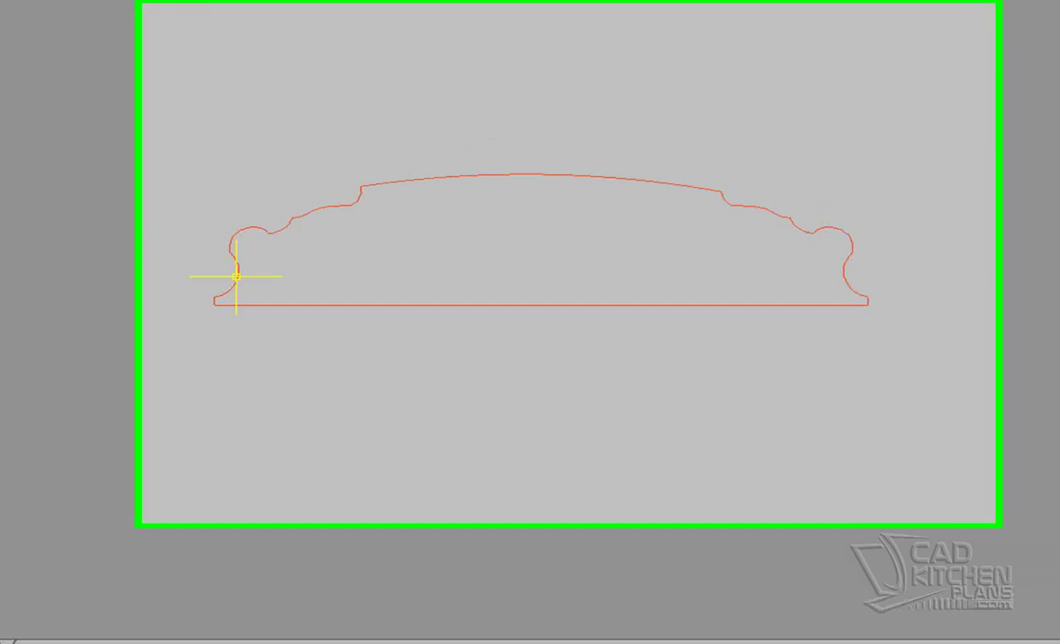
key(Return)
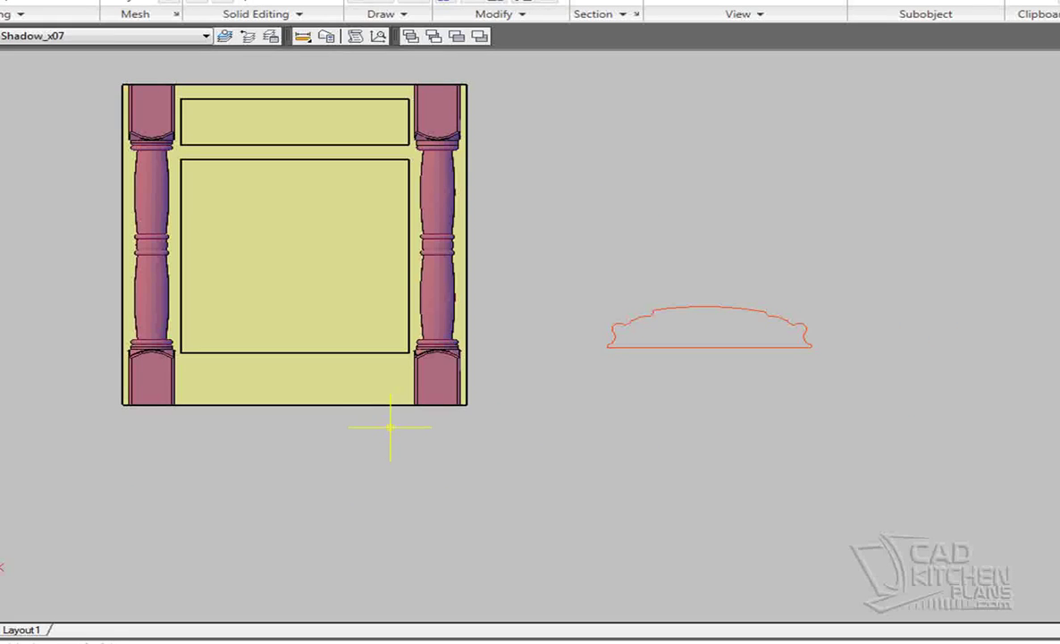
Draw a vertical centre line on the face frame's bottom rail from its upper edge's midpoint to its lower edge.
shift+middle_drag(389, 427, 330, 496)
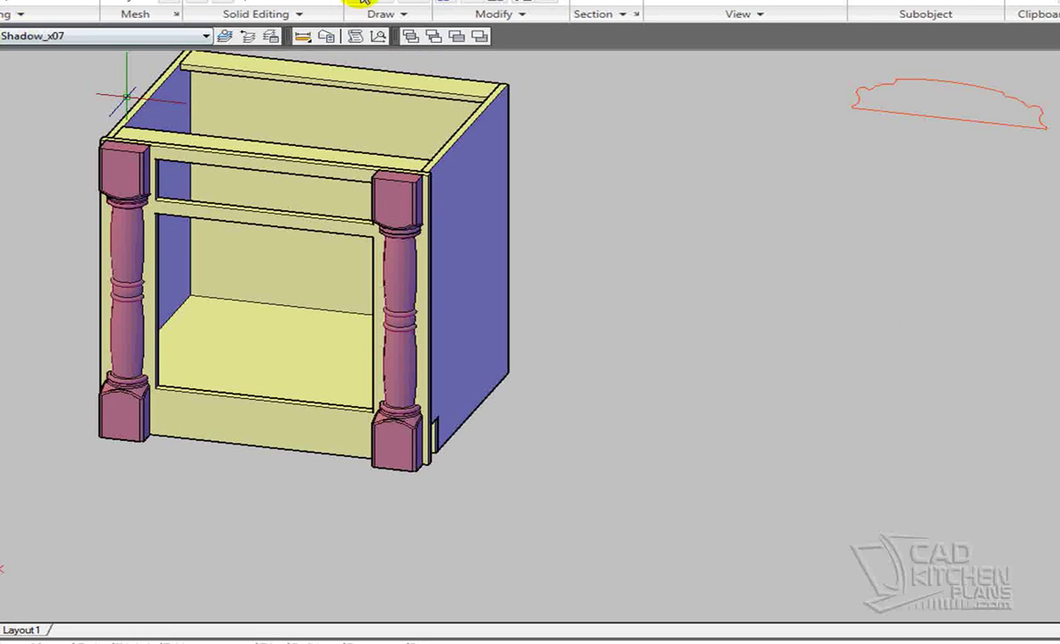
scroll(272, 418, up, 5)
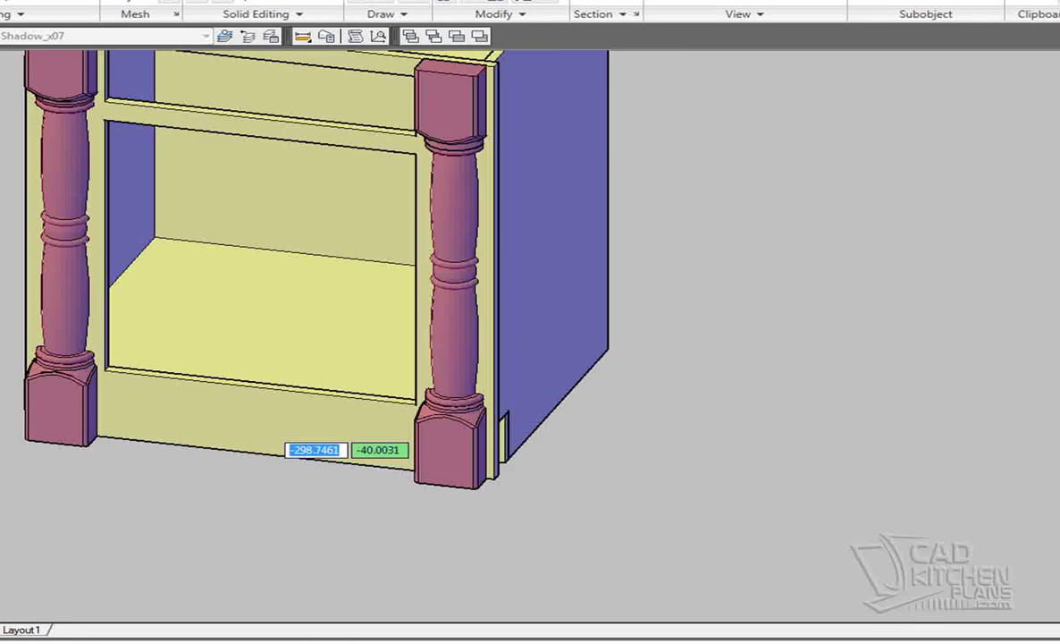
click(244, 340)
click(275, 347)
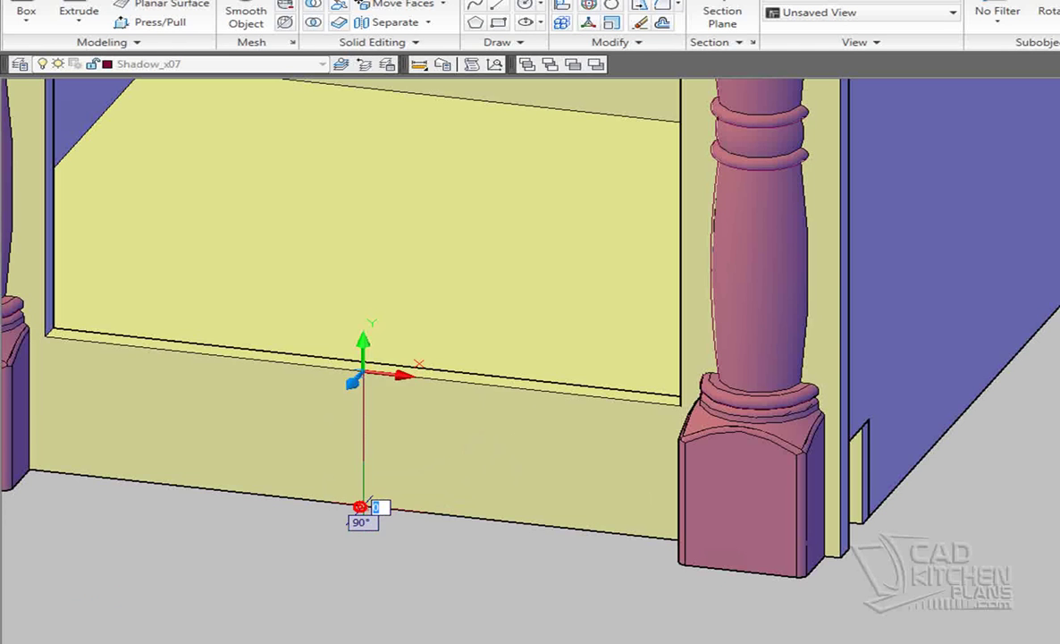
click(362, 507)
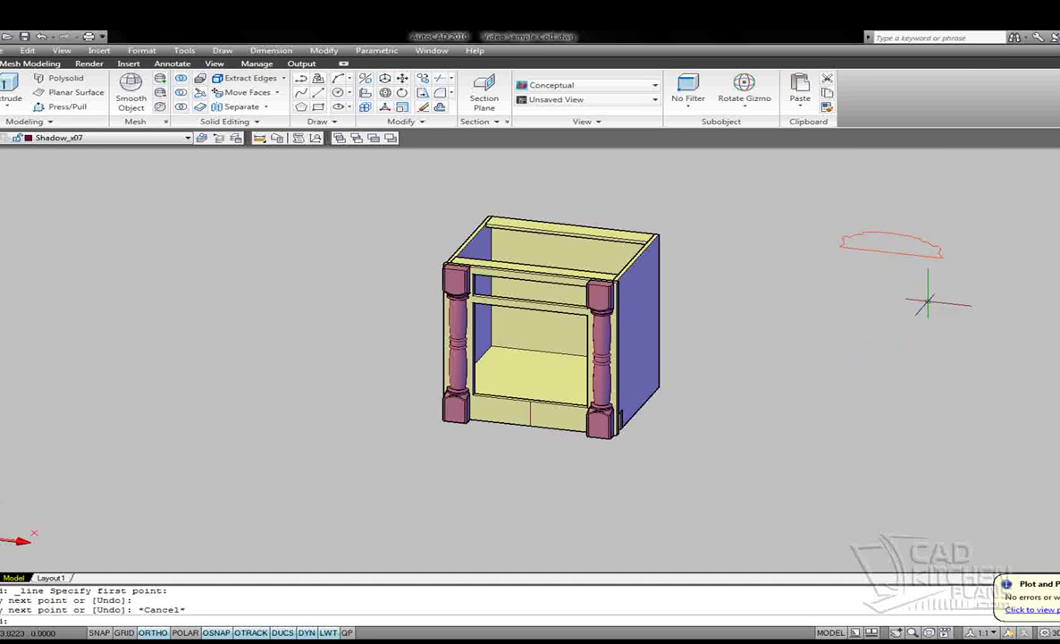
Move the closed scroll profile by its base line's midpoint to the lower end of the bottom rail's centre line.
click(953, 285)
click(798, 209)
right_click(789, 224)
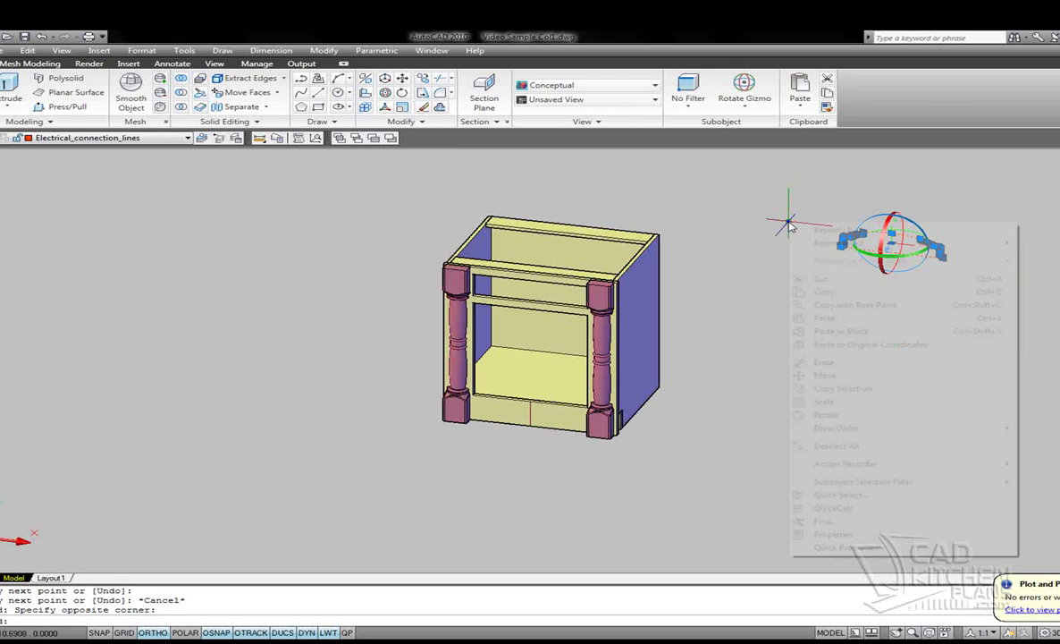
click(805, 374)
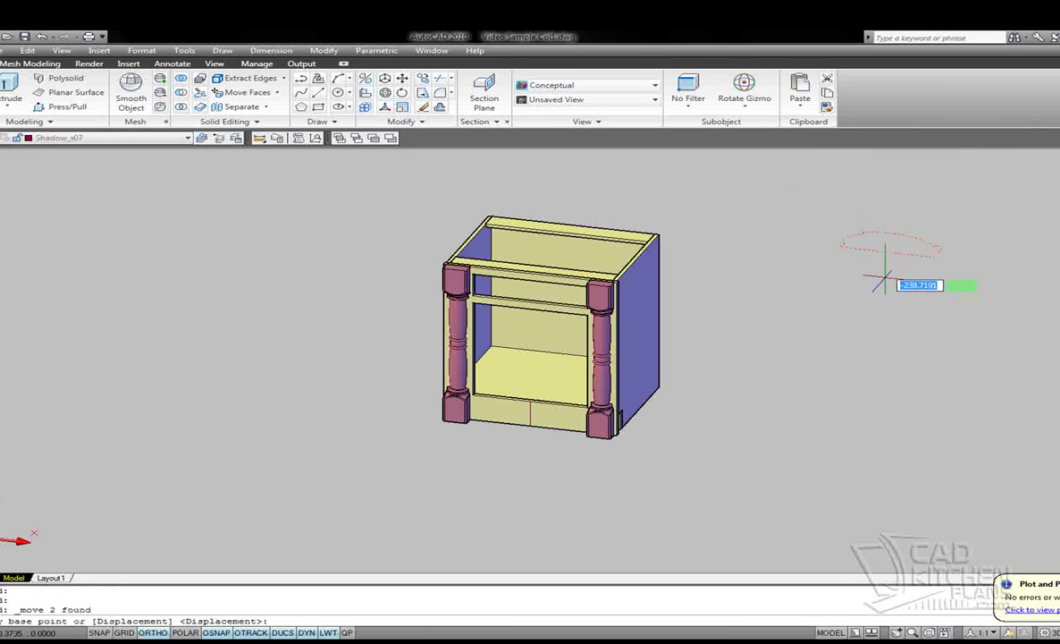
click(886, 253)
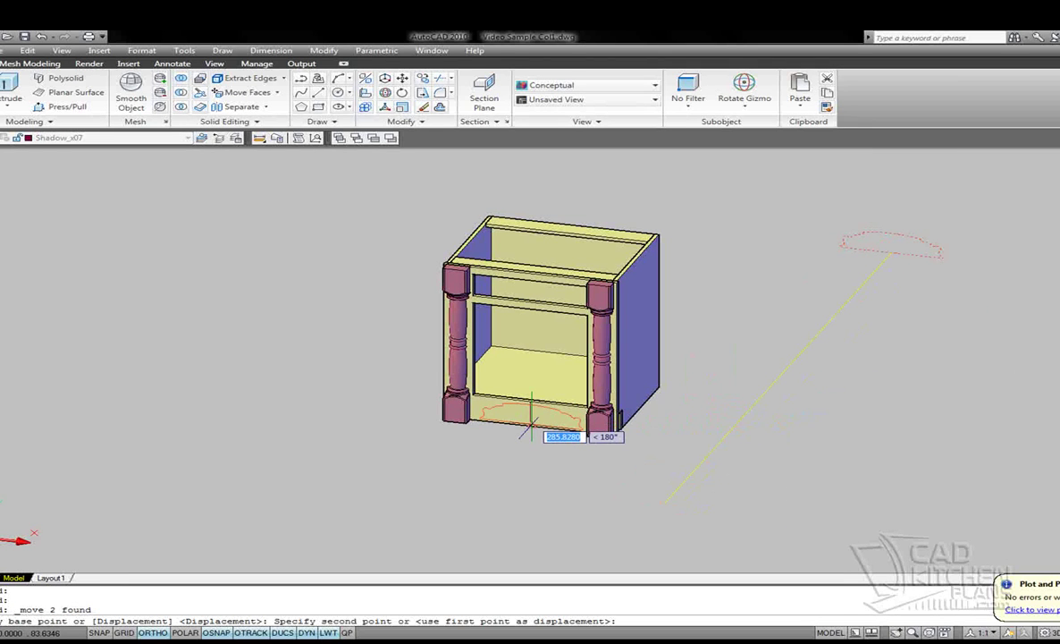
scroll(530, 420, up, 5)
key(F8)
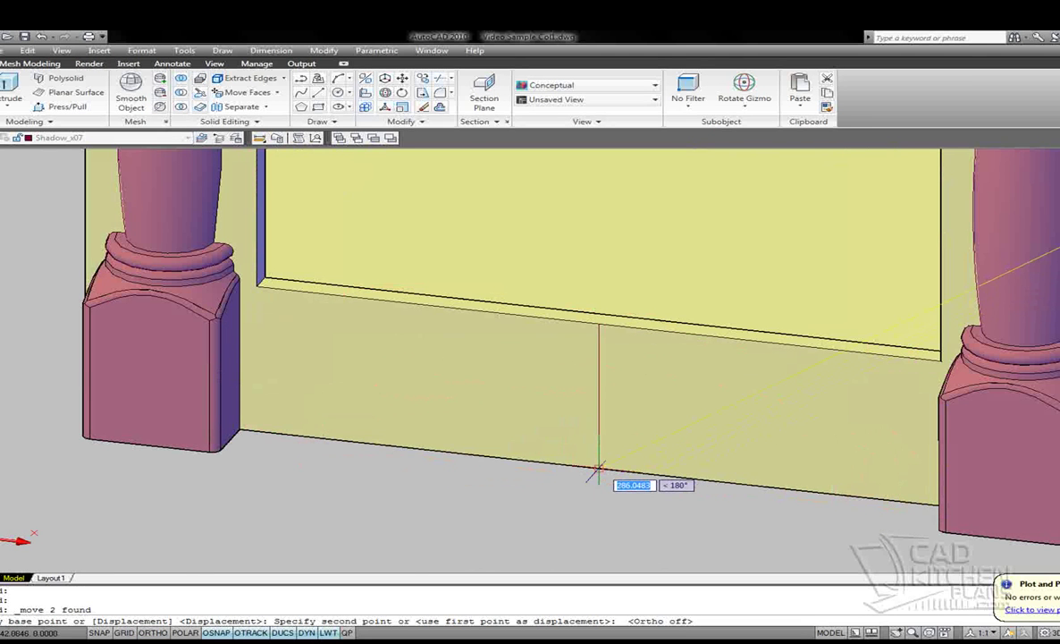
key(Escape)
scroll(615, 527, down, 3)
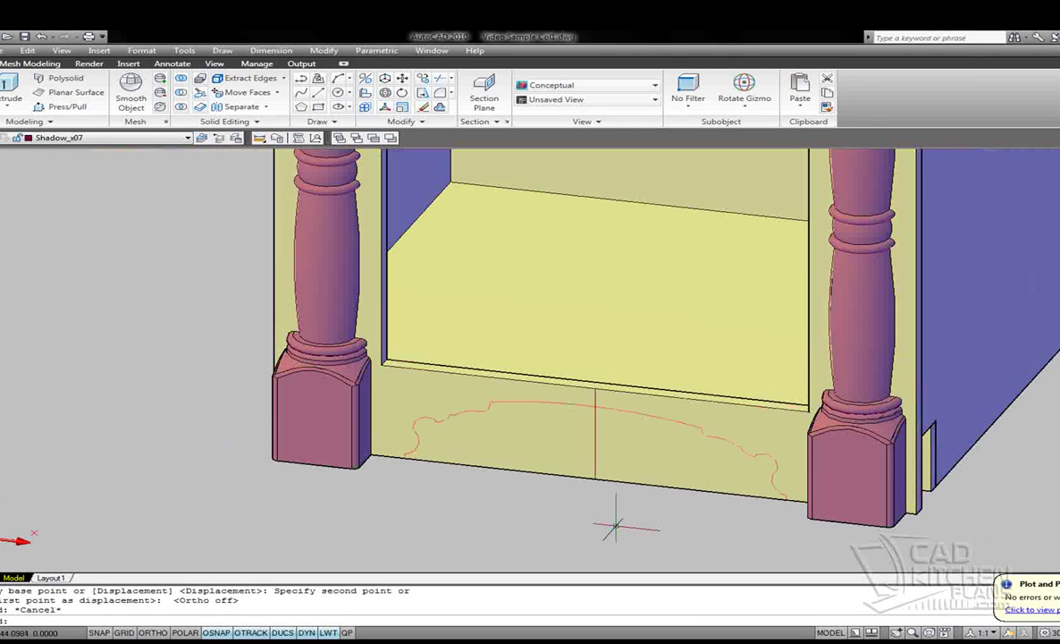
Extrude the closed scroll profile into a solid that passes through the face frame's bottom rail.
shift+middle_drag(615, 526, 578, 518)
middle_drag(523, 491, 415, 409)
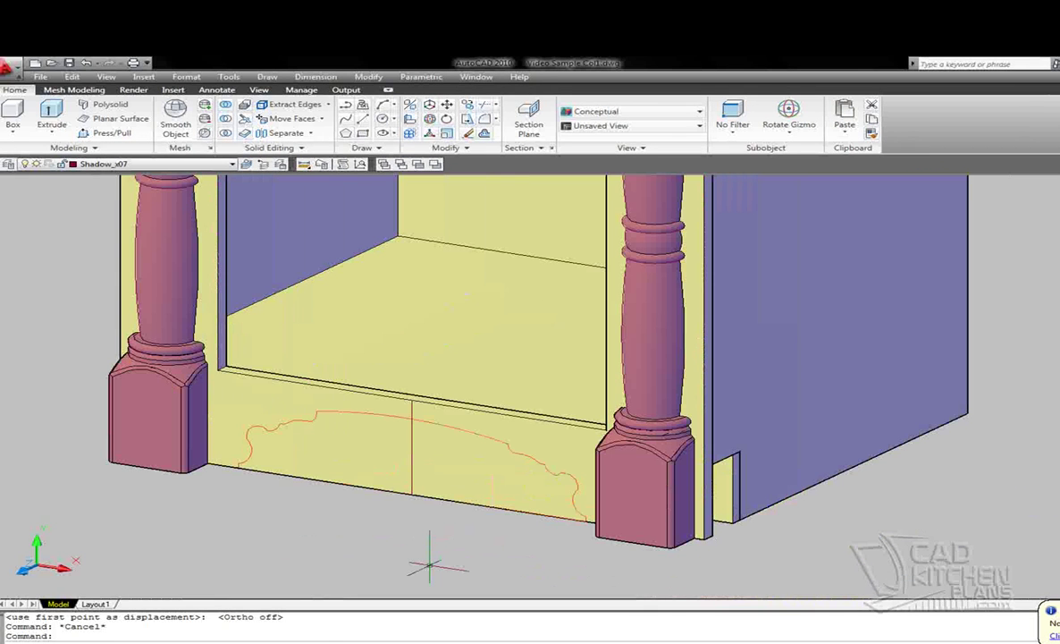
click(51, 112)
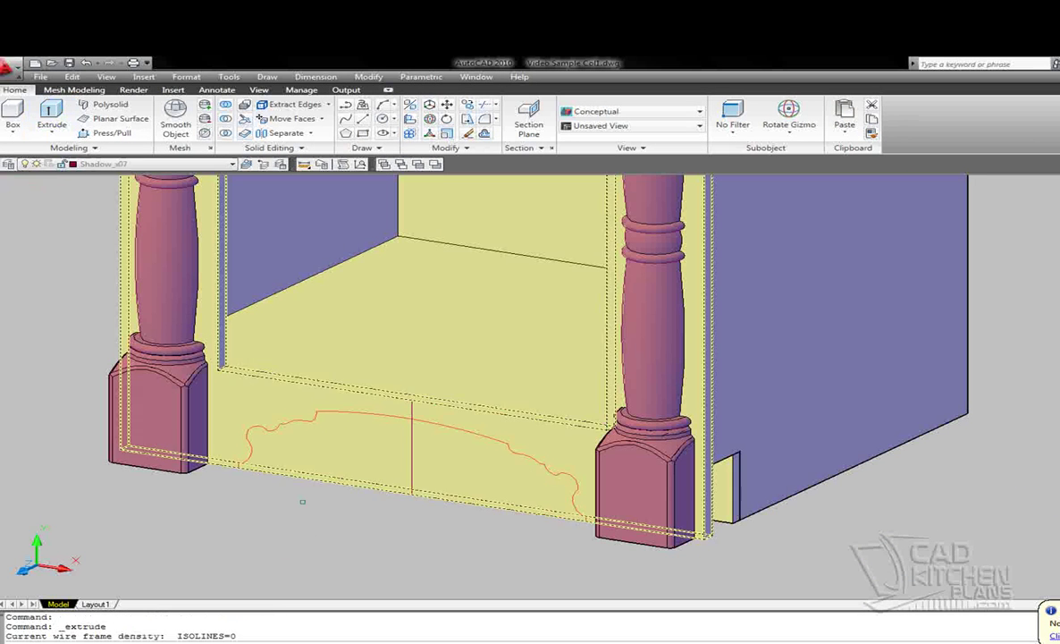
click(296, 436)
key(Return)
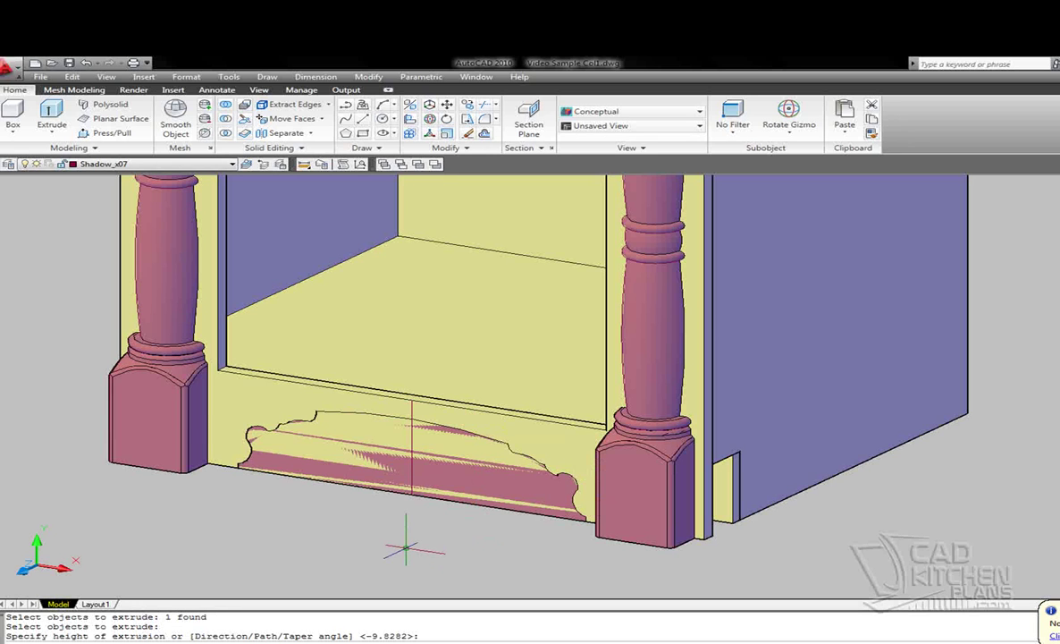
key(Escape)
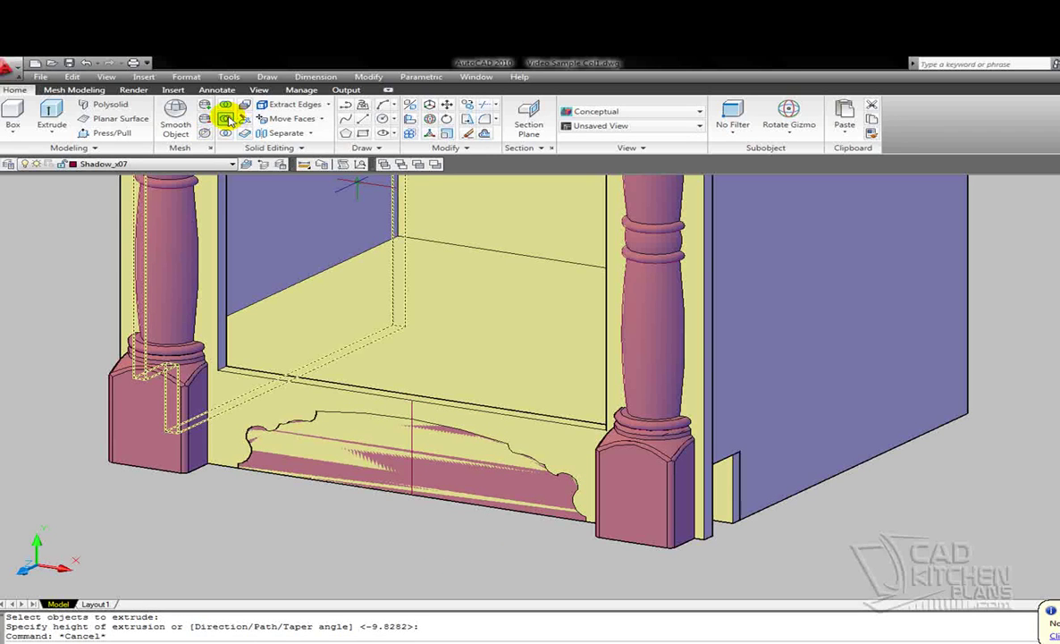
Subtract the extruded scroll solid from the face frame and erase the centre line on the bottom rail.
click(228, 119)
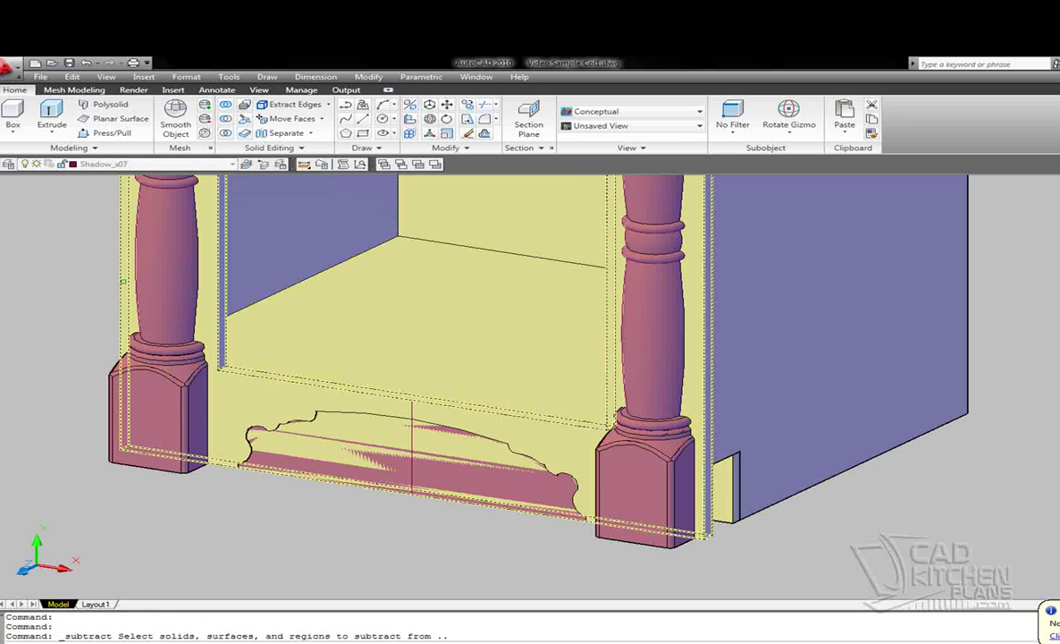
click(123, 280)
key(Return)
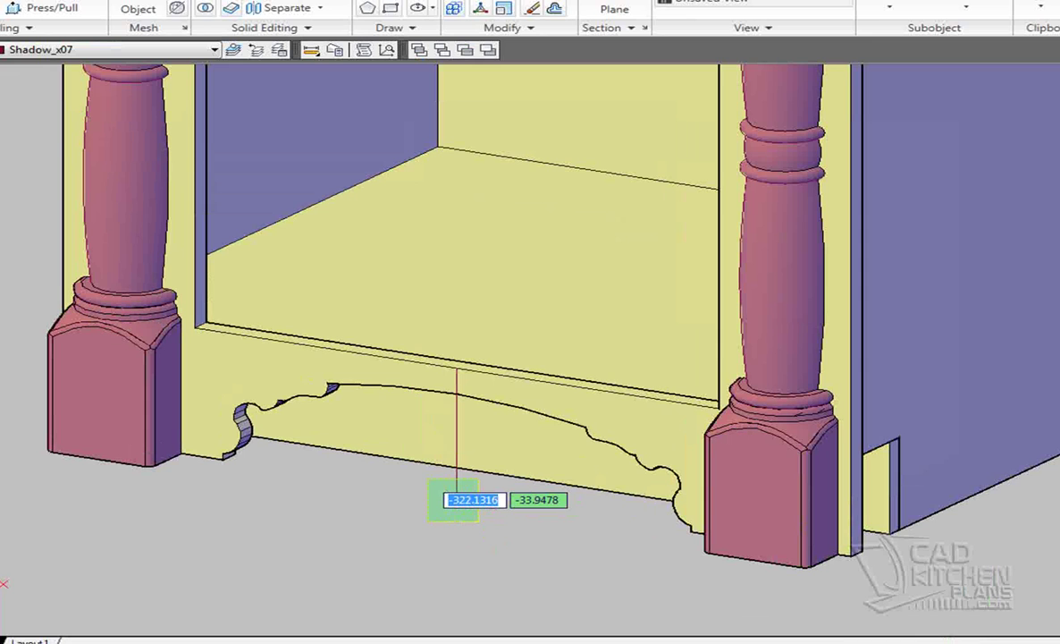
click(428, 479)
key(Delete)
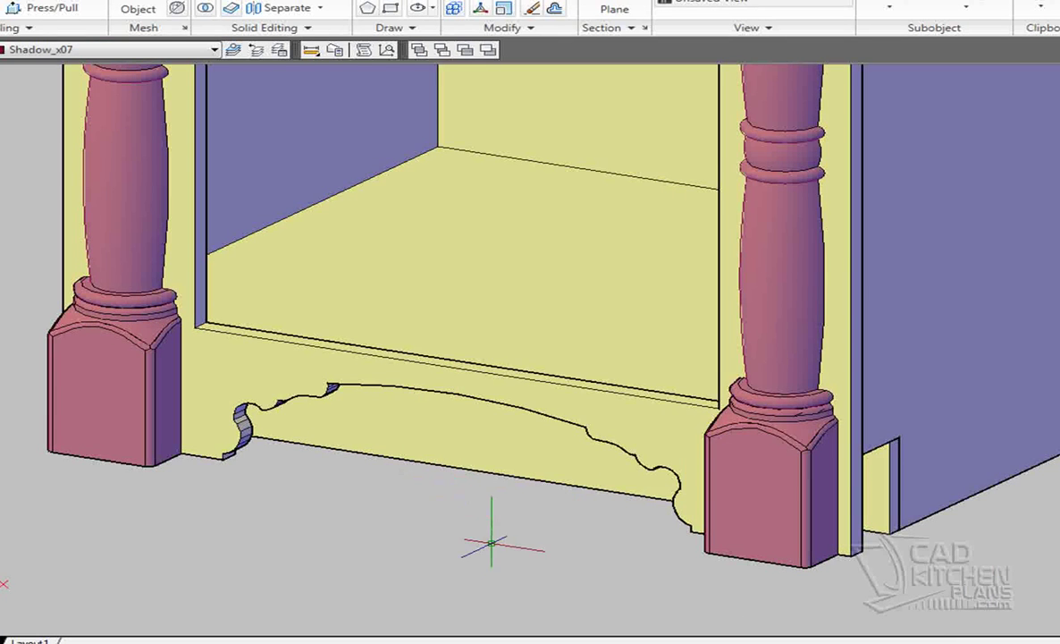
Examine the scroll cutout and the toe kick behind it from the front, from beneath and at an angle.
scroll(490, 540, down, 1)
shift+middle_drag(1050, 515, 1000, 423)
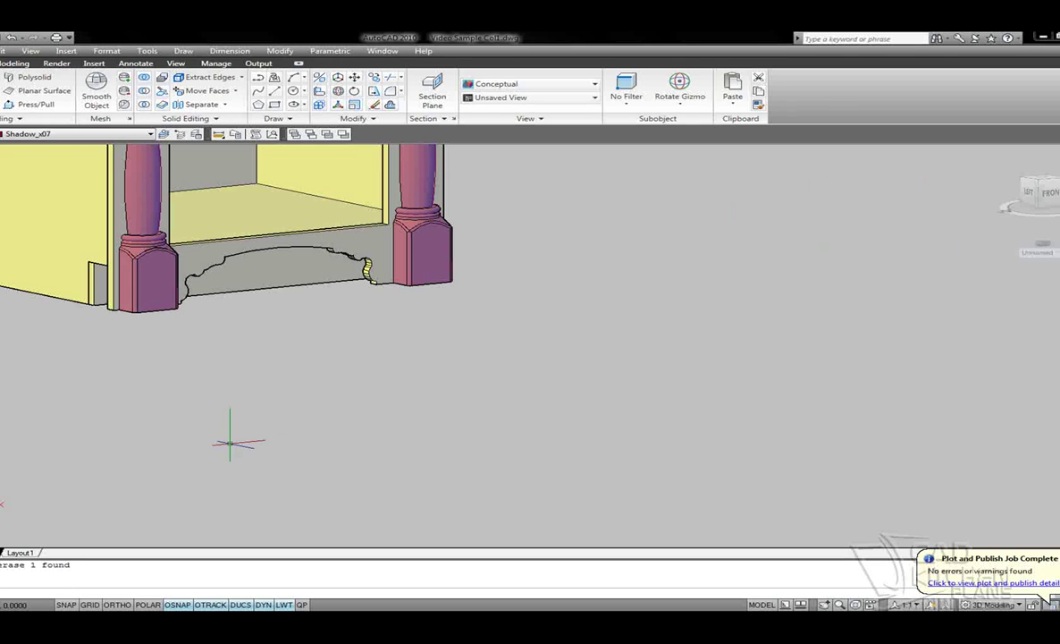
click(1053, 193)
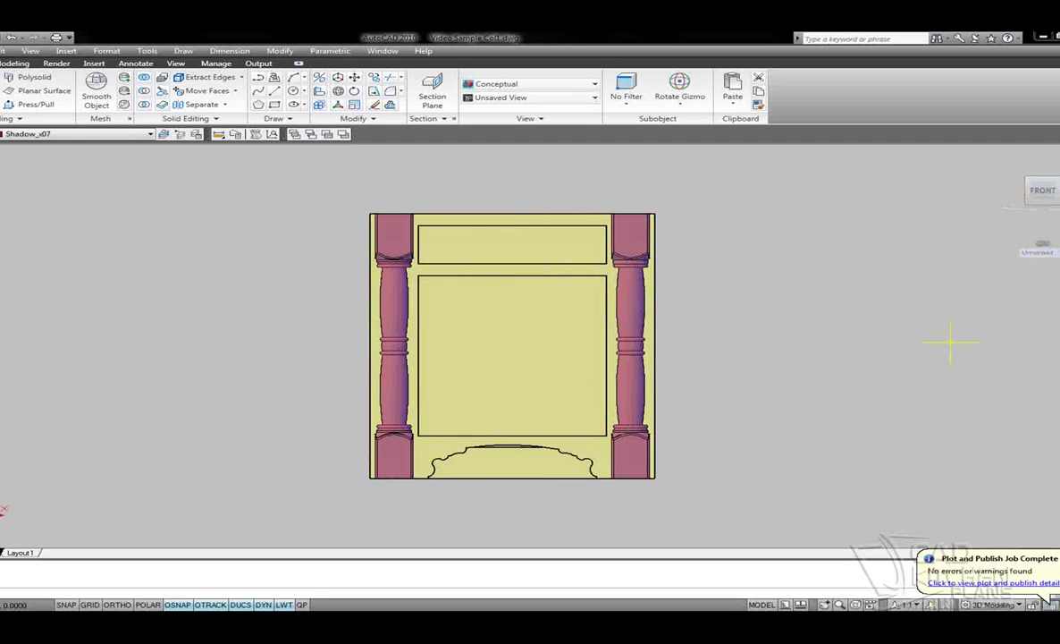
scroll(497, 457, up, 2)
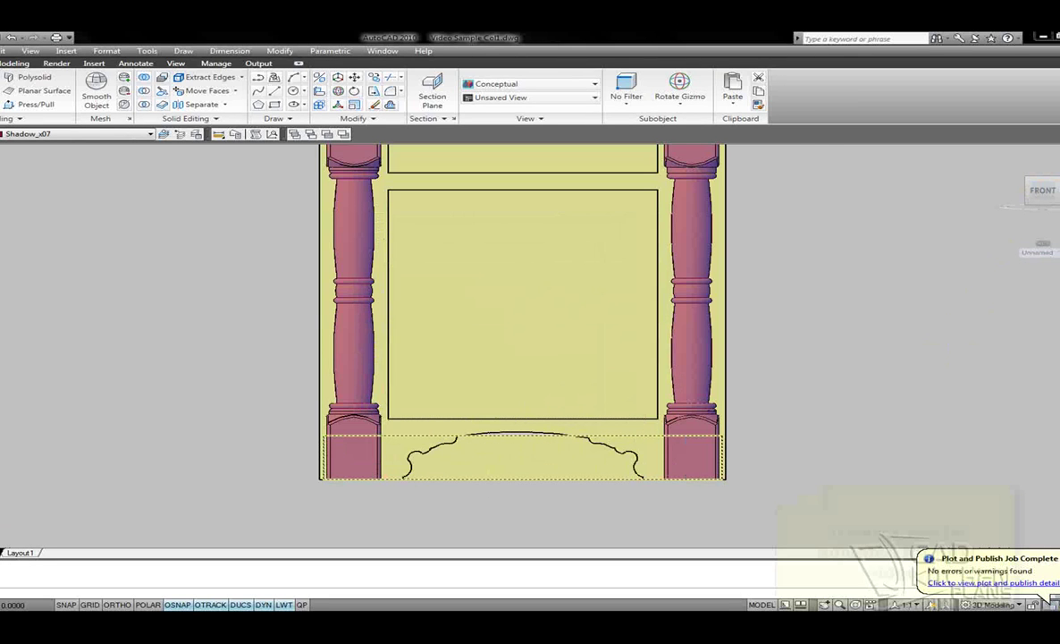
scroll(489, 478, up, 1)
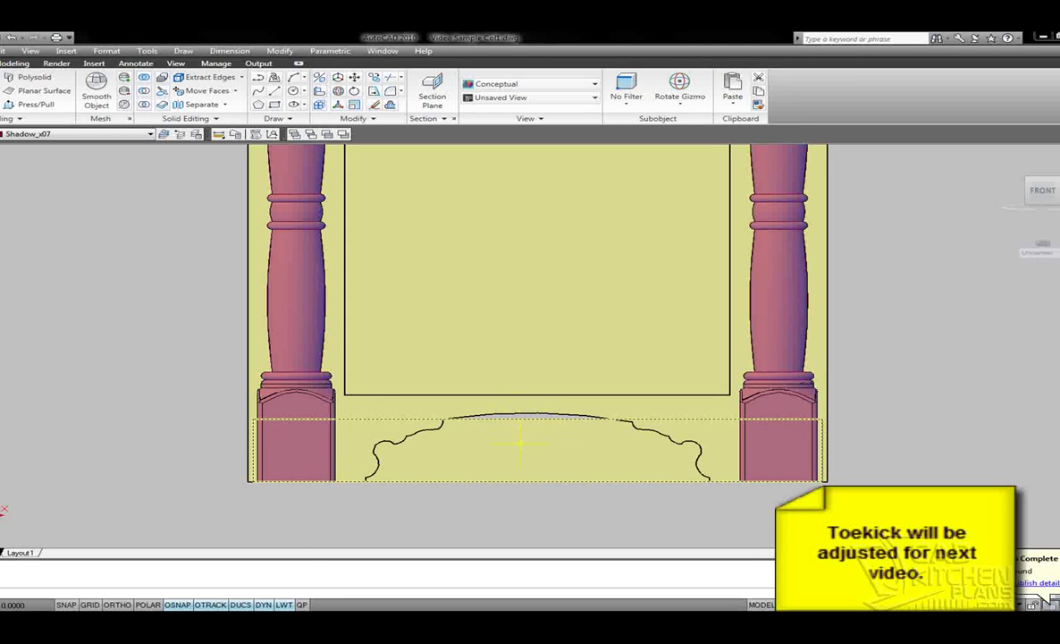
shift+middle_drag(930, 348, 840, 312)
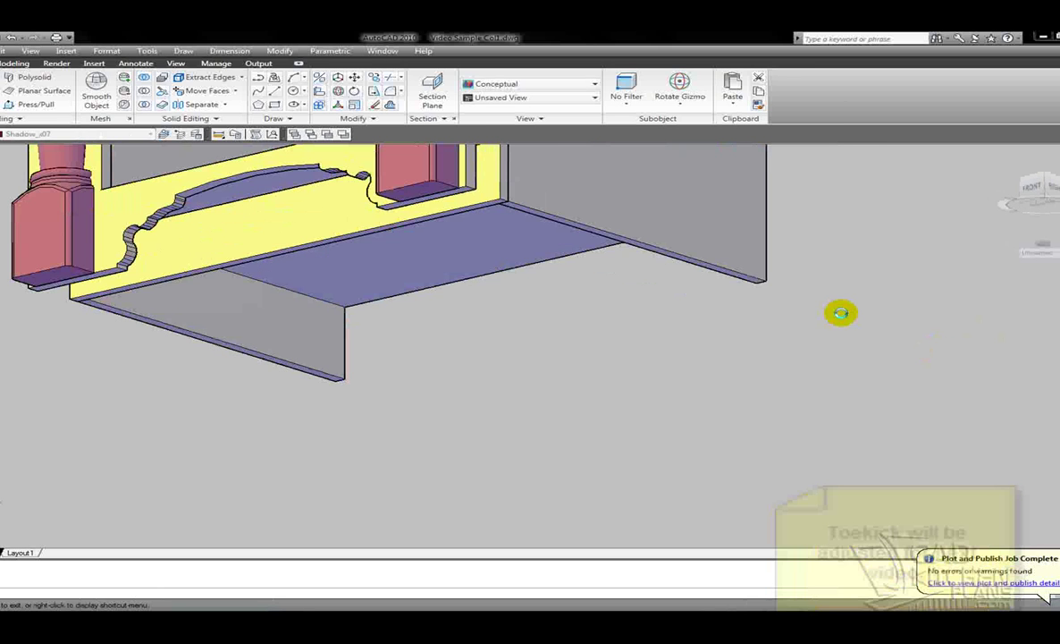
scroll(839, 313, down, 1)
shift+middle_drag(688, 355, 614, 372)
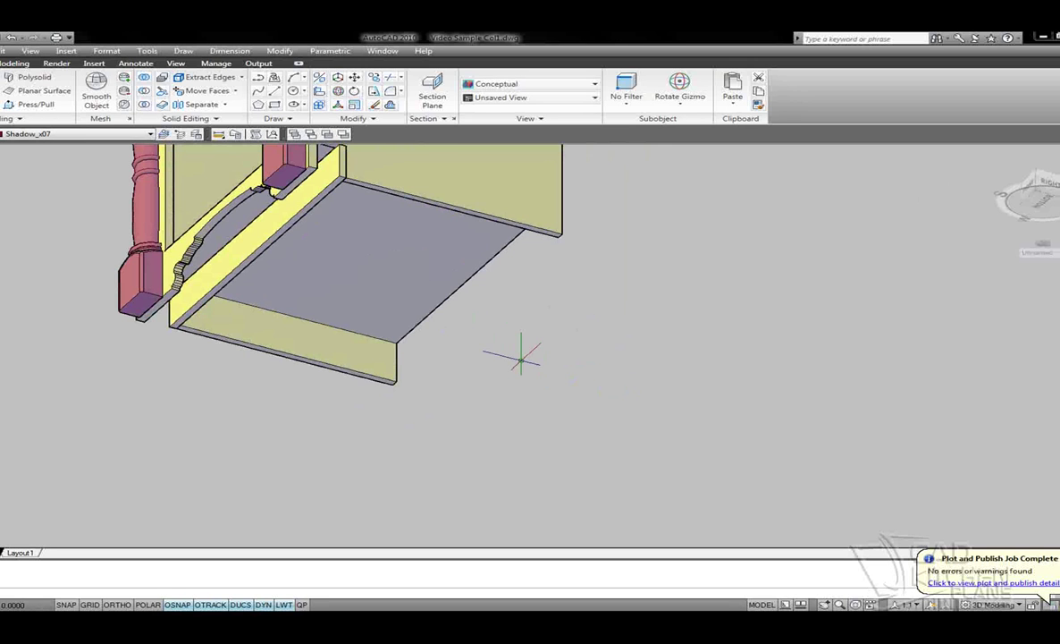
middle_drag(521, 360, 646, 467)
middle_drag(622, 404, 664, 463)
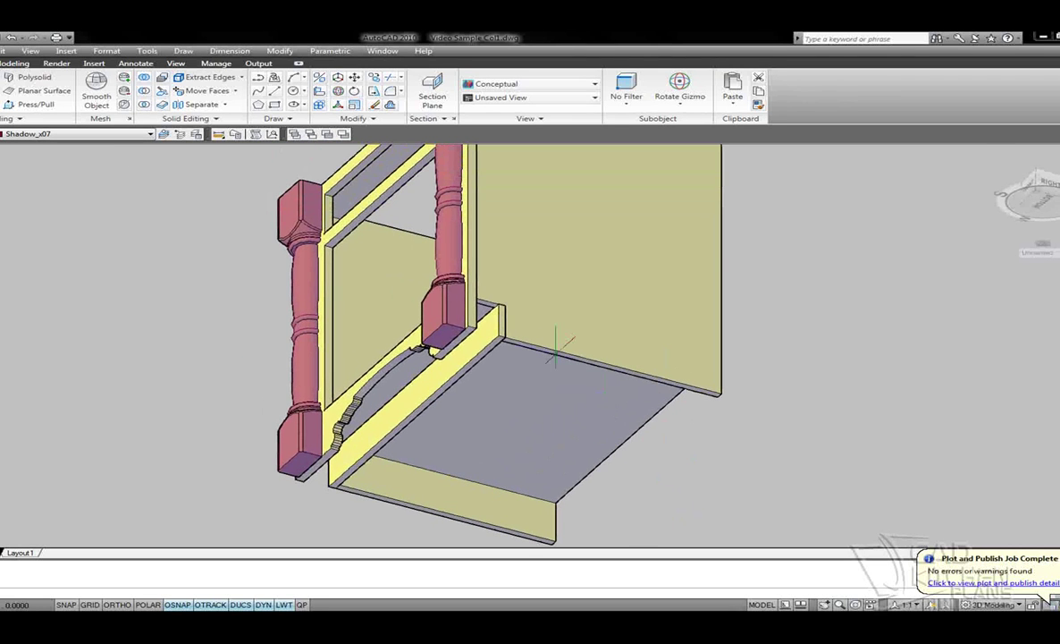
click(1022, 190)
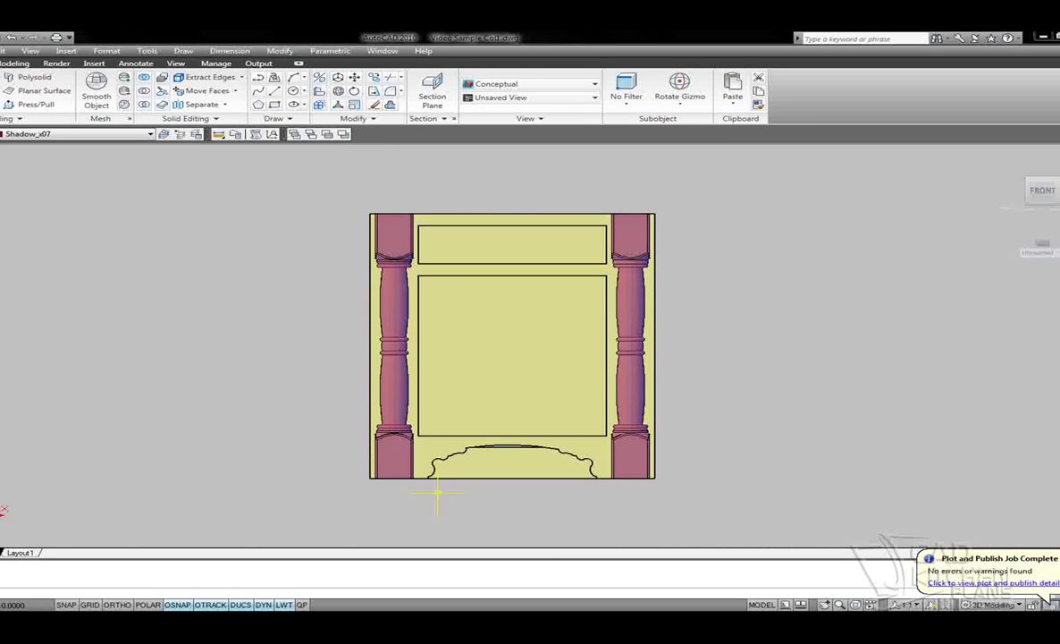
shift+middle_drag(457, 493, 529, 526)
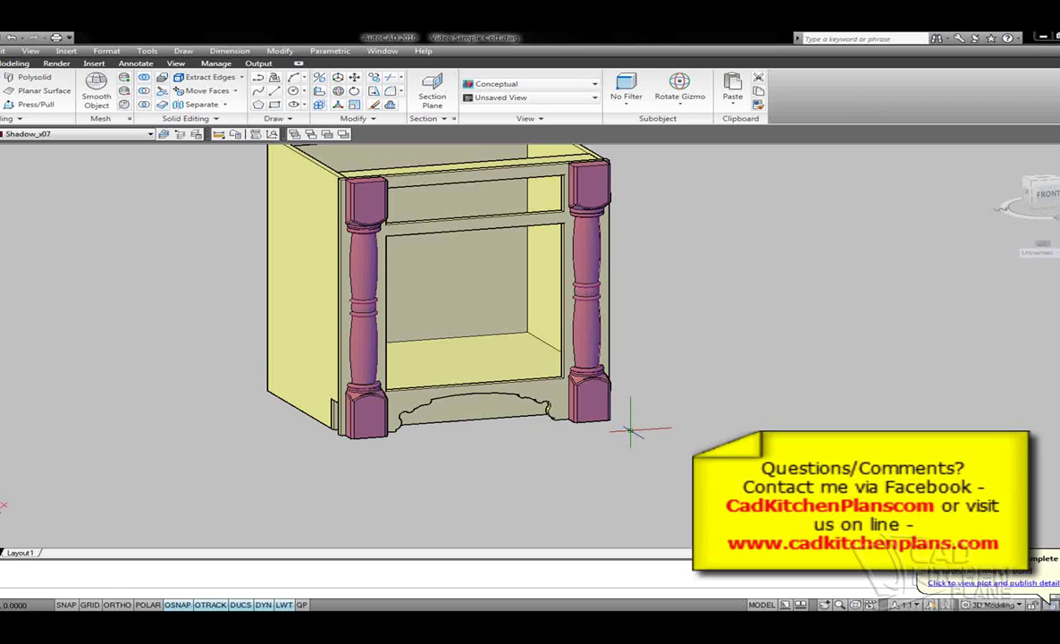
middle_drag(689, 259, 700, 325)
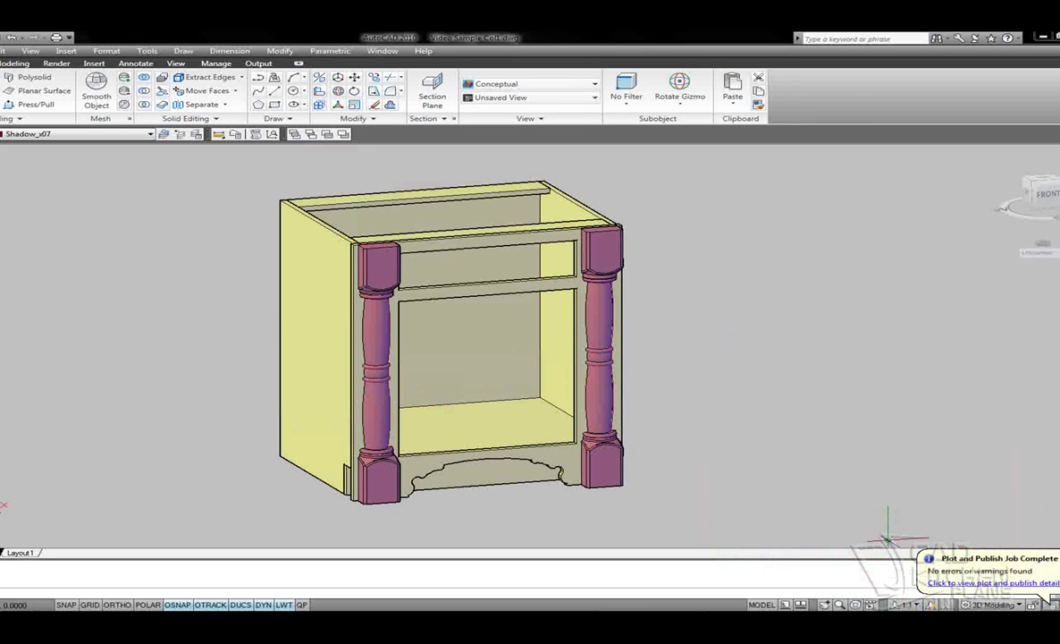